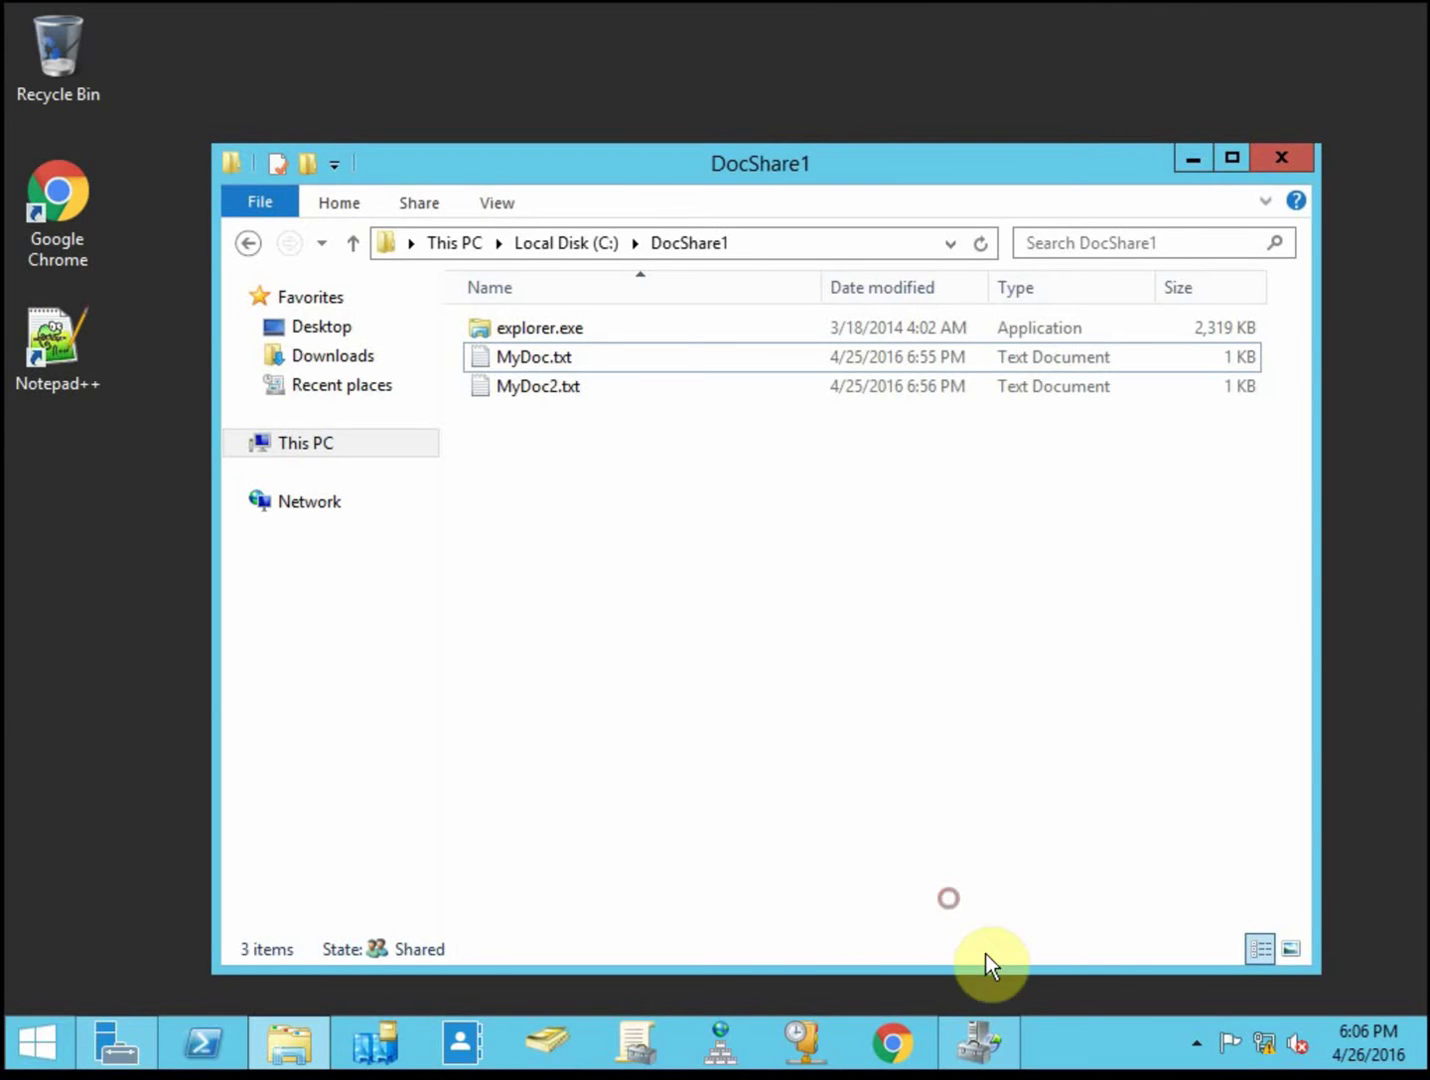
Step: Open the Confidentiality property's global details under Classification Management's Classification Properties
click(988, 1034)
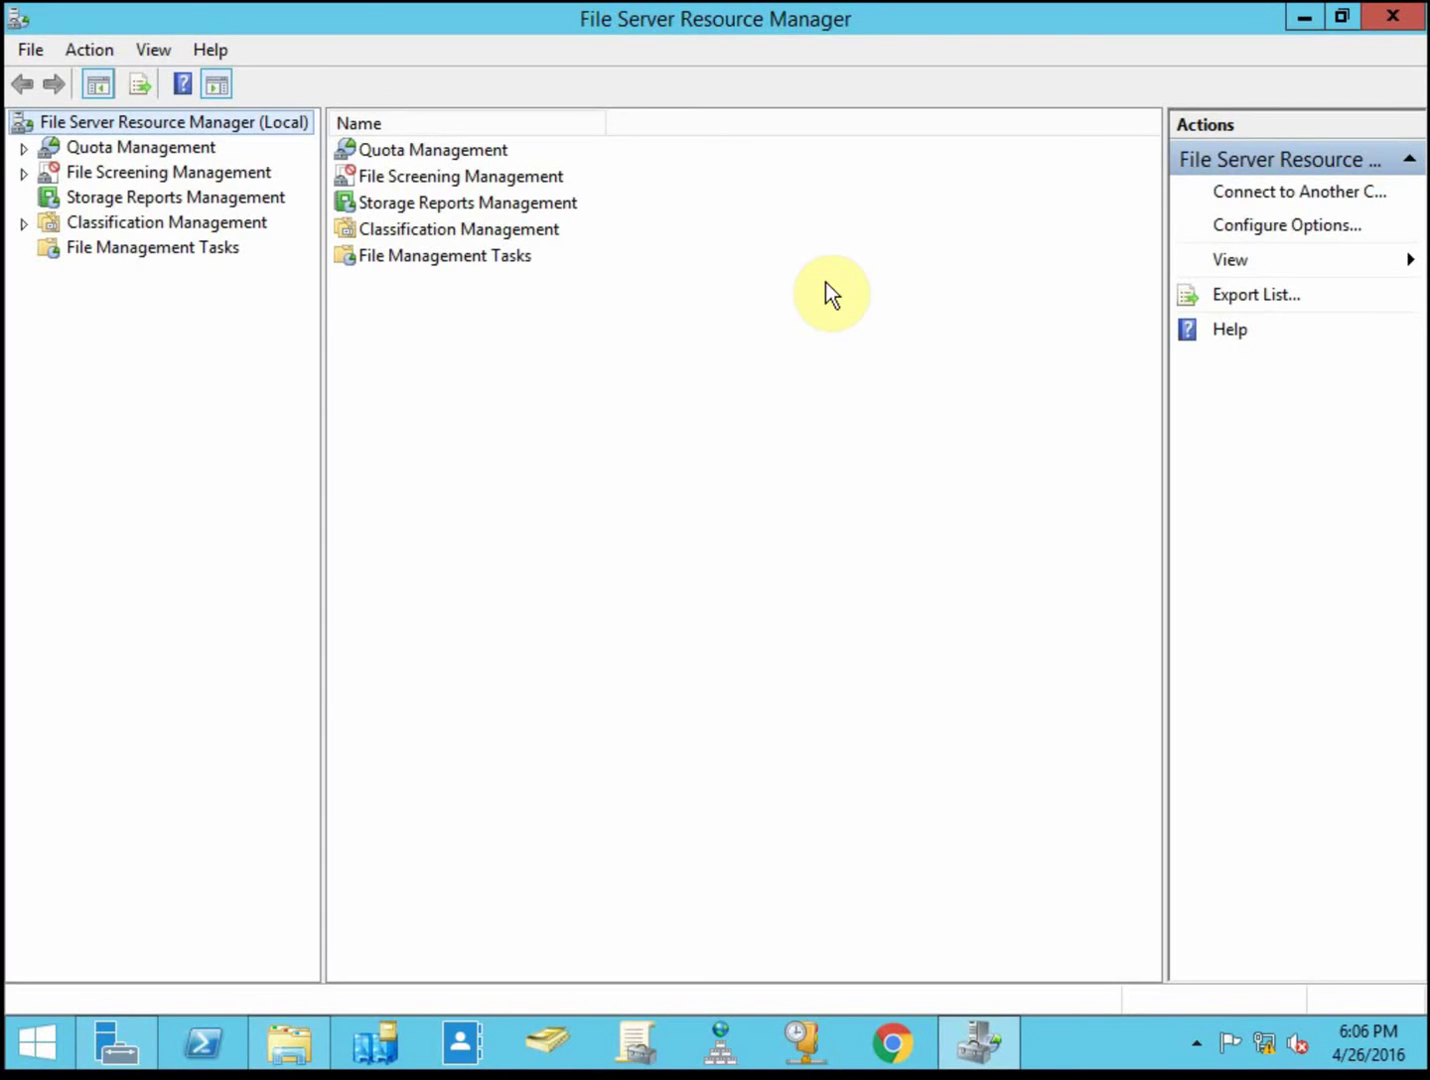
click(25, 224)
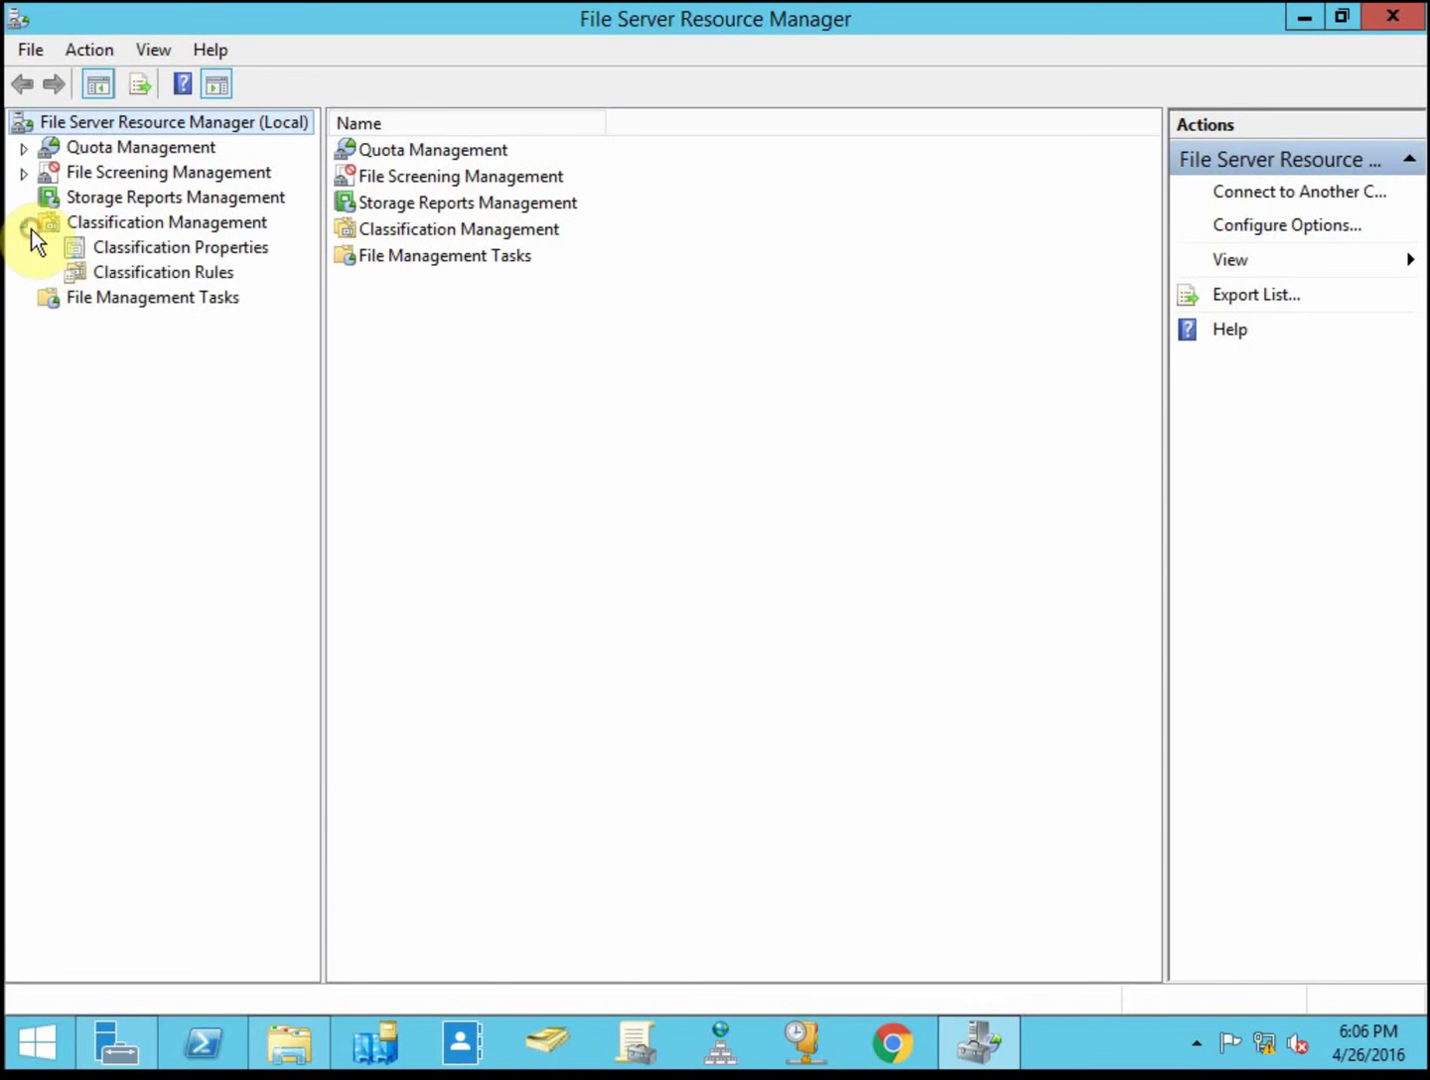
click(215, 252)
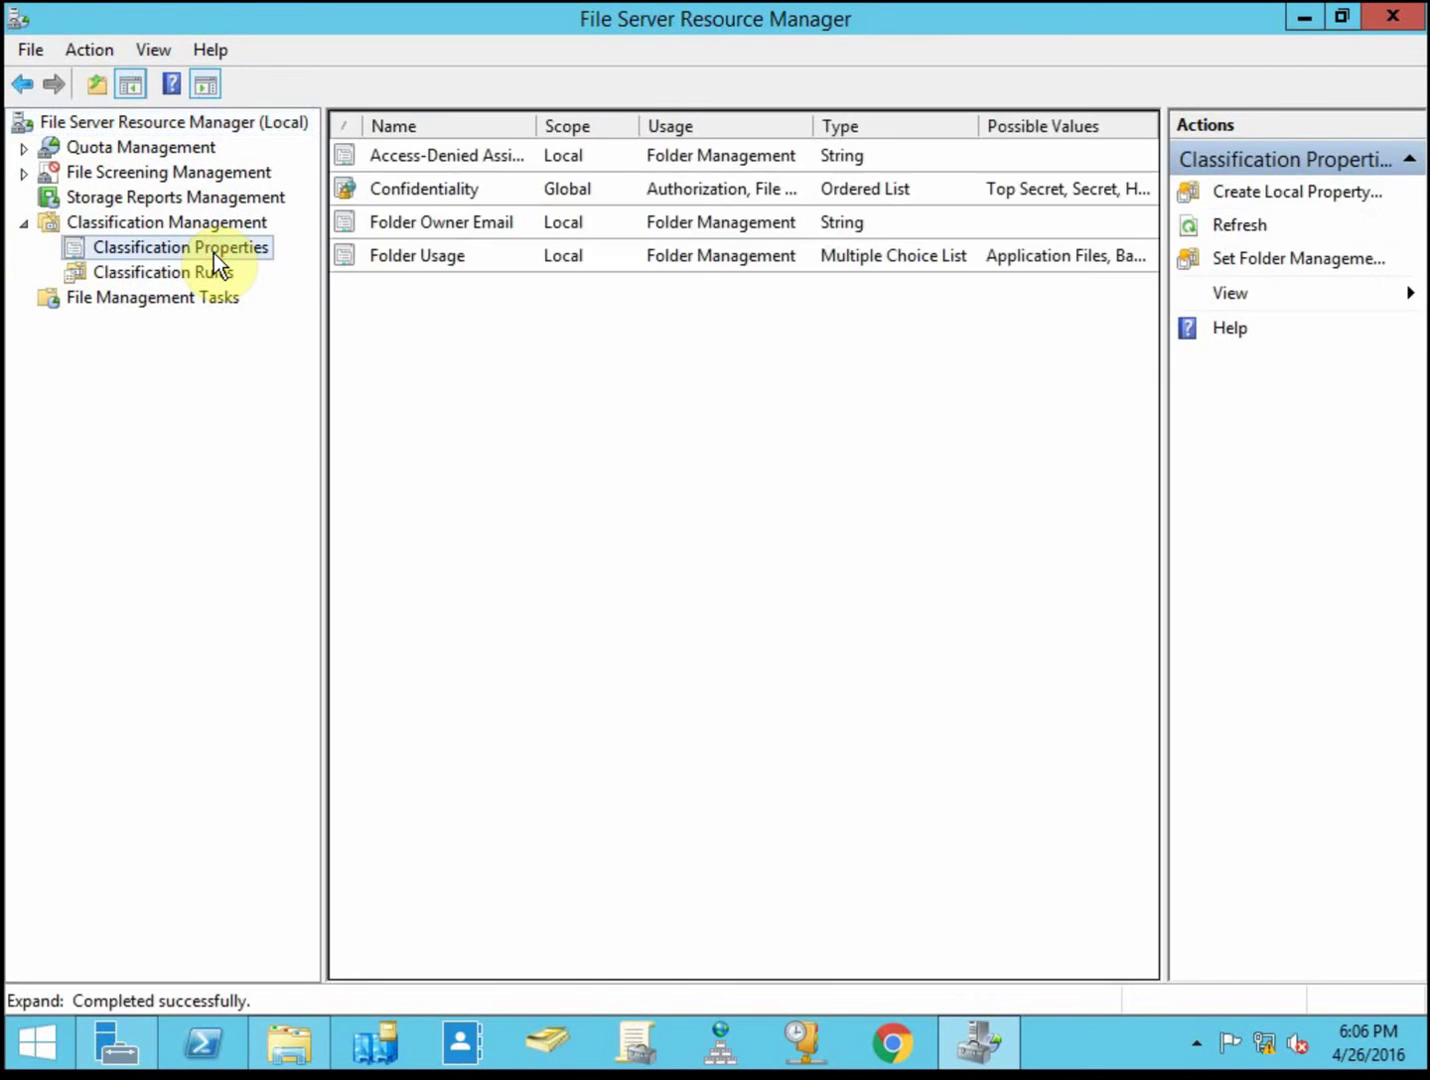
right_click(691, 193)
click(791, 210)
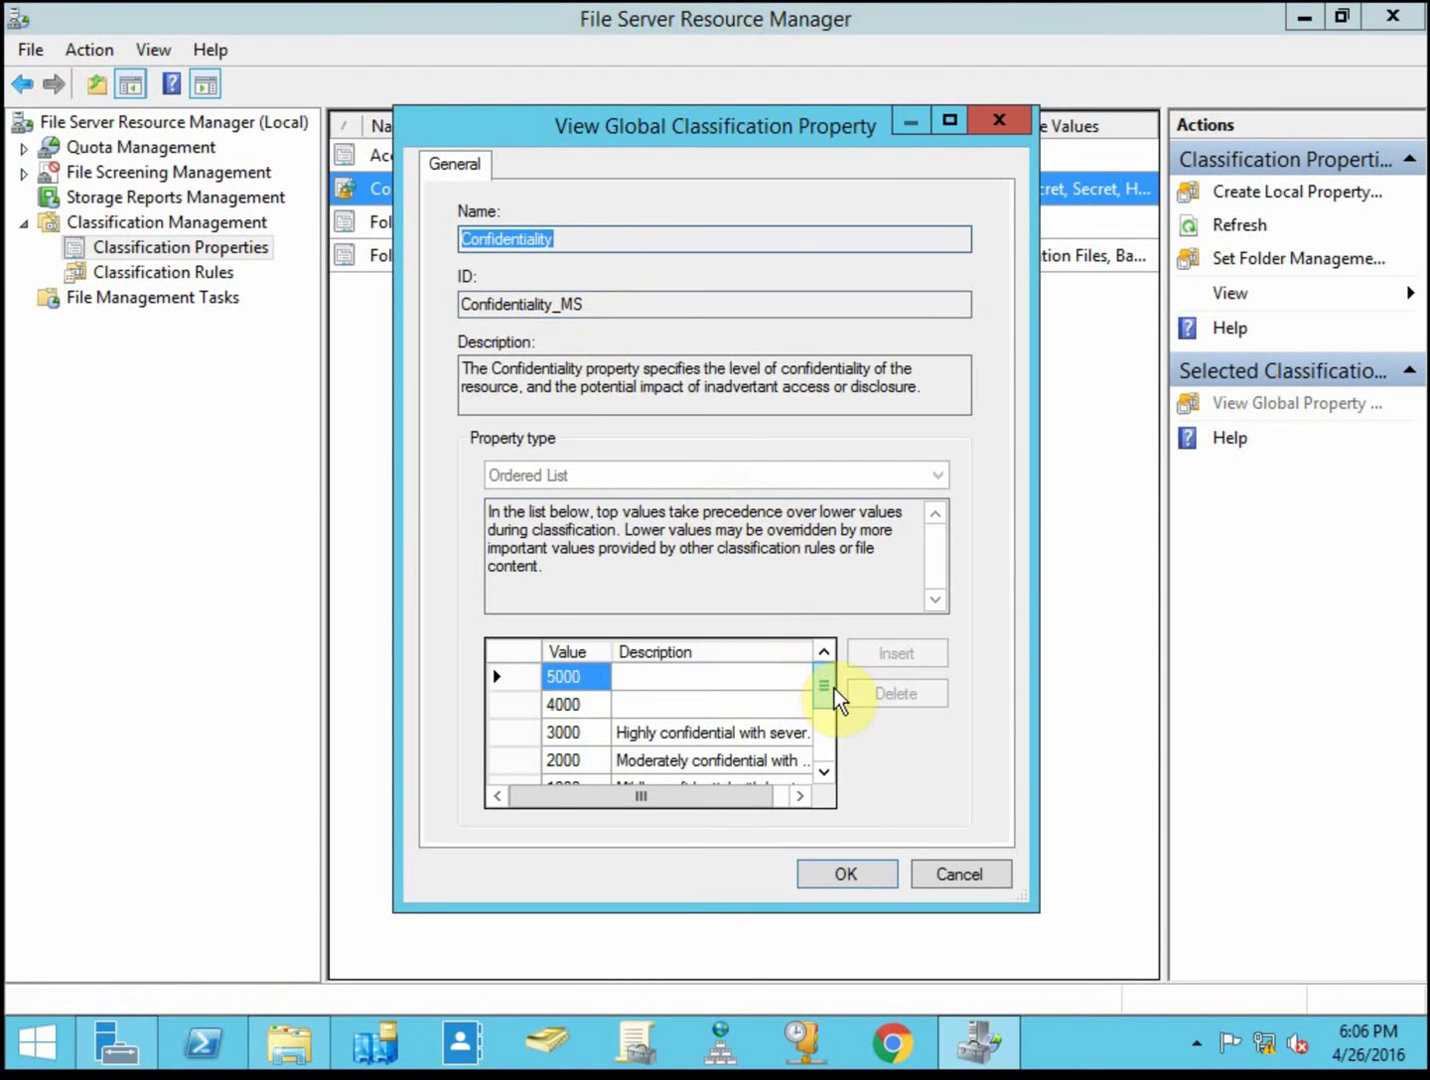
Step: Scroll through the Confidentiality property's ordered values and cancel without changes
drag(734, 131, 798, 91)
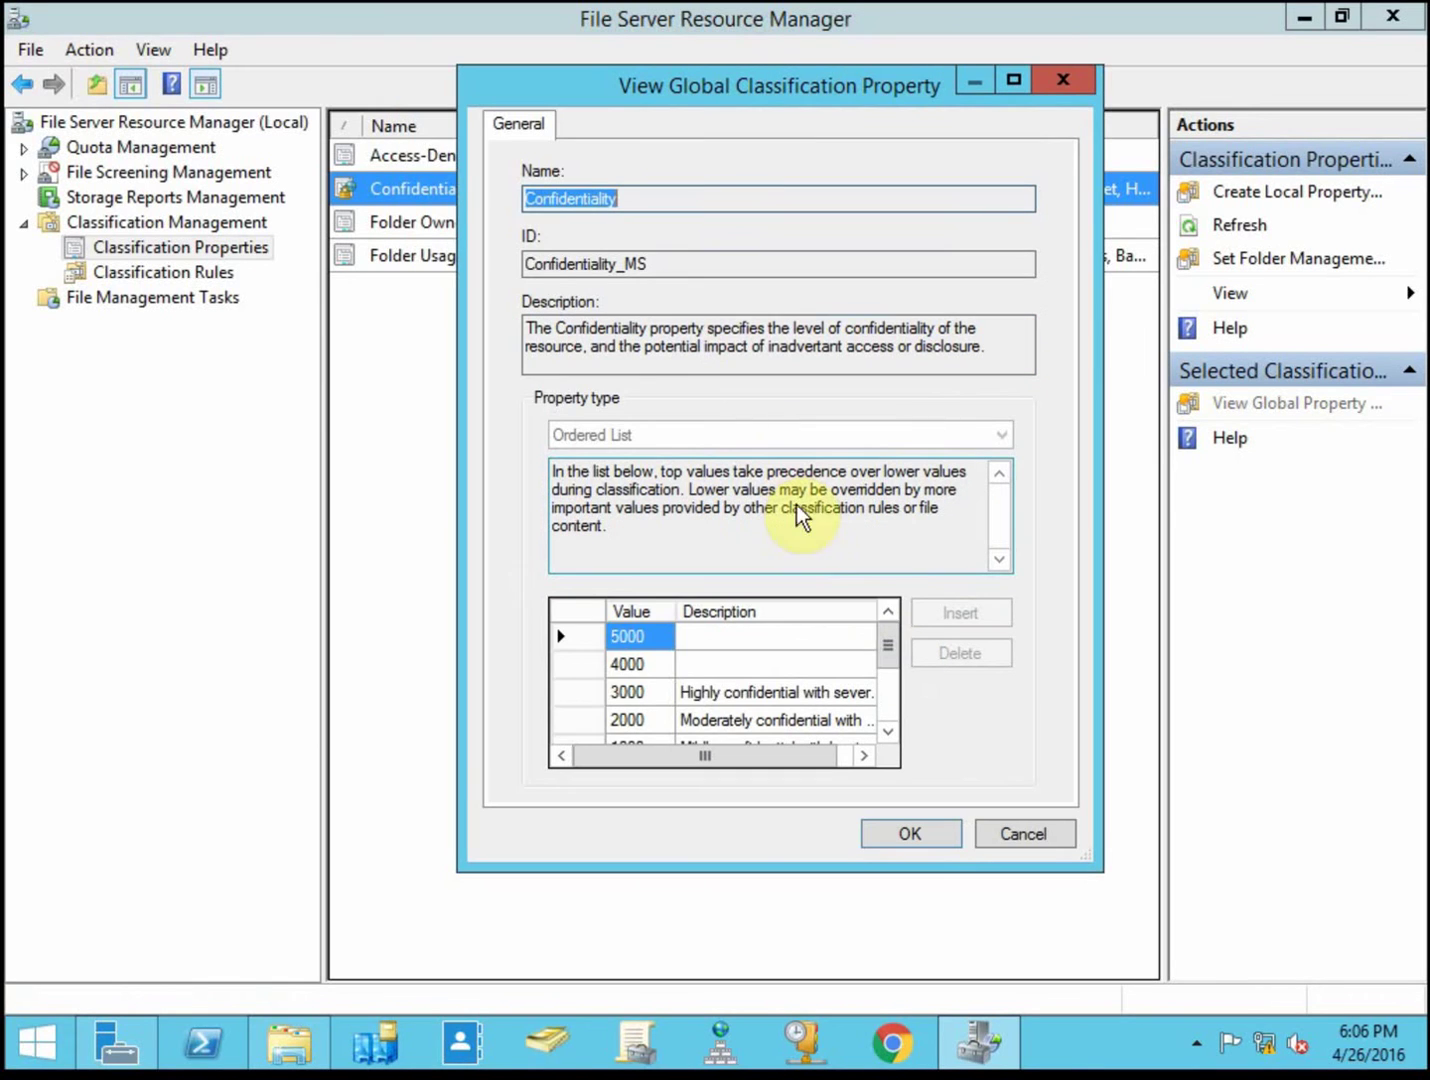
mouse_move(891, 641)
mouse_down()
mouse_move(892, 721)
mouse_move(888, 635)
mouse_up()
click(894, 733)
click(893, 733)
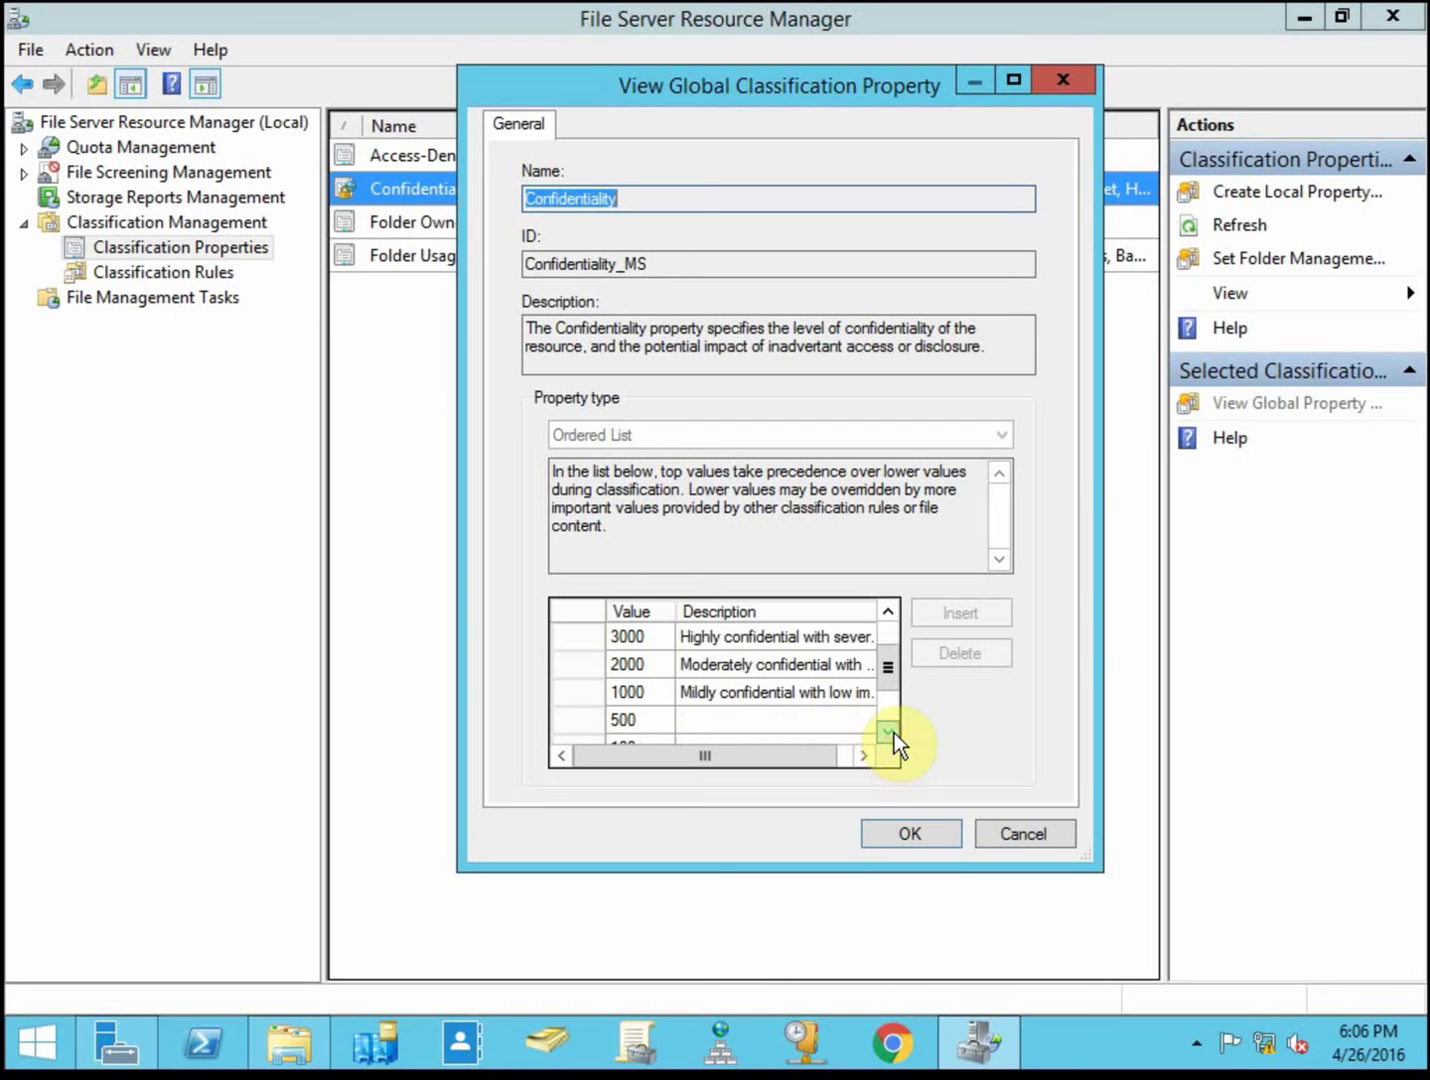
click(894, 733)
click(894, 733)
drag(815, 752, 905, 754)
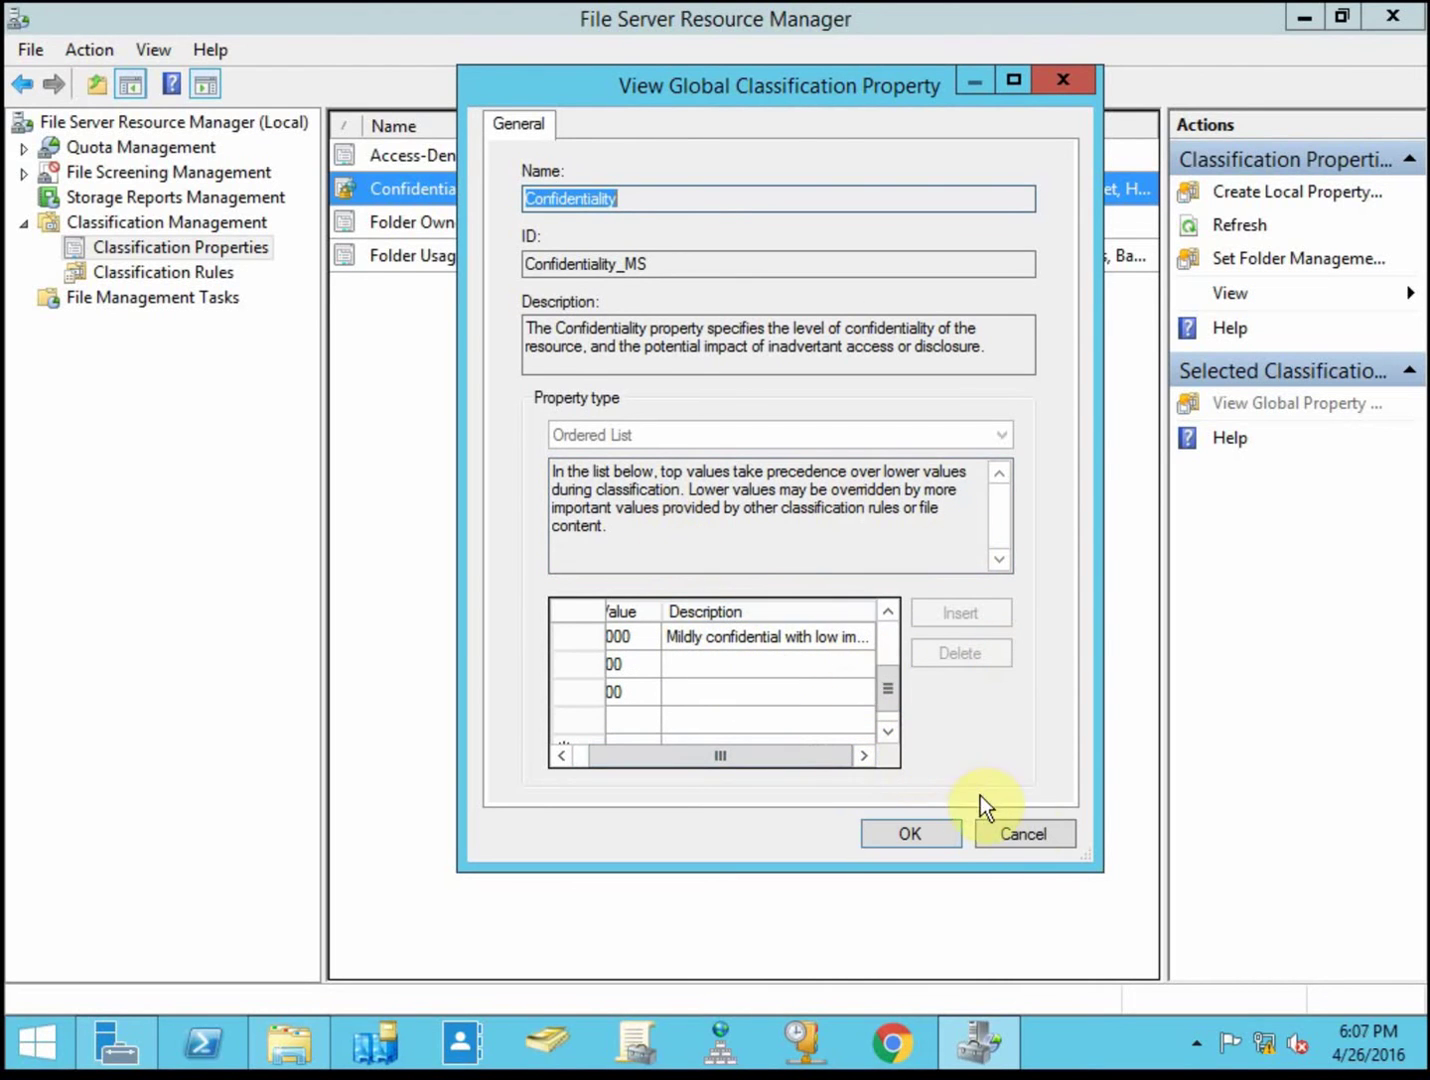
click(1030, 828)
Step: Open the Confidential Files classification rule for editing
click(202, 270)
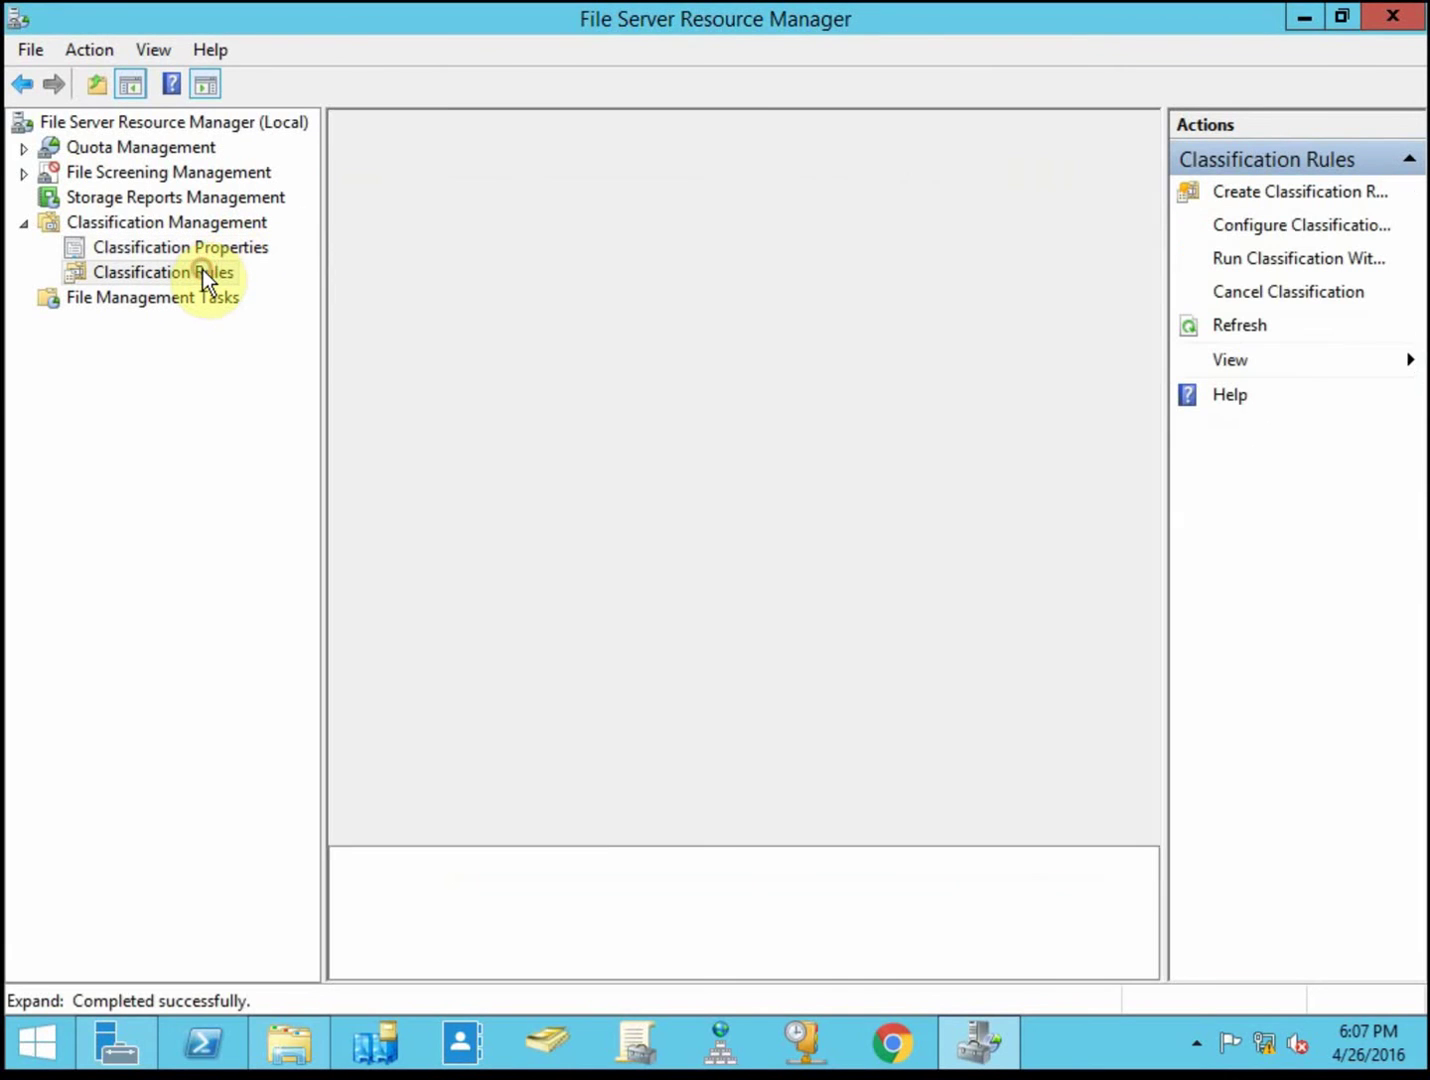
click(454, 205)
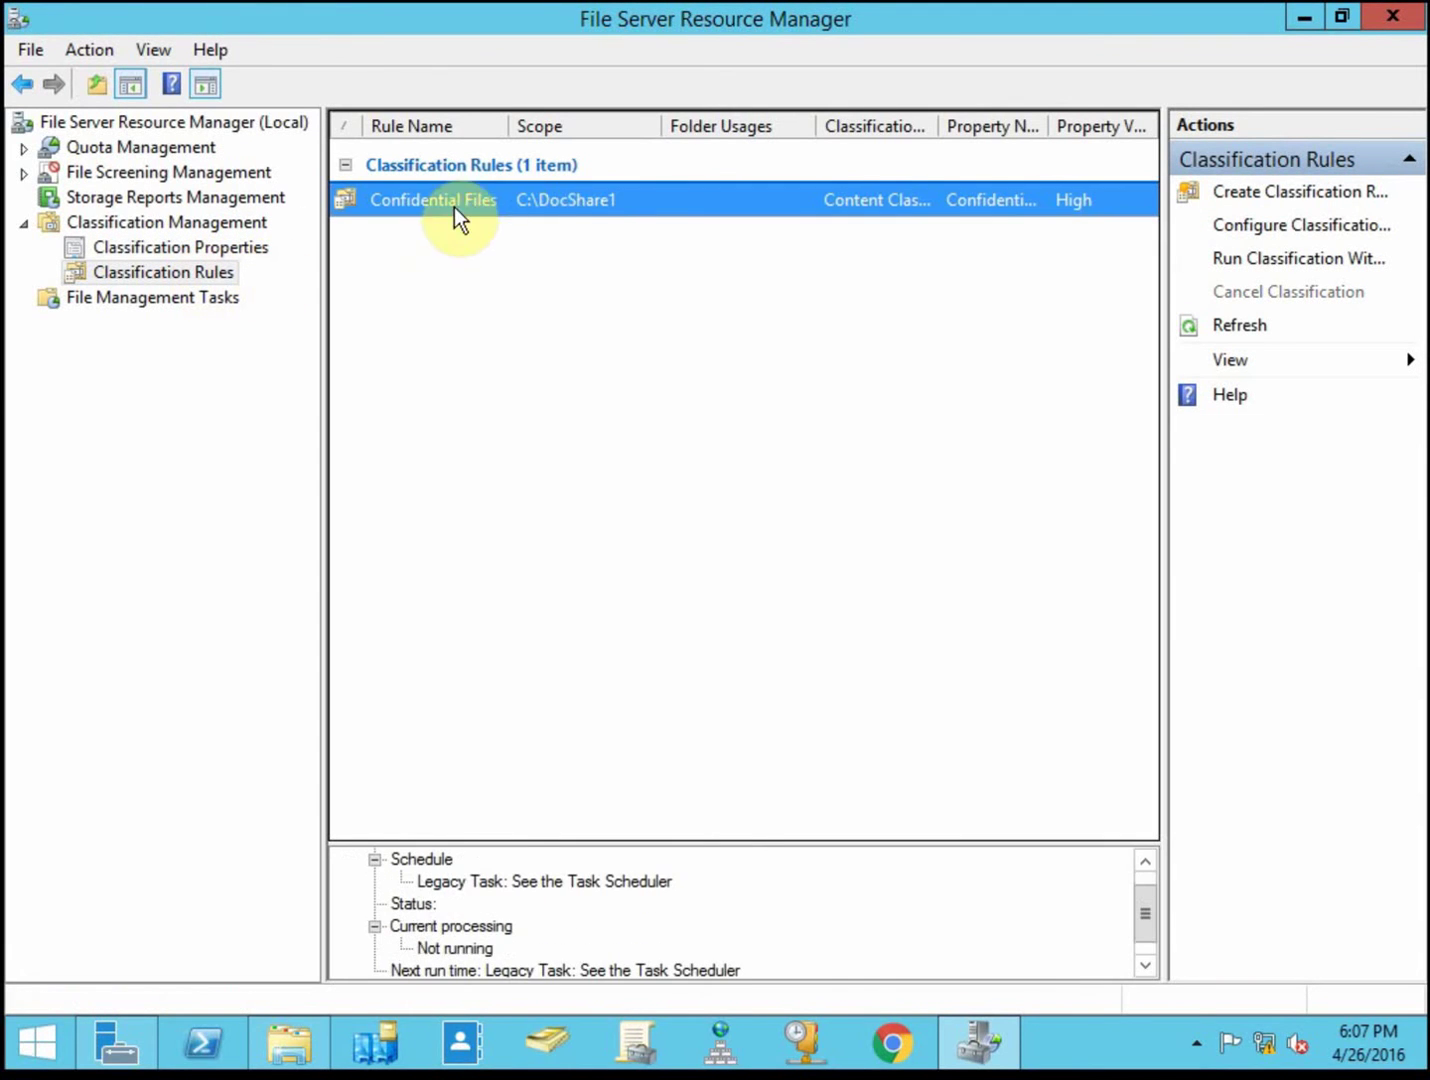
right_click(587, 204)
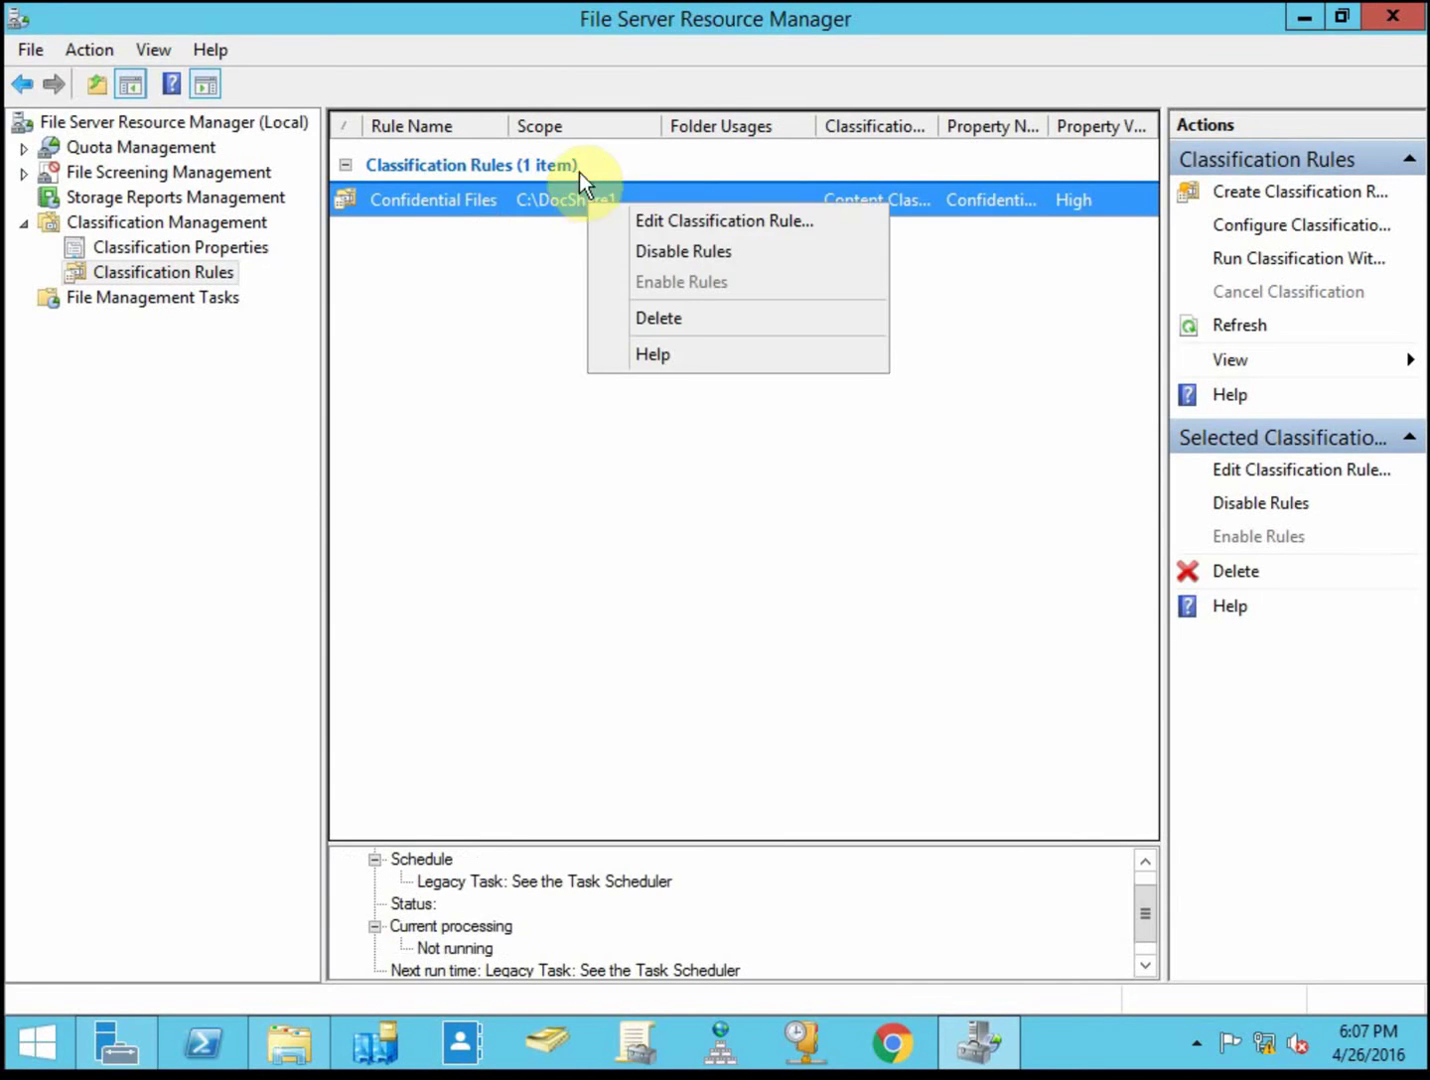
click(713, 221)
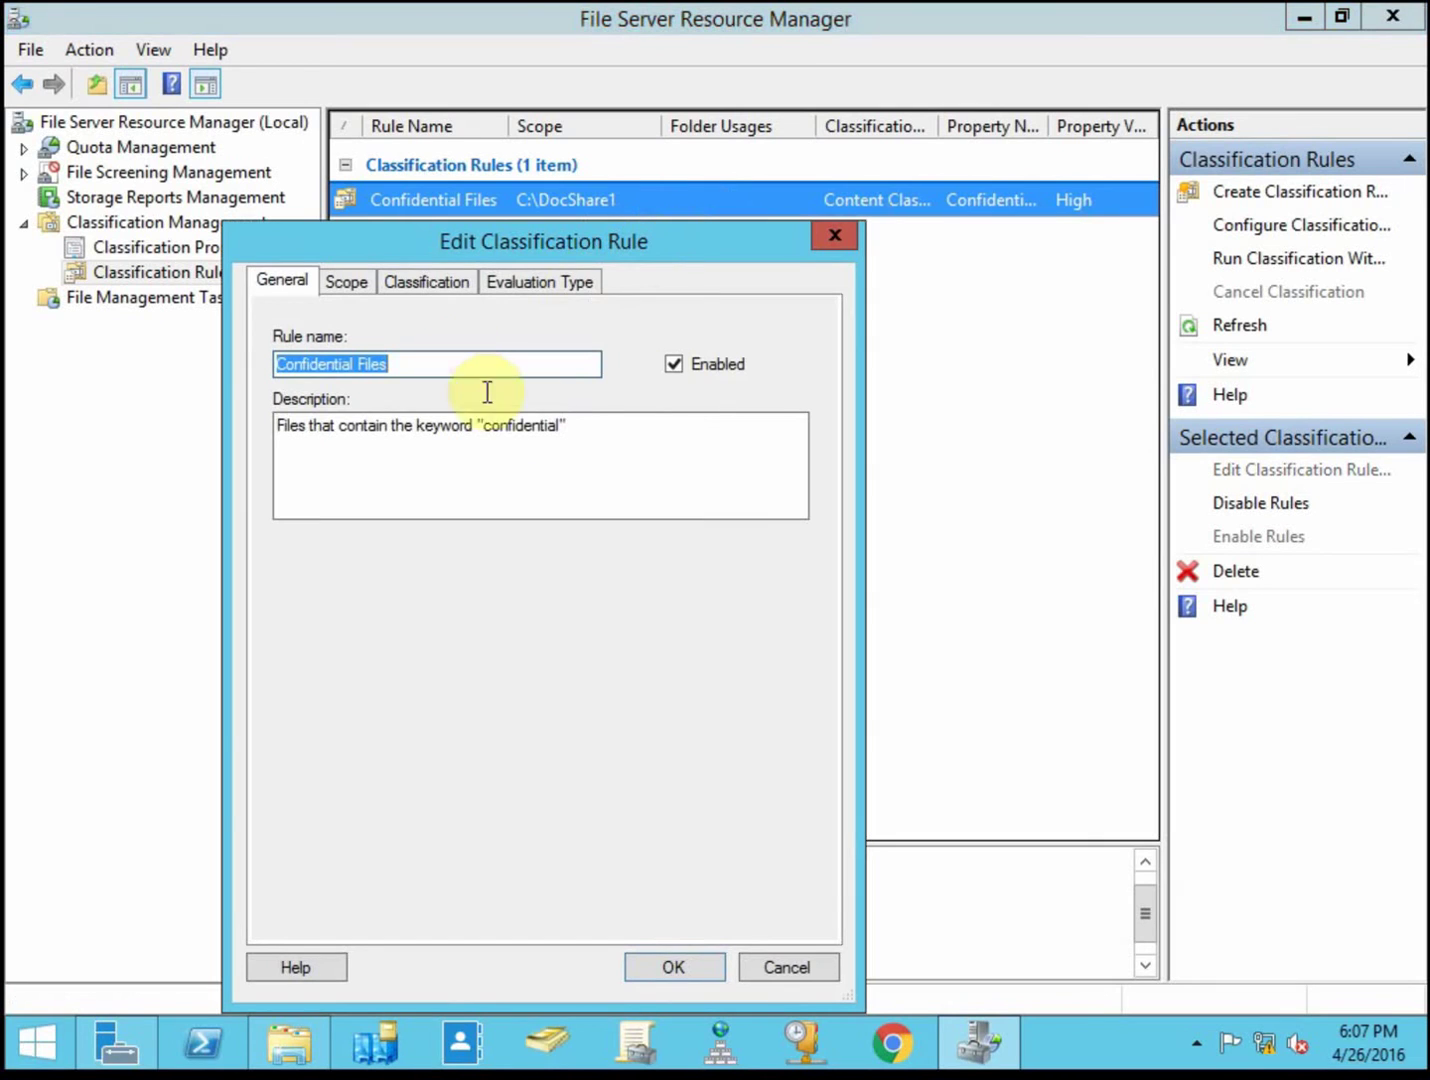
Step: Review the rule's General description, then its Scope covering C:\DocShare1
click(539, 362)
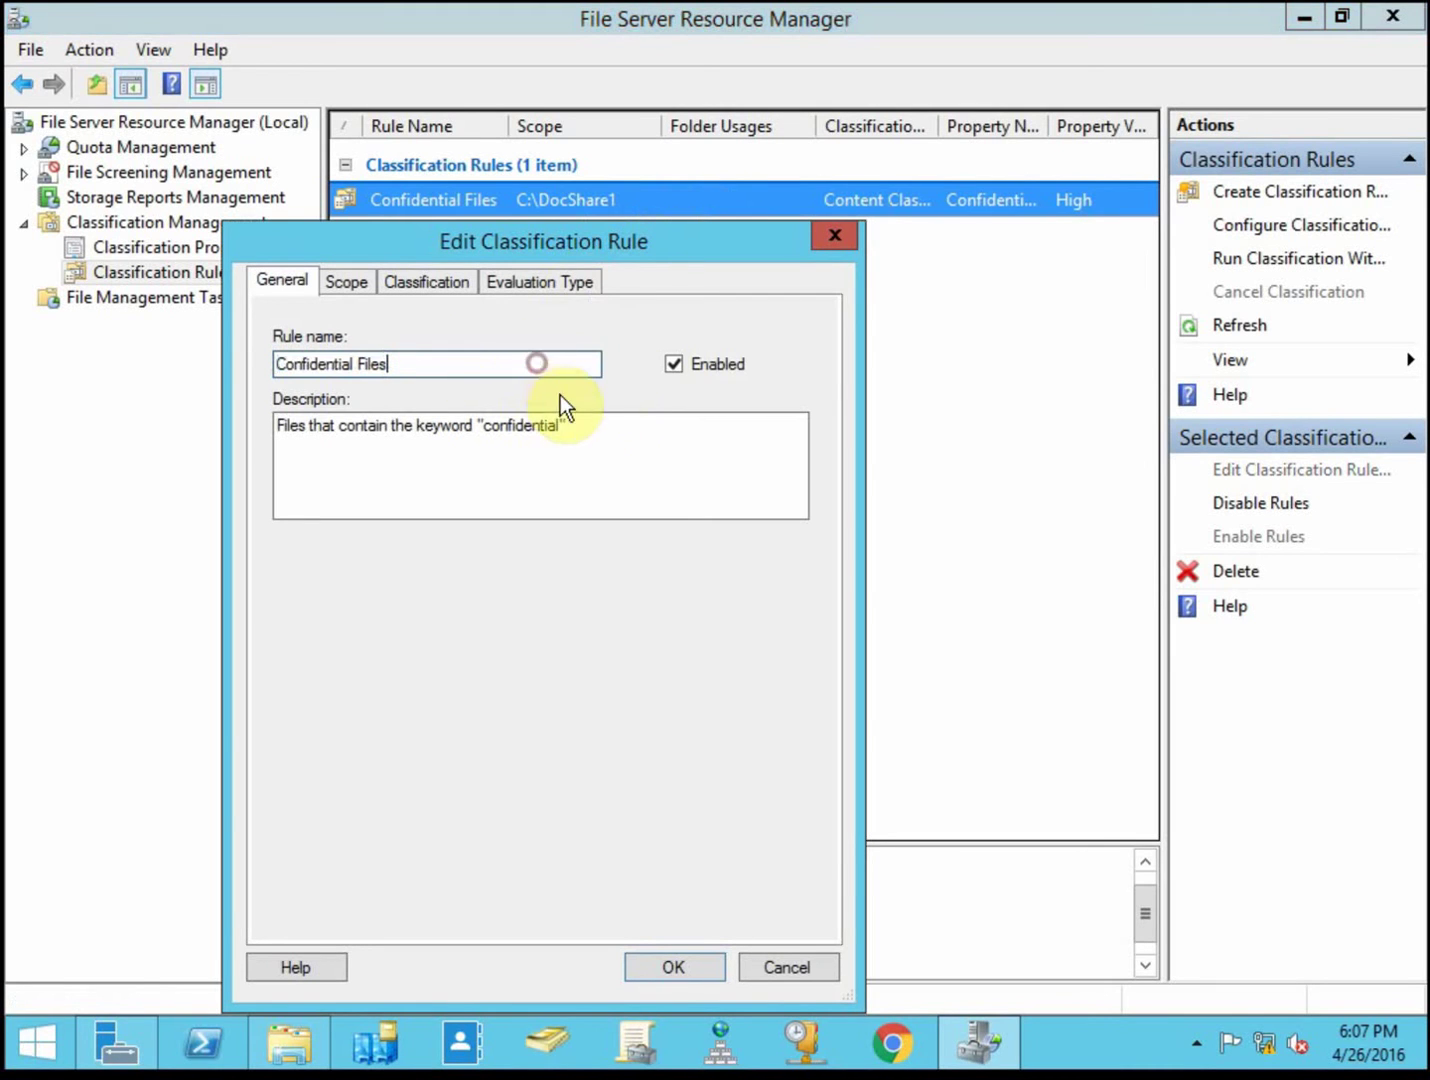
click(628, 437)
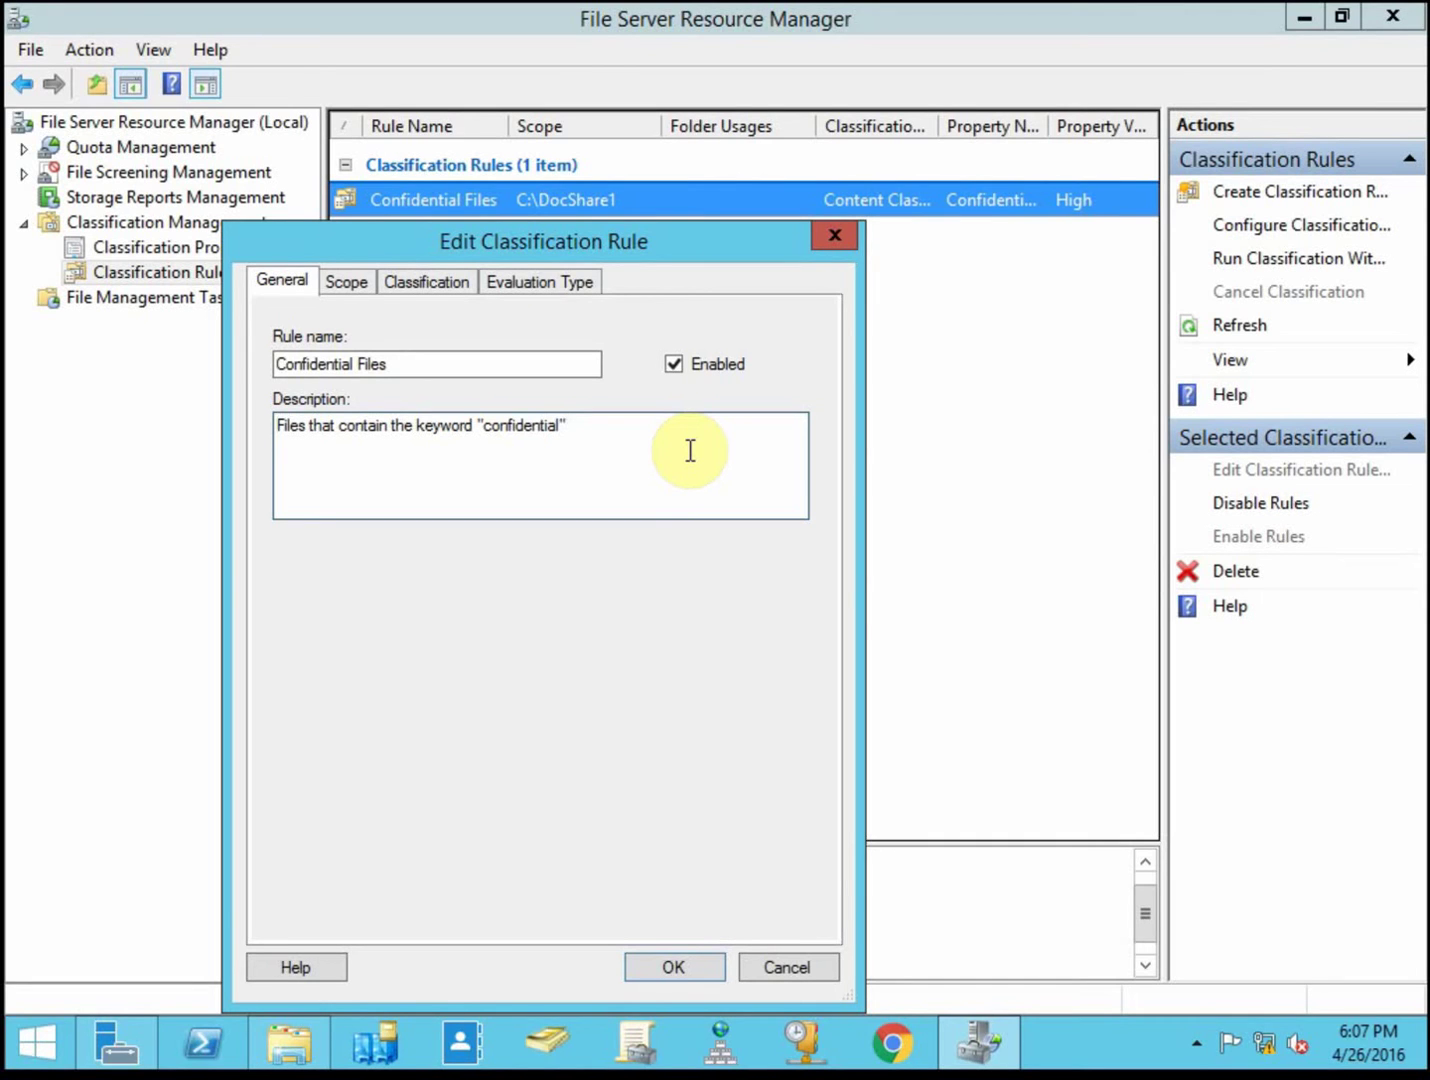
click(662, 435)
click(361, 282)
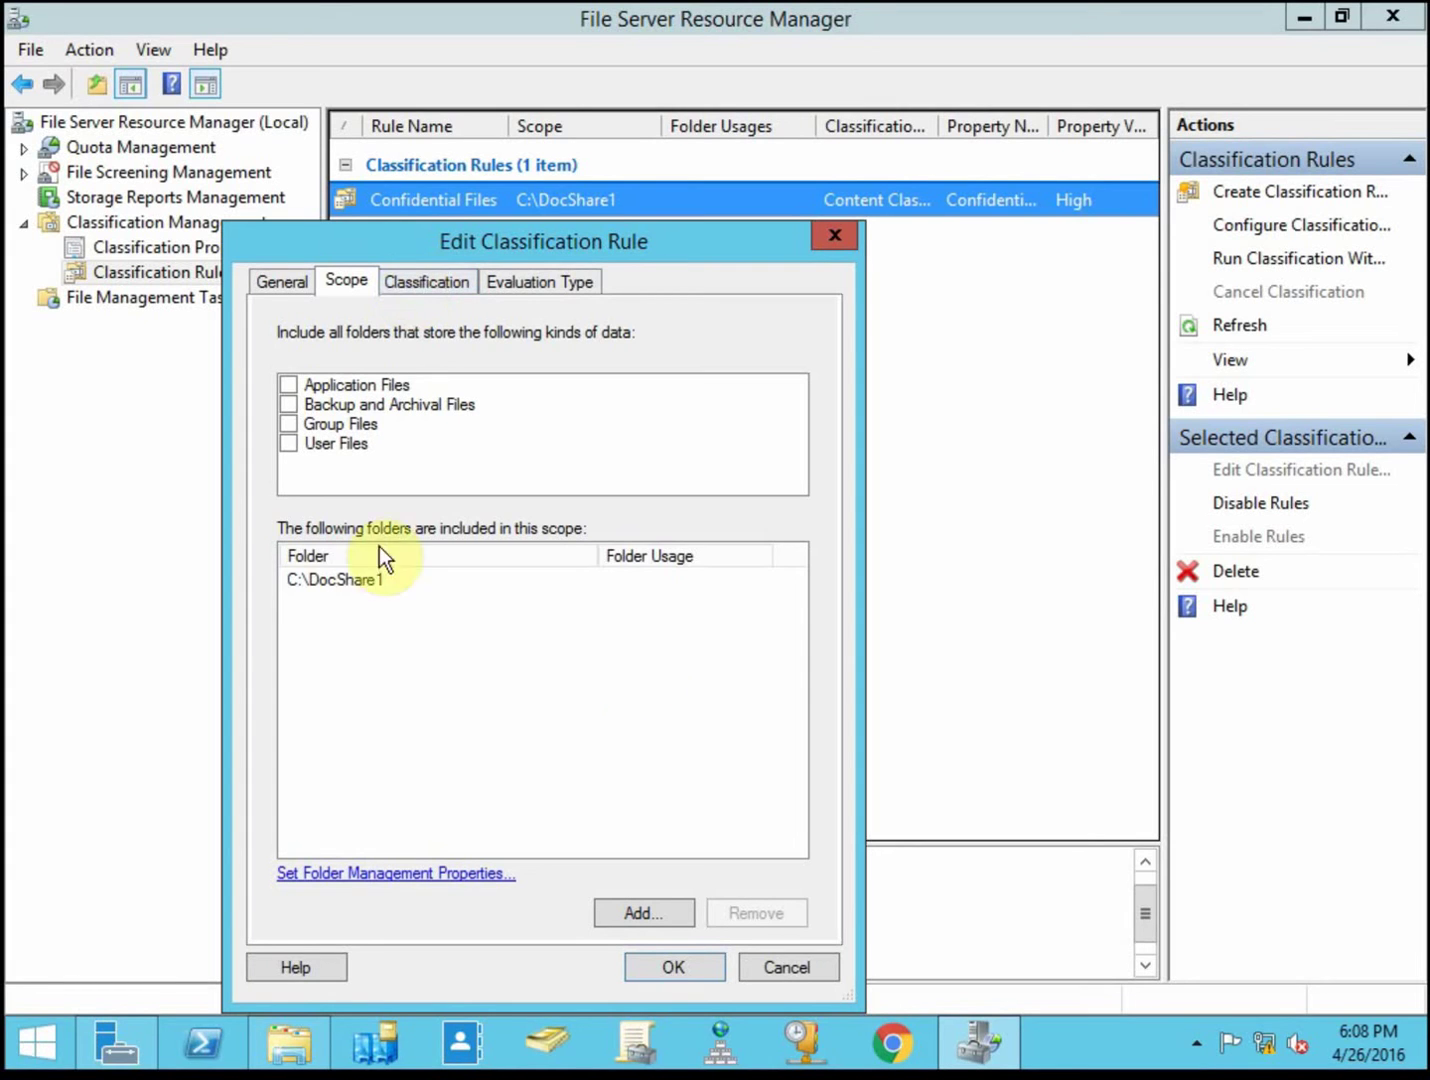
click(383, 580)
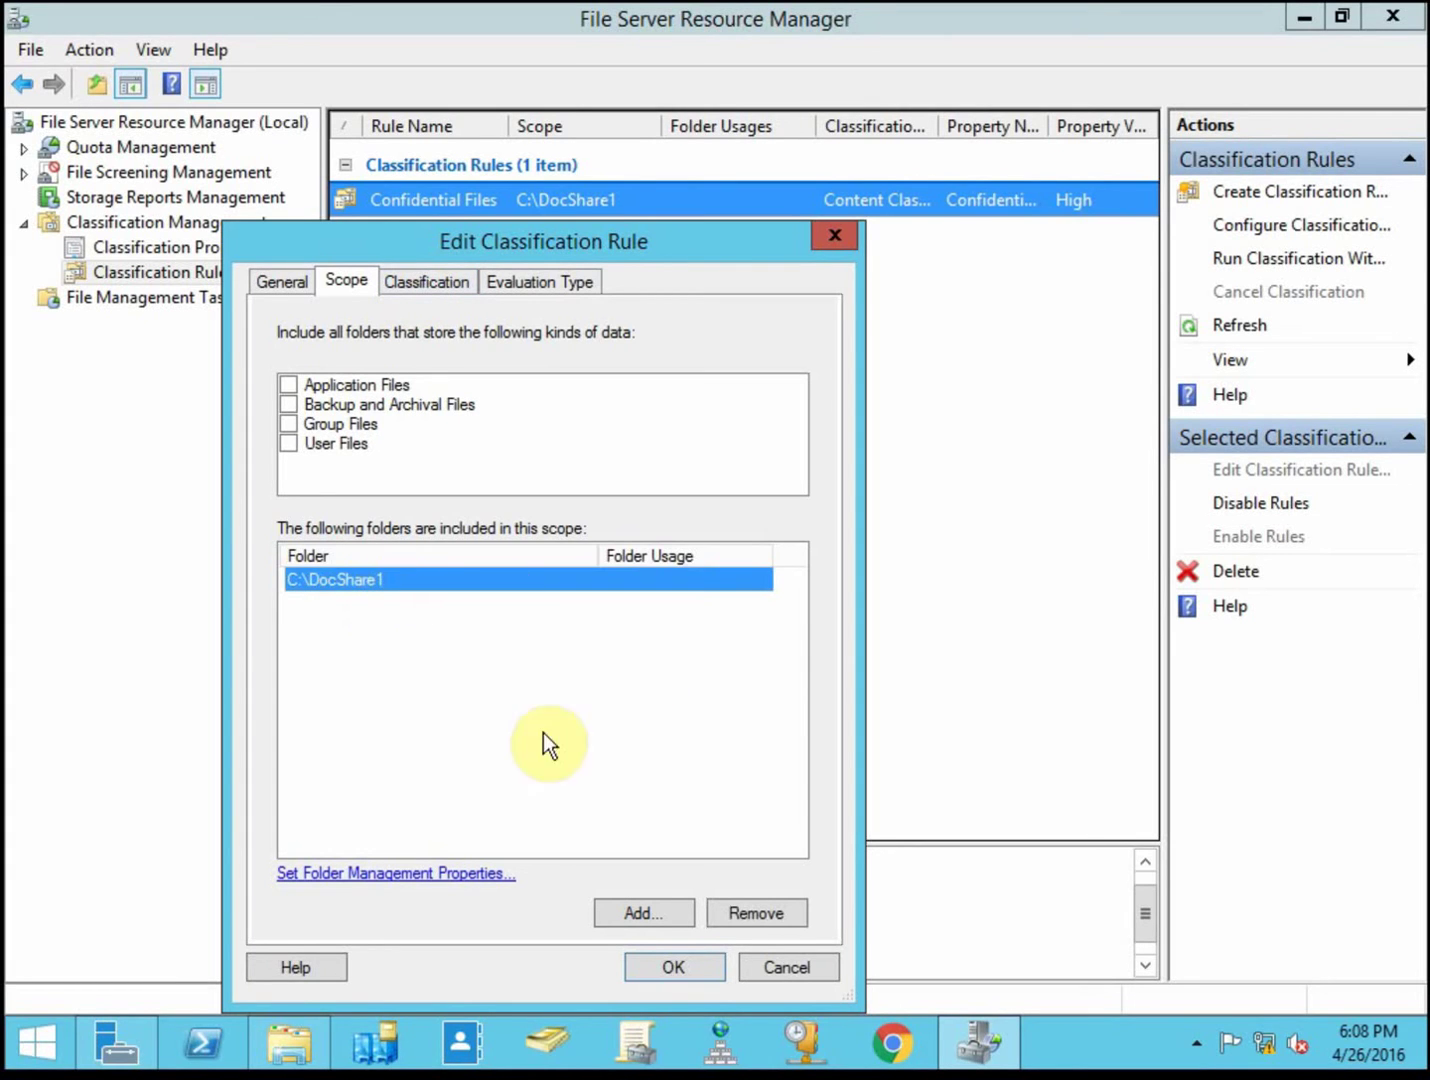
Step: Show the rule's Classification tab: Content Classifier setting Confidentiality to High
click(453, 656)
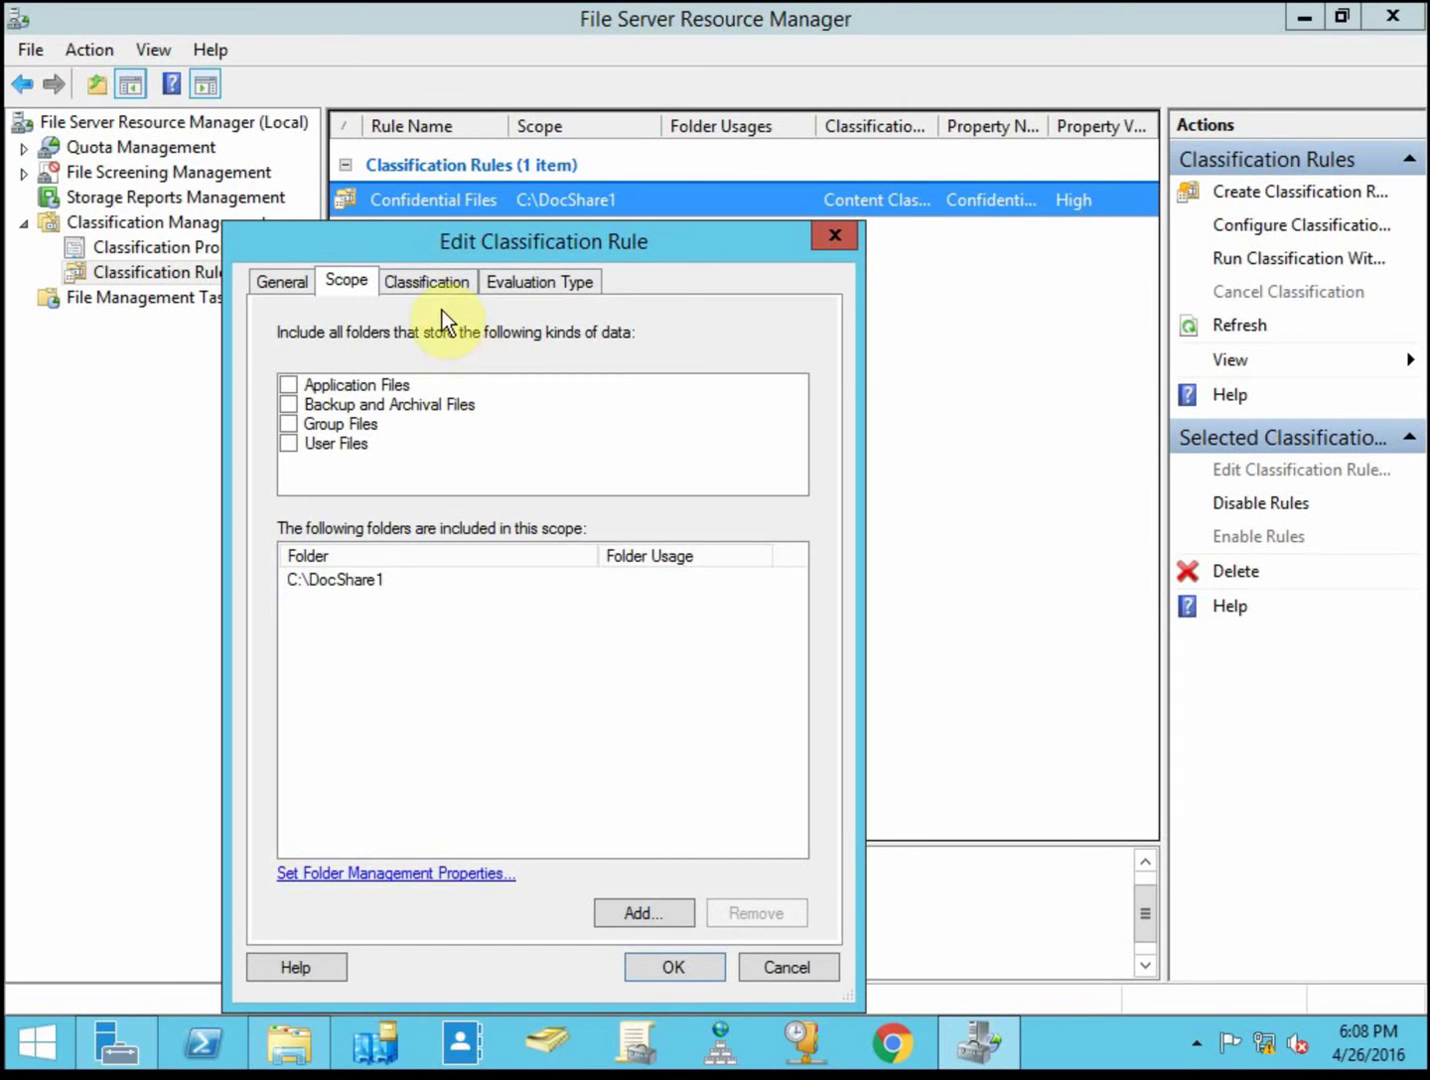
click(437, 284)
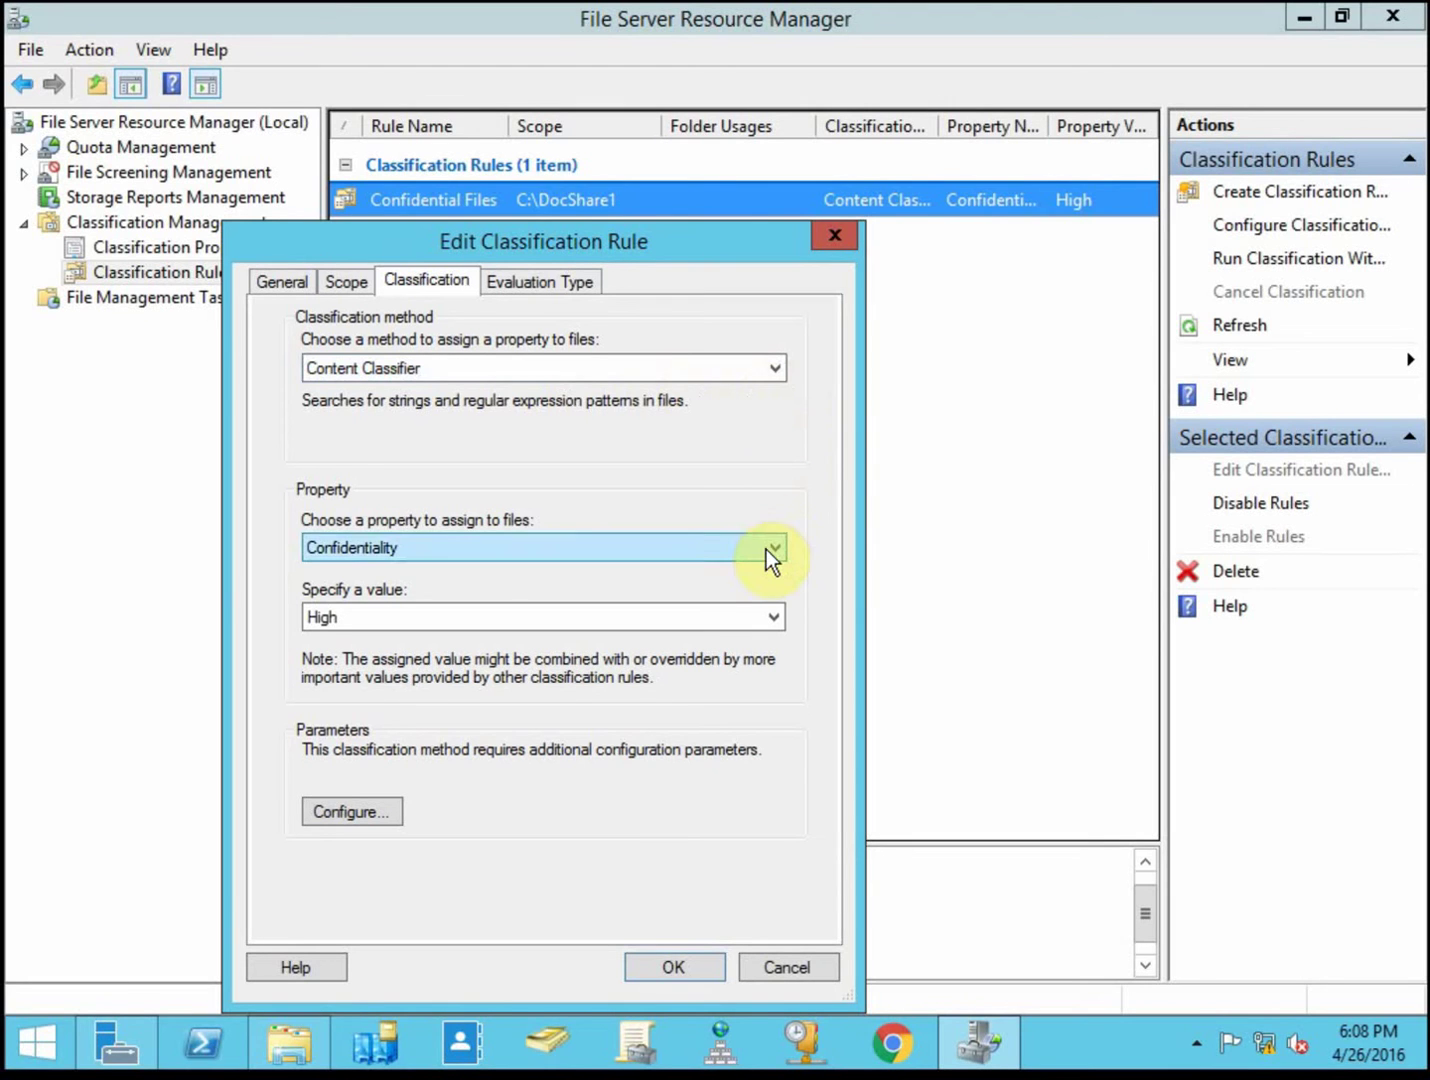
Step: In the classifier parameters, try a case-sensitive string match on 'Confidential'
click(344, 812)
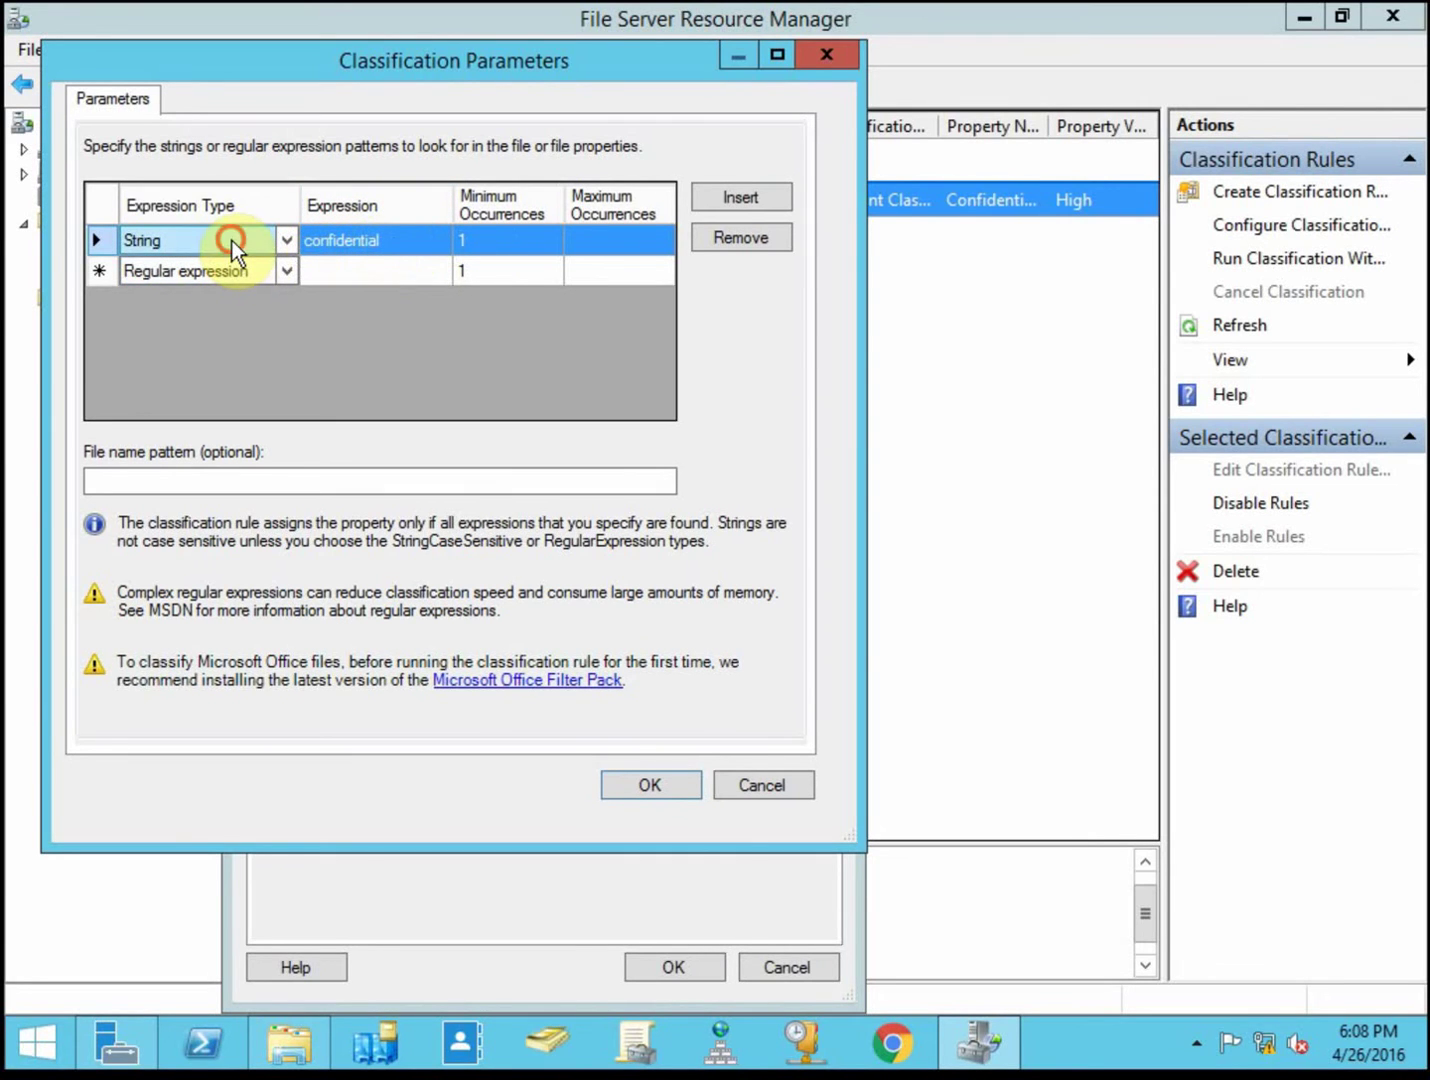
click(285, 239)
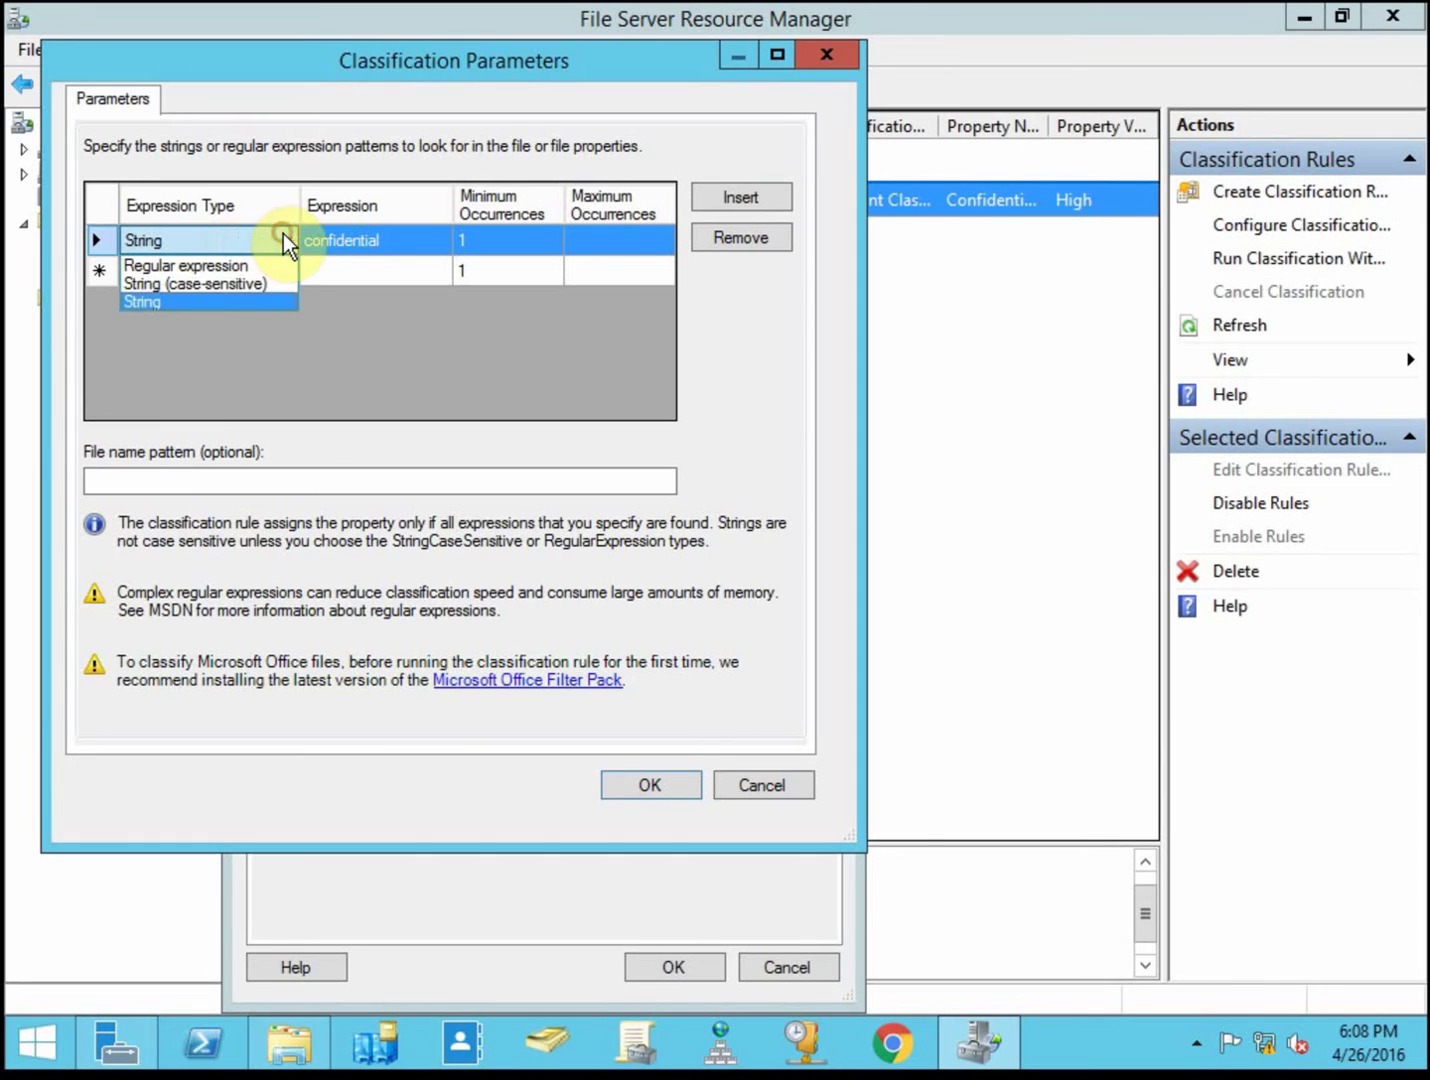
click(282, 285)
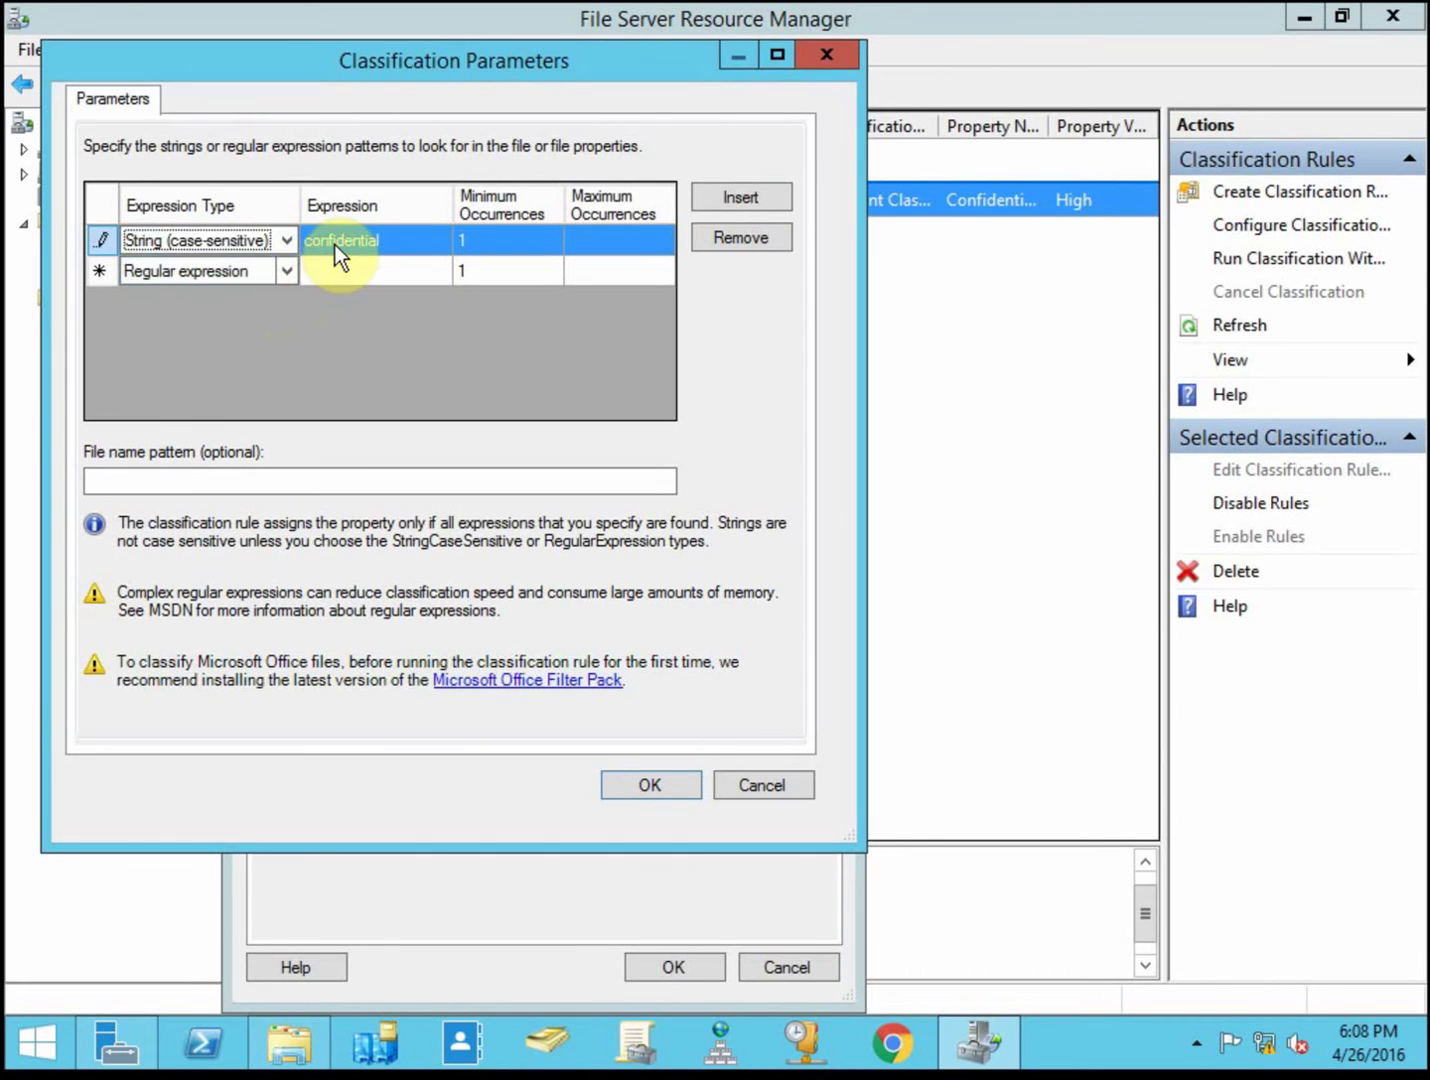
click(335, 245)
click(320, 247)
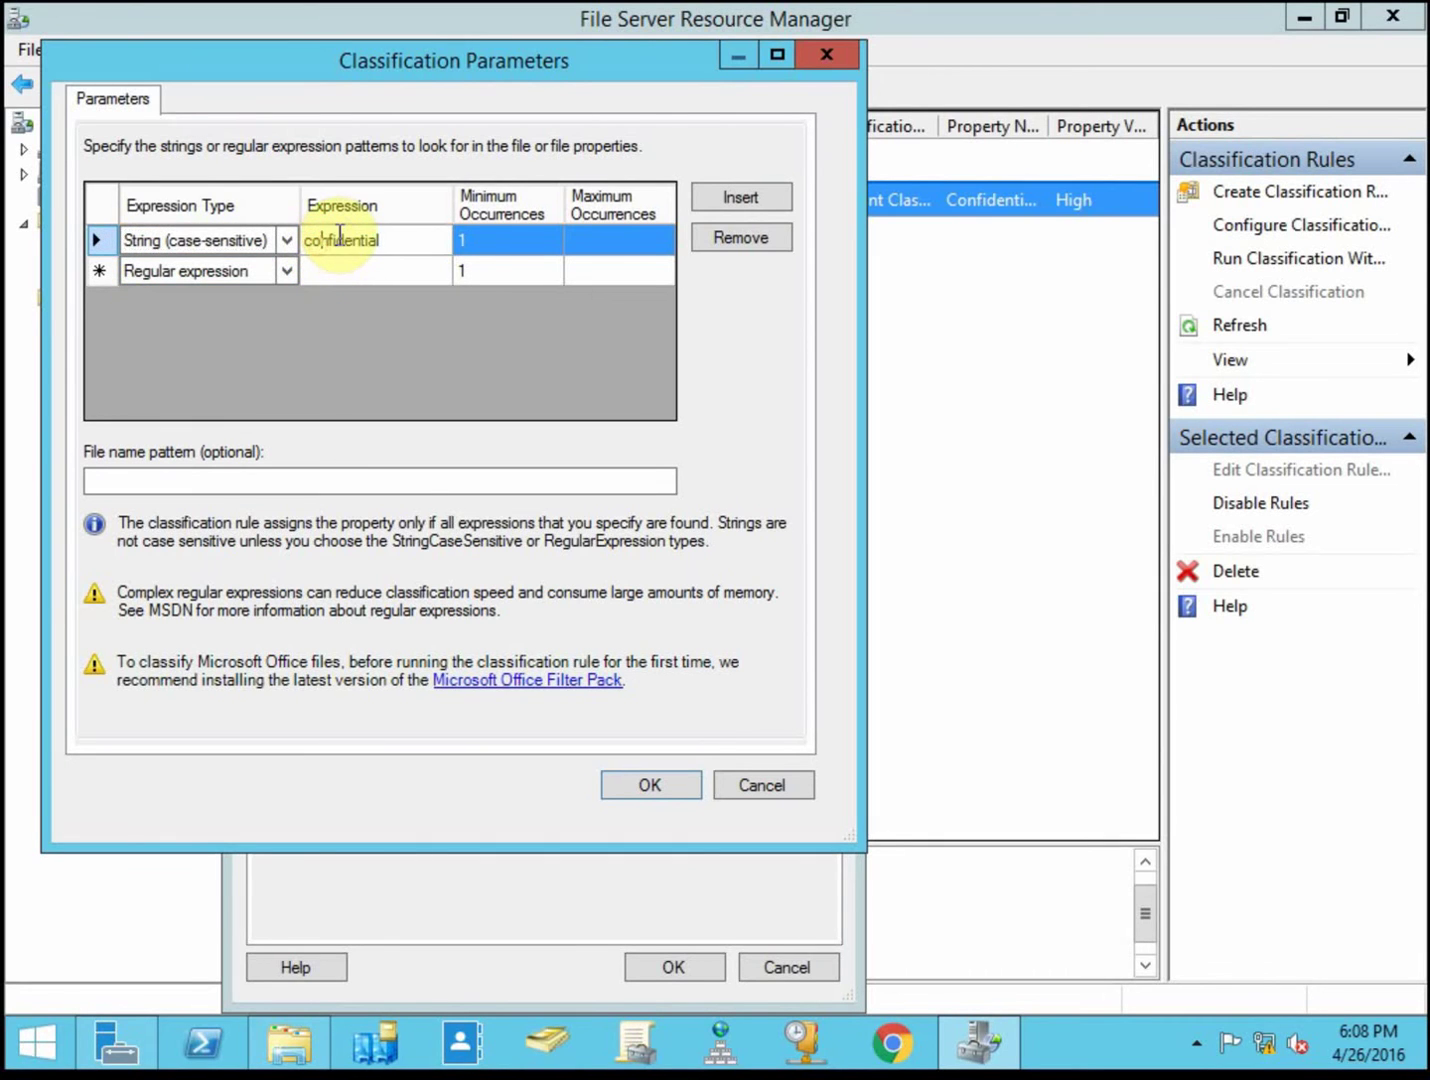
key(Home)
key(Delete)
text(C)
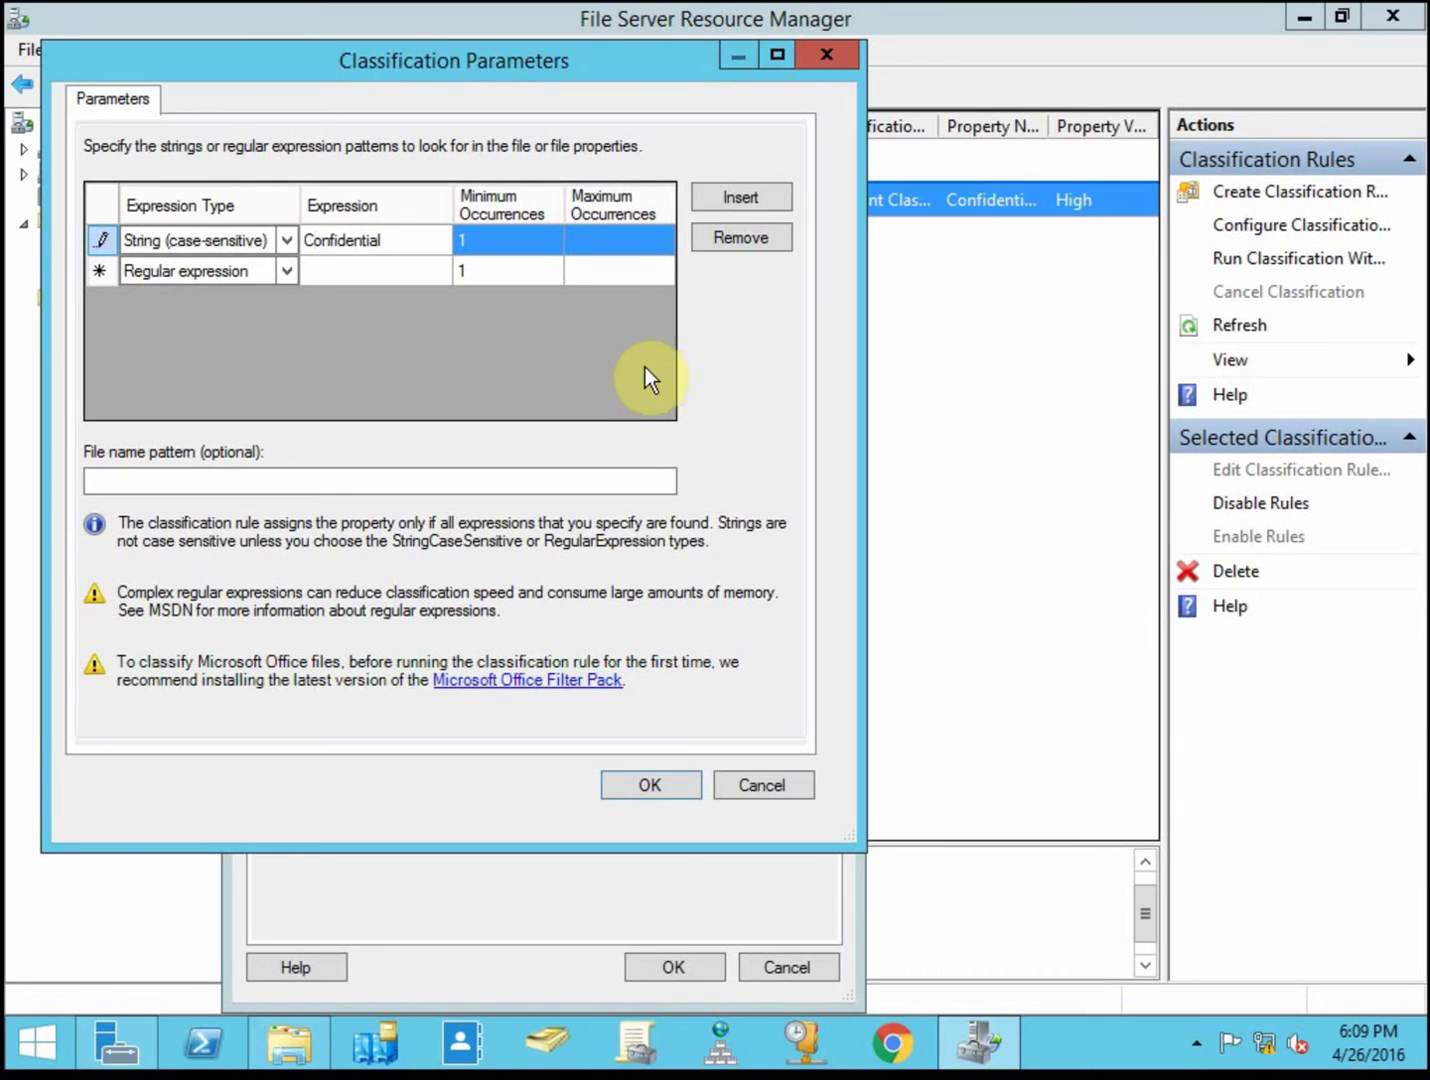
click(284, 248)
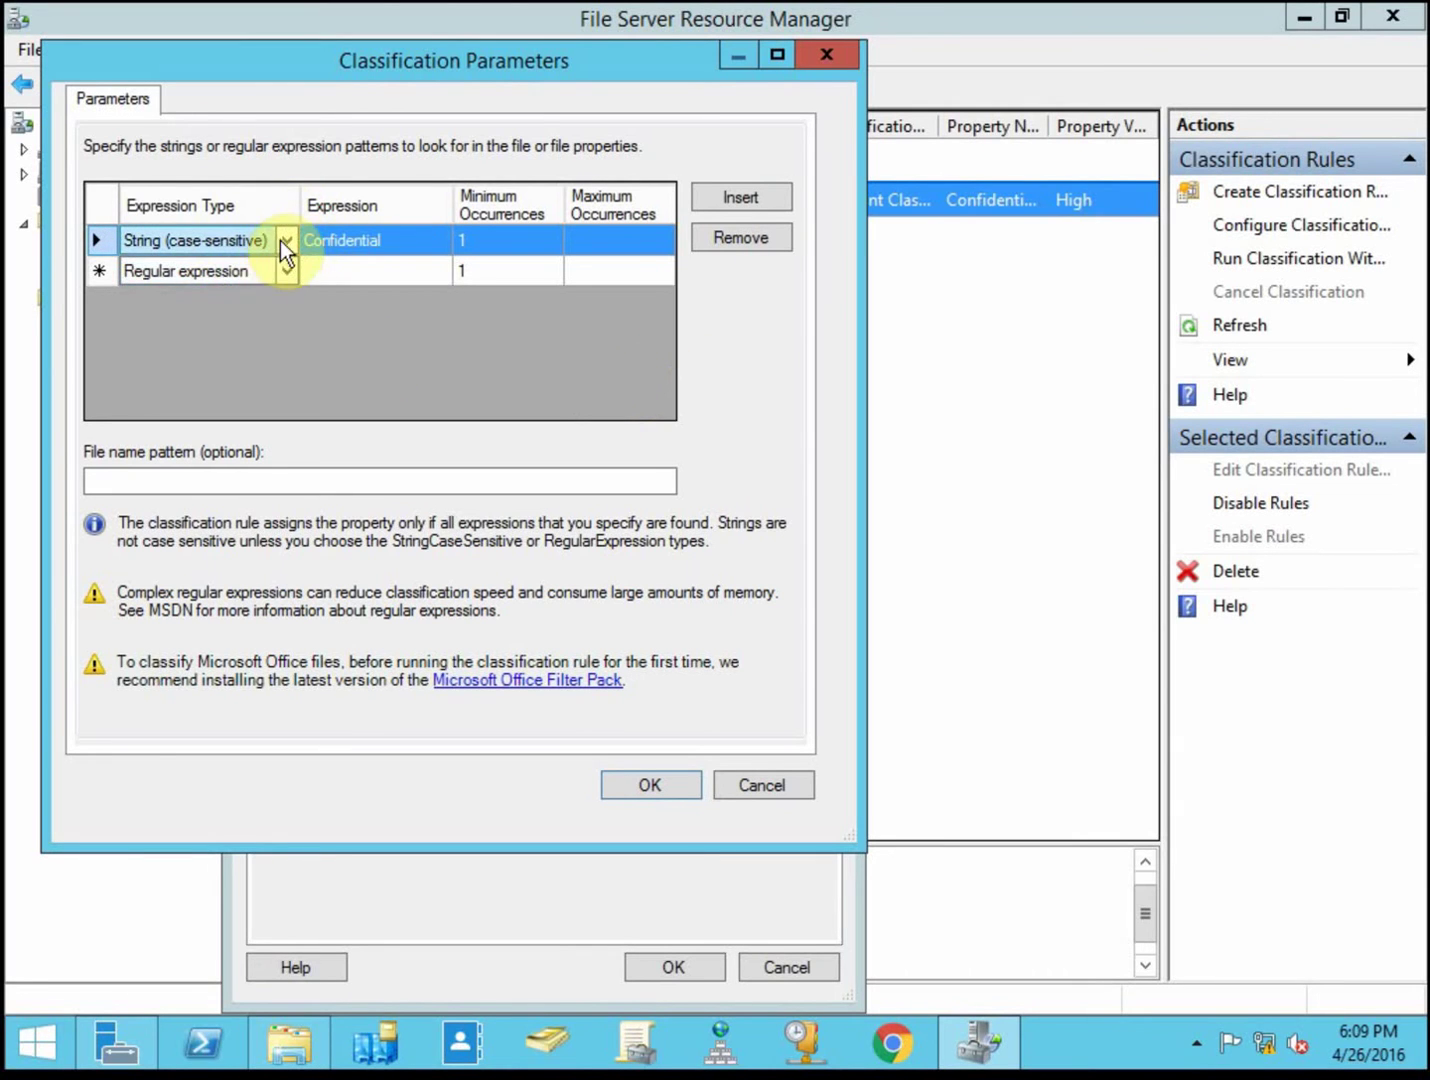
Step: Revert to a plain String match on 'confidential' with no minimum occurrences
click(284, 240)
click(244, 300)
click(320, 241)
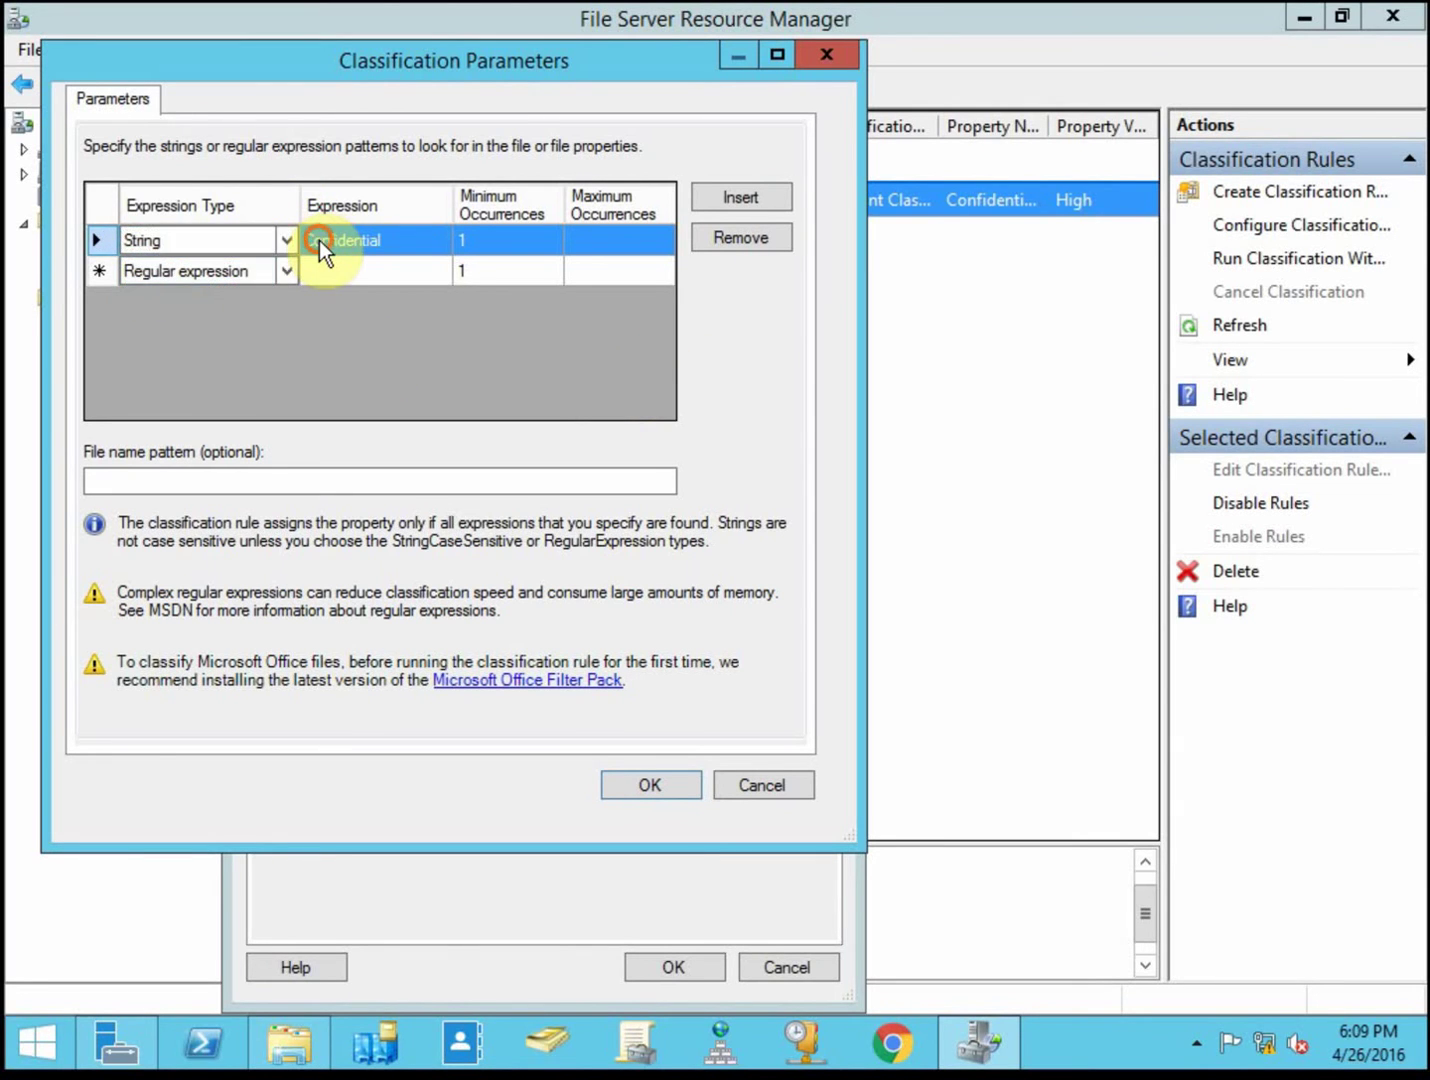
click(387, 233)
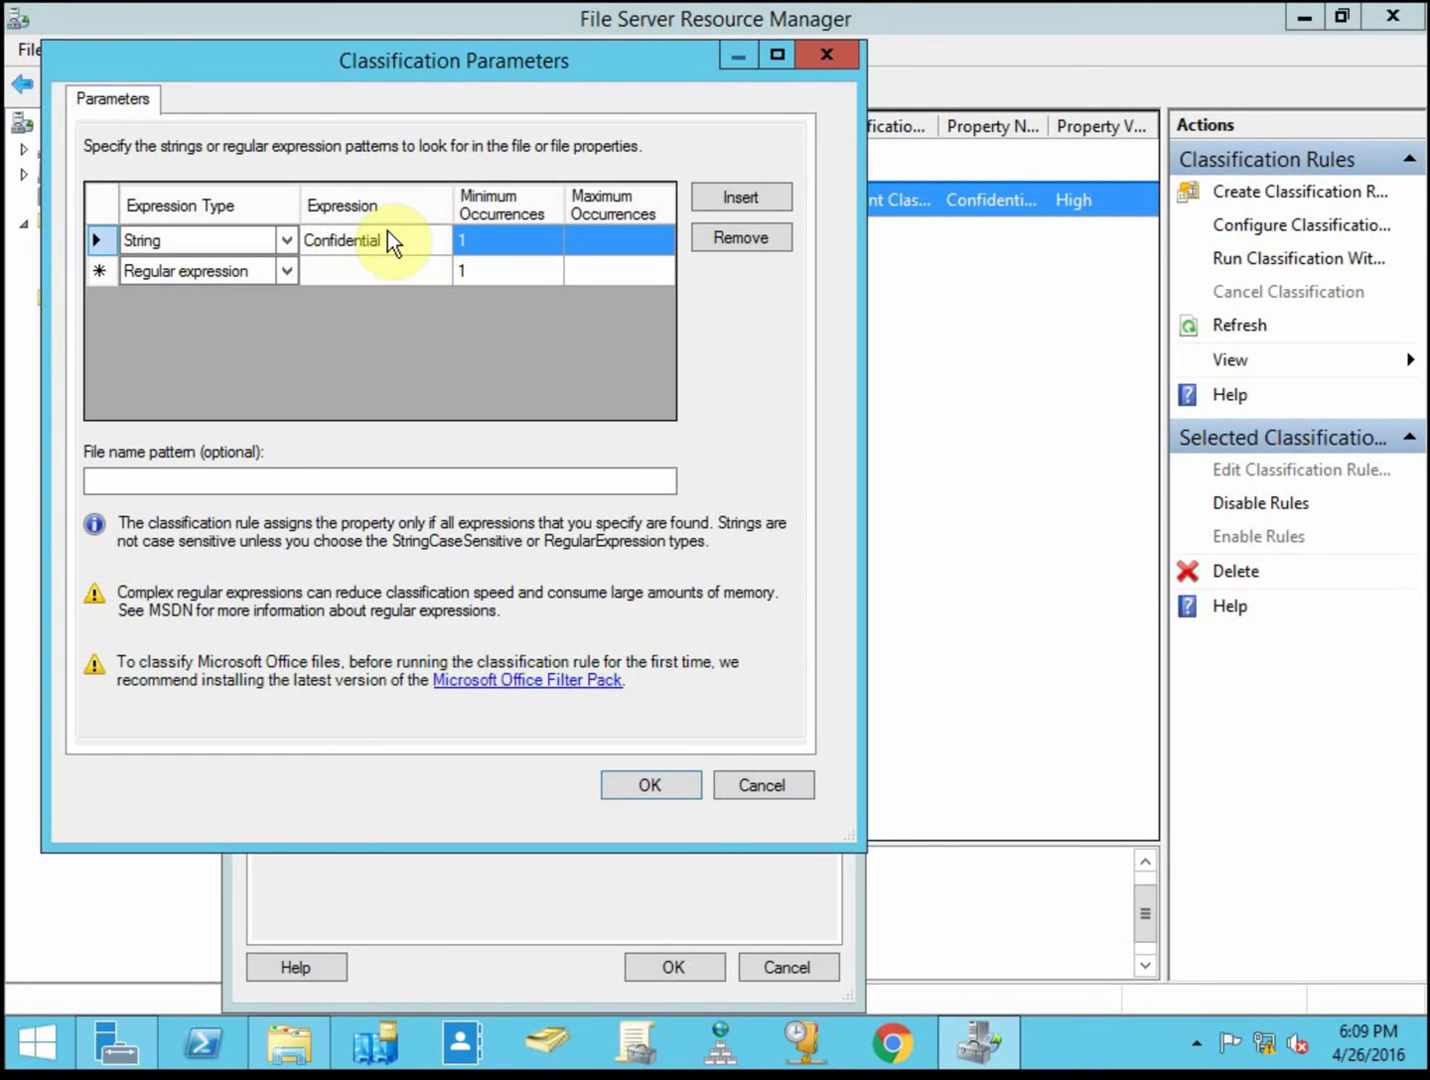
key(BackSpace)
text(c)
click(521, 239)
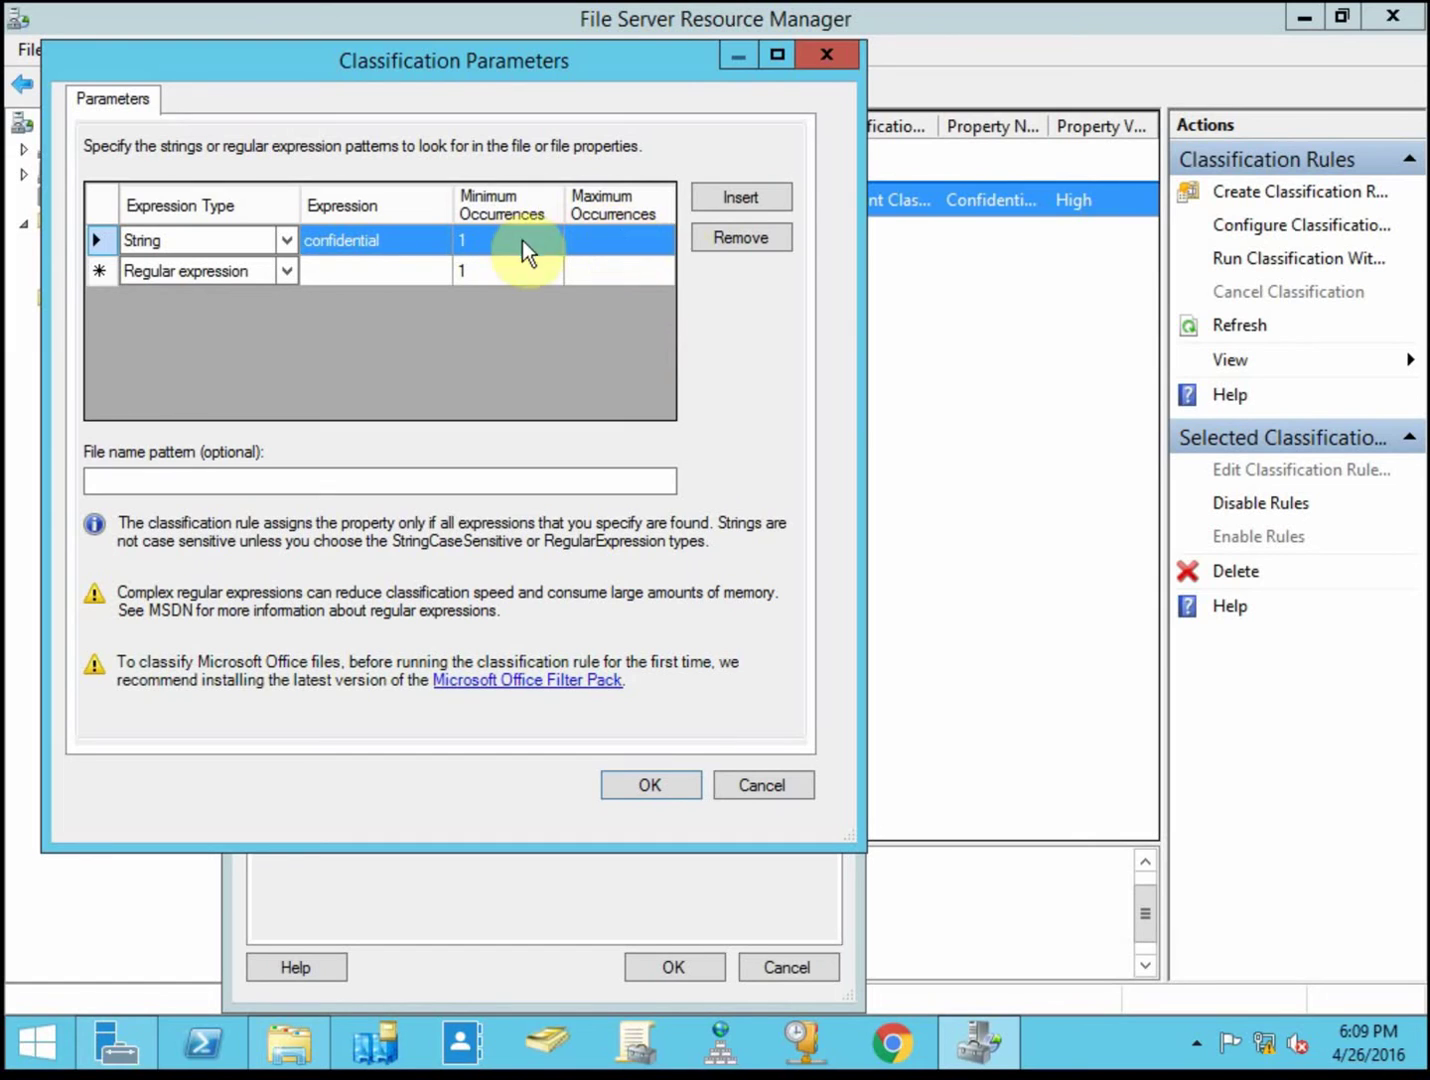
click(500, 244)
text(2)
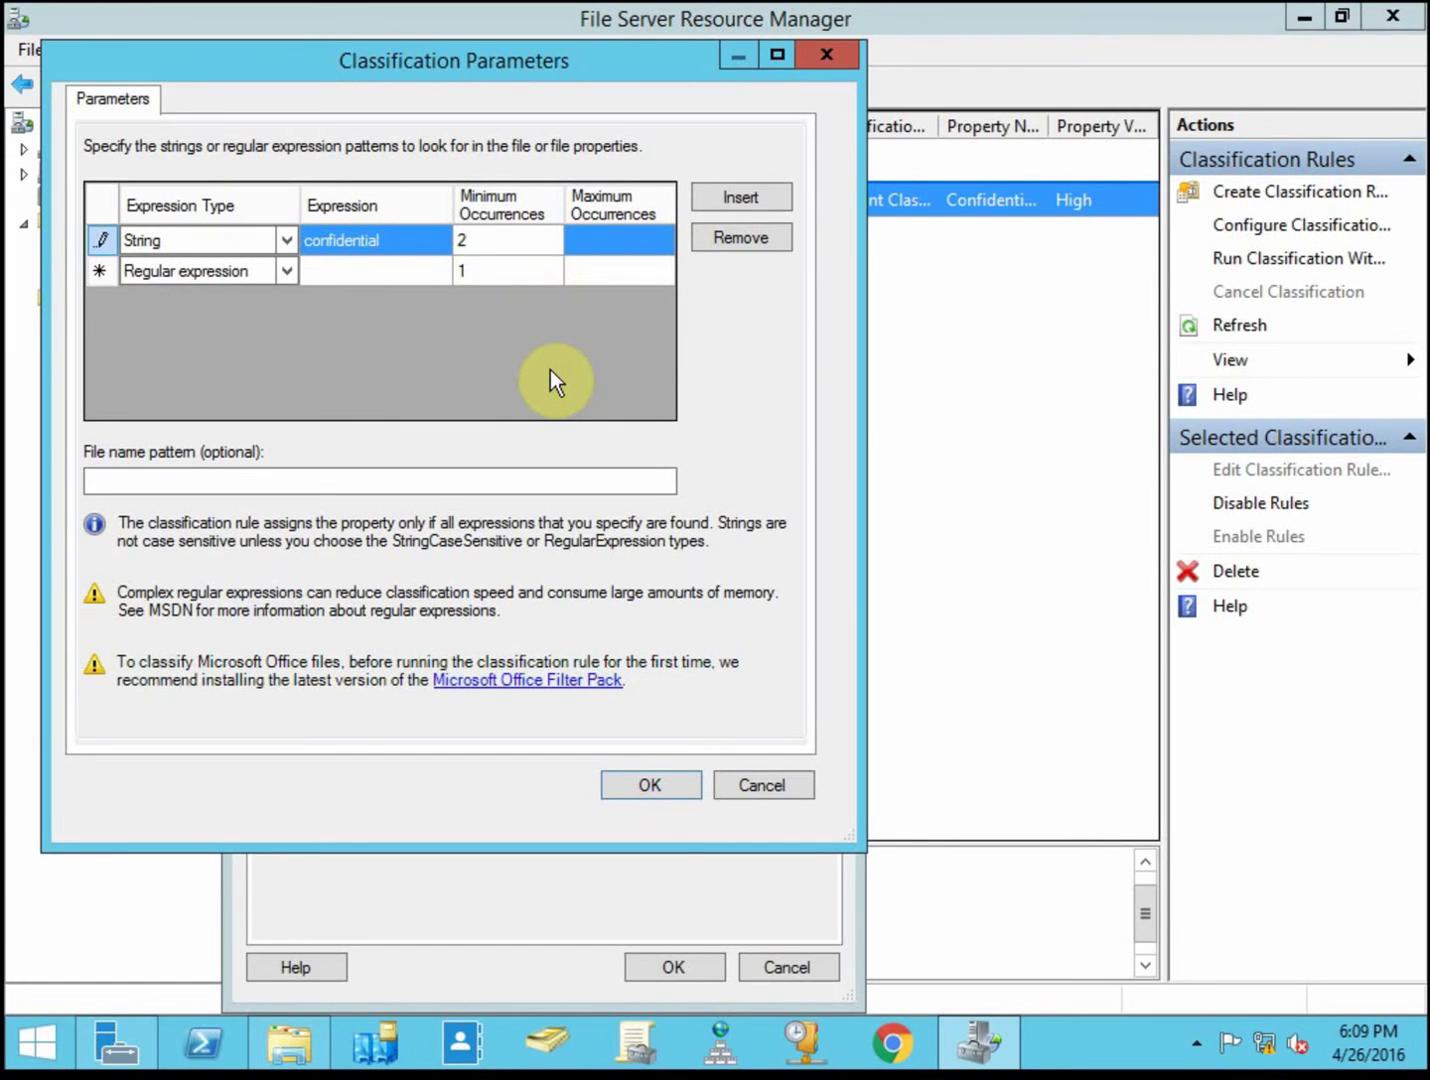
key(BackSpace)
Step: Cancel the parameters and rule dialogs and close File Server Resource Manager
click(771, 779)
click(783, 967)
click(746, 527)
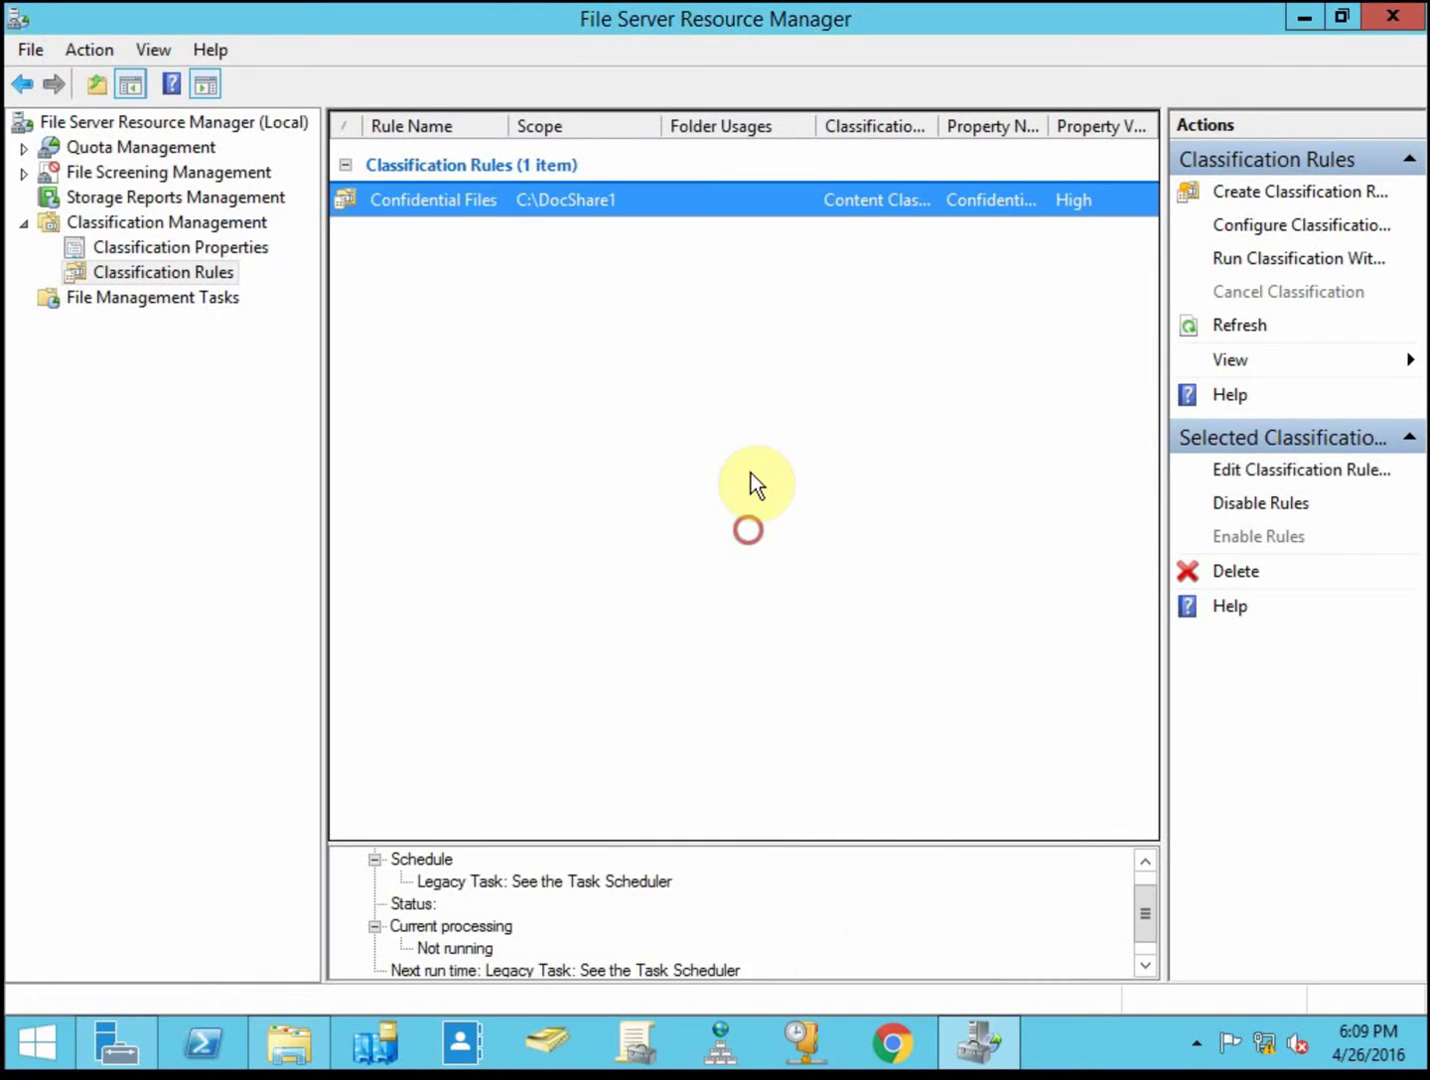
Step: Read MyDoc.txt's CONFIDENTIAL content and confirm its classification shows Confidentiality High
click(1393, 16)
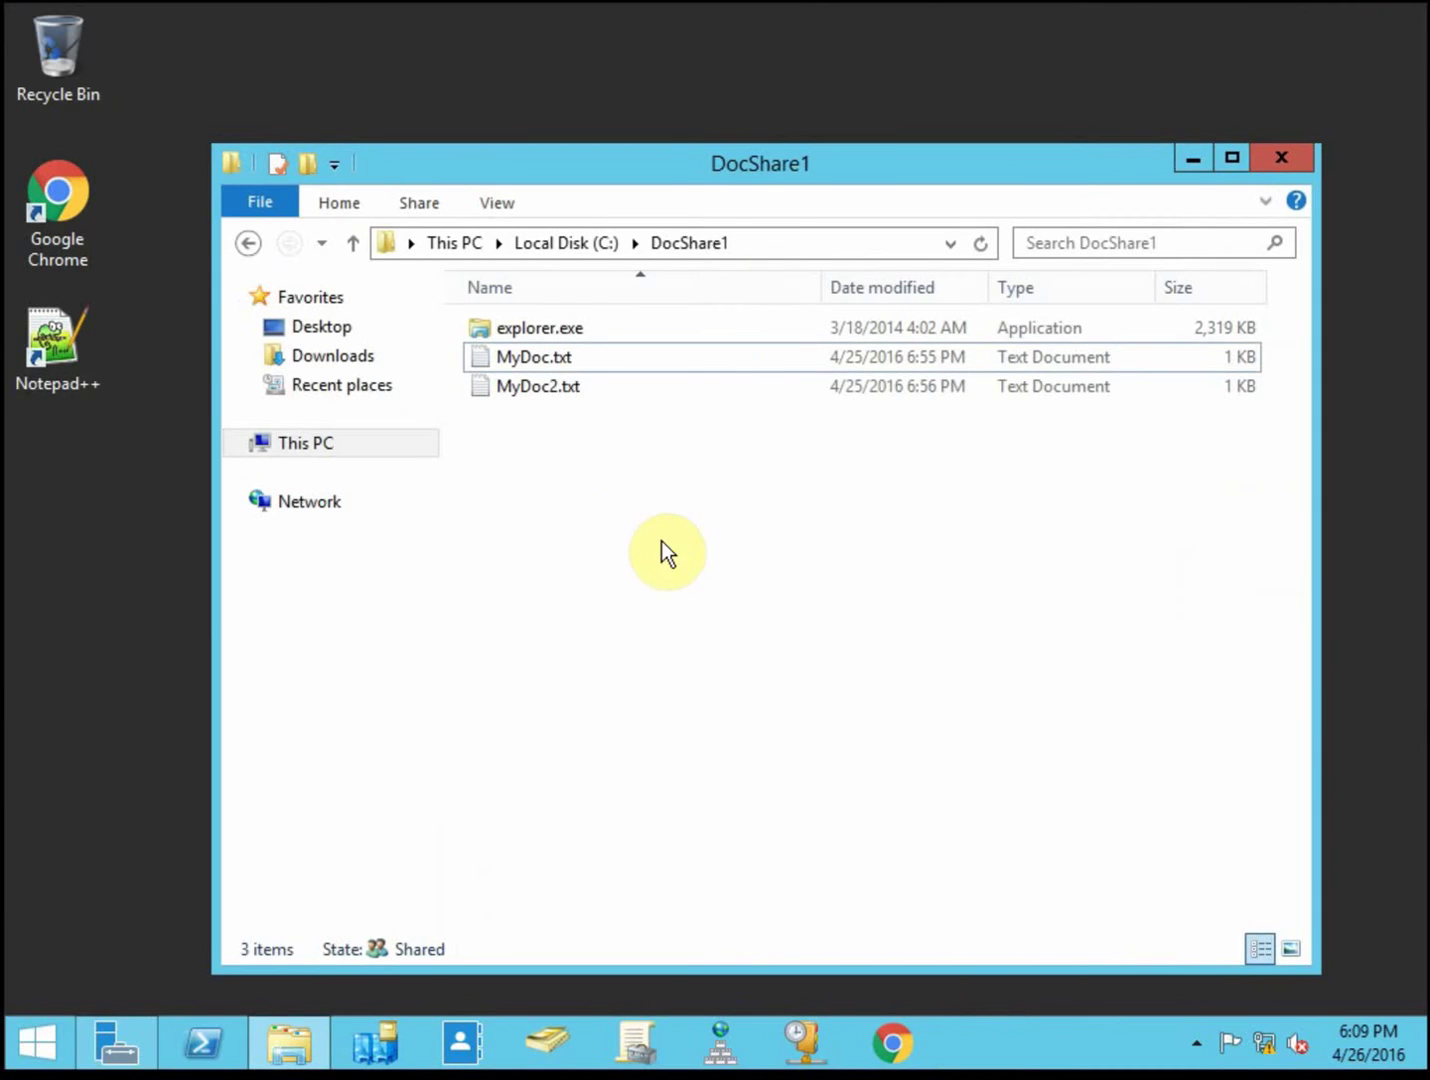
right_click(568, 361)
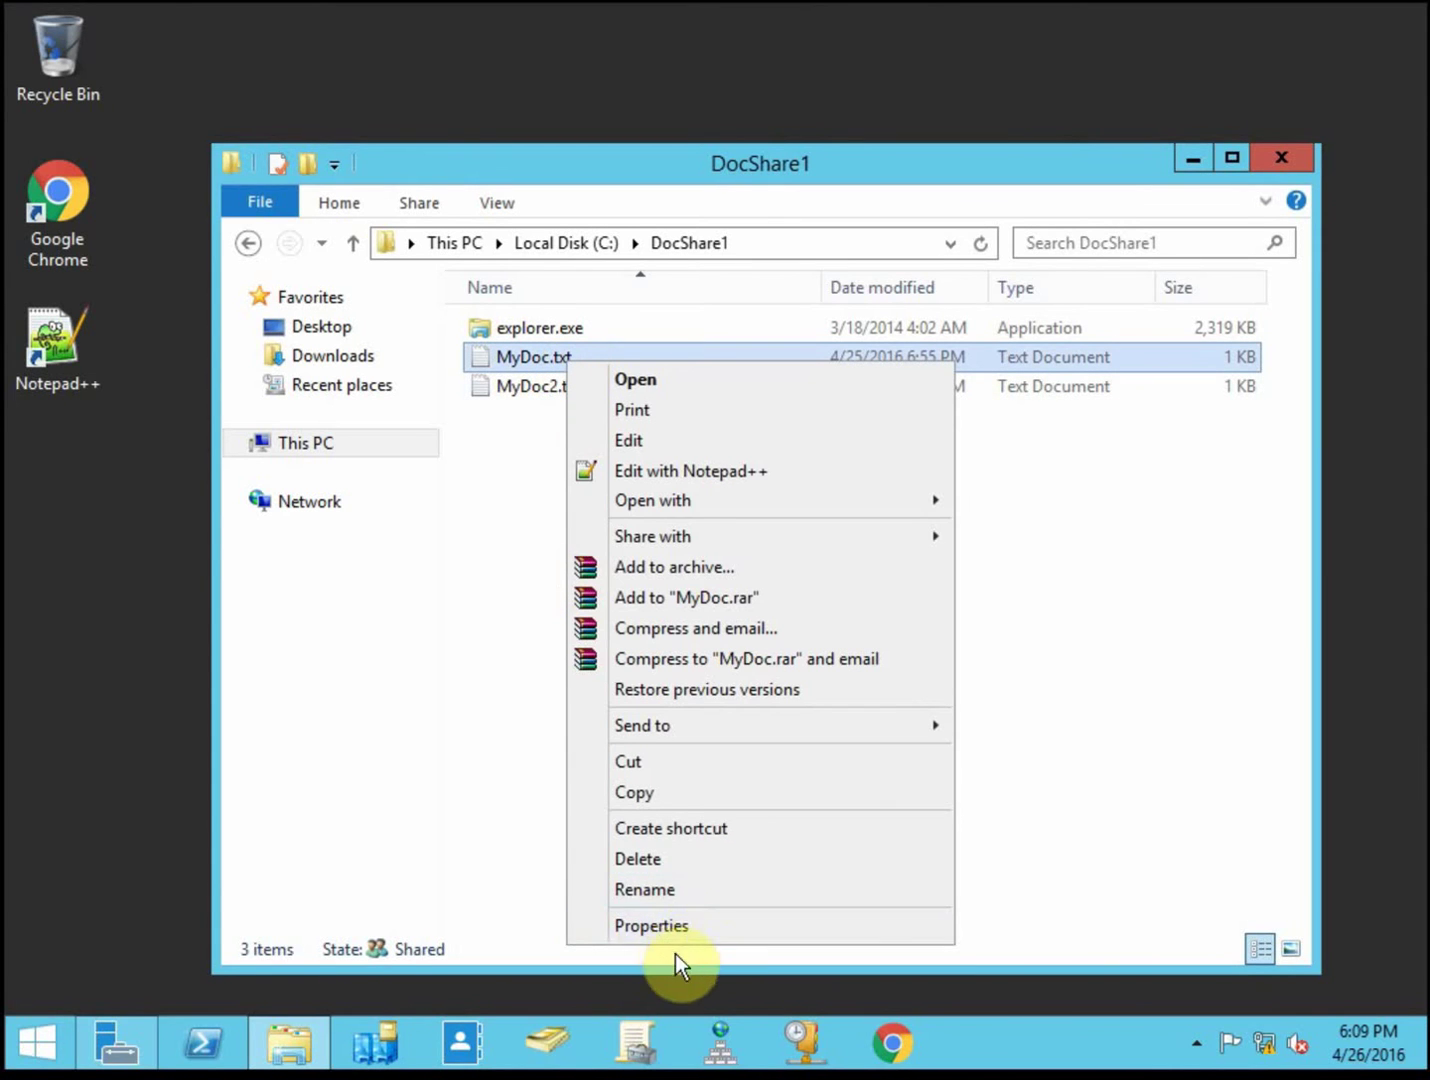
click(672, 440)
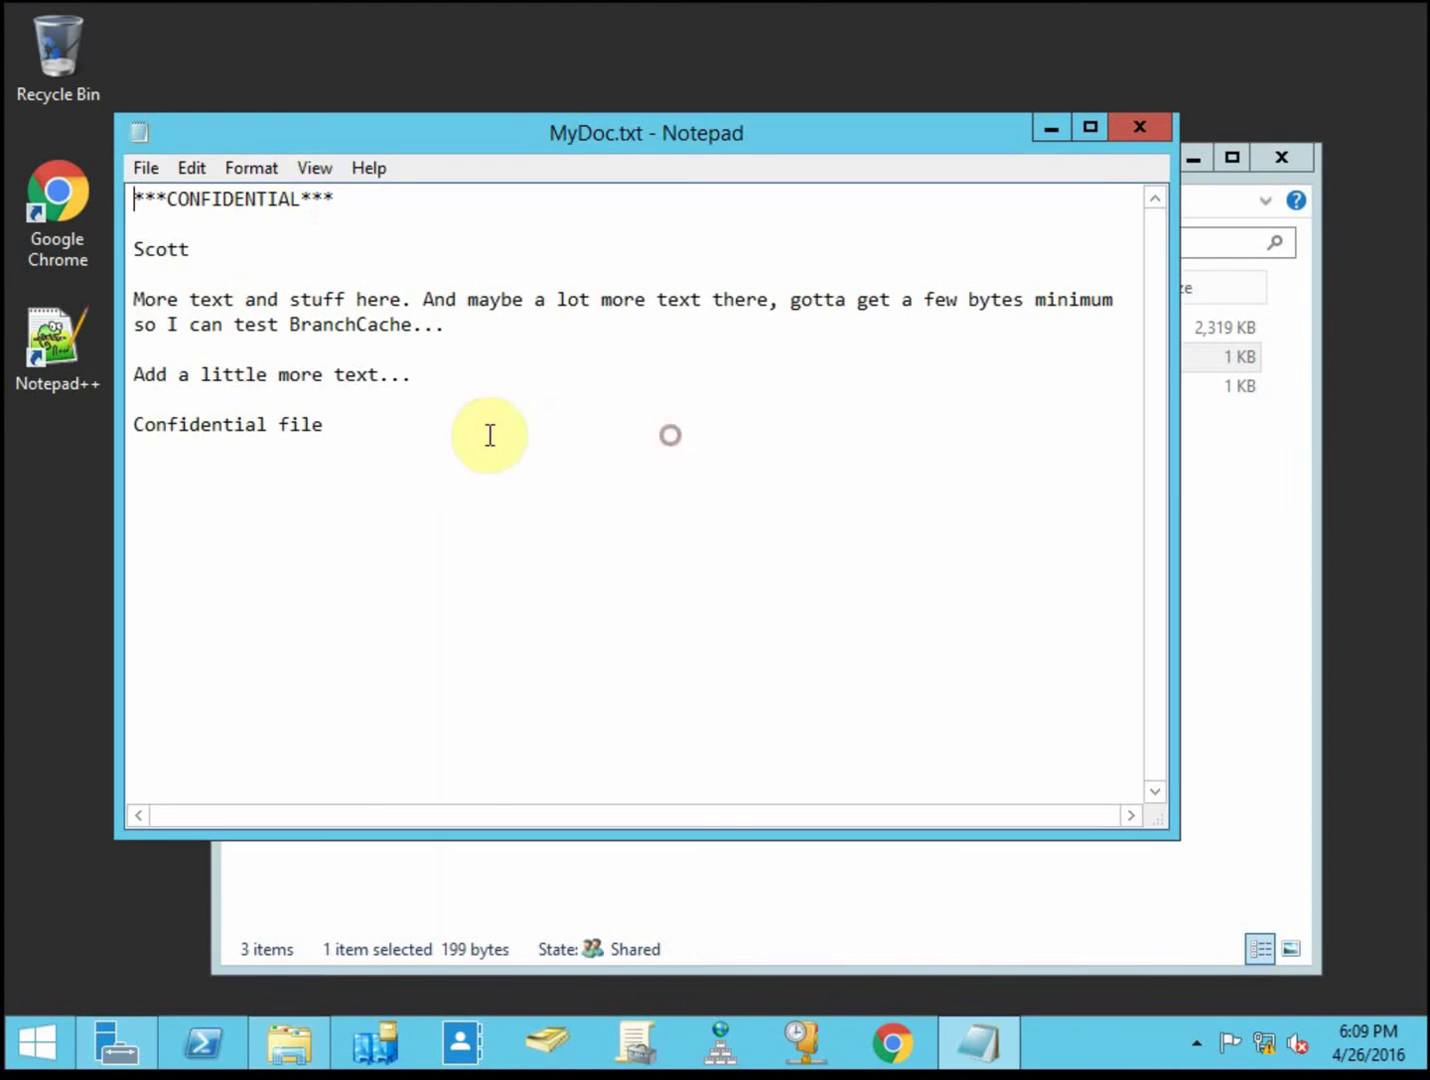
drag(373, 198, 133, 197)
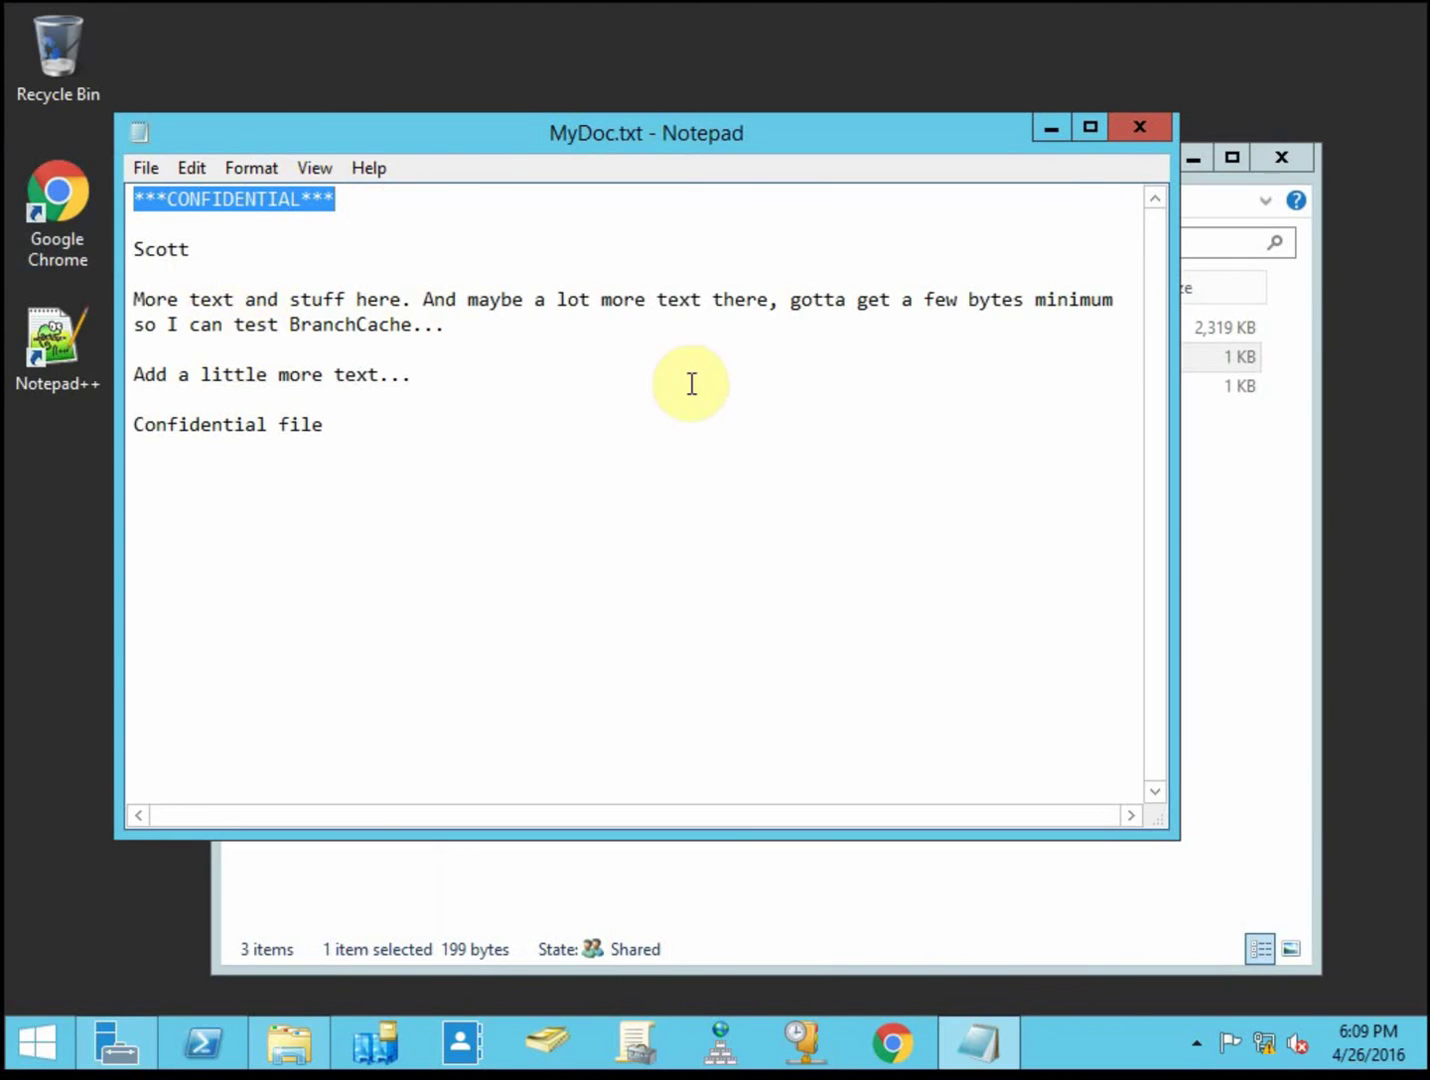
click(749, 398)
click(1158, 126)
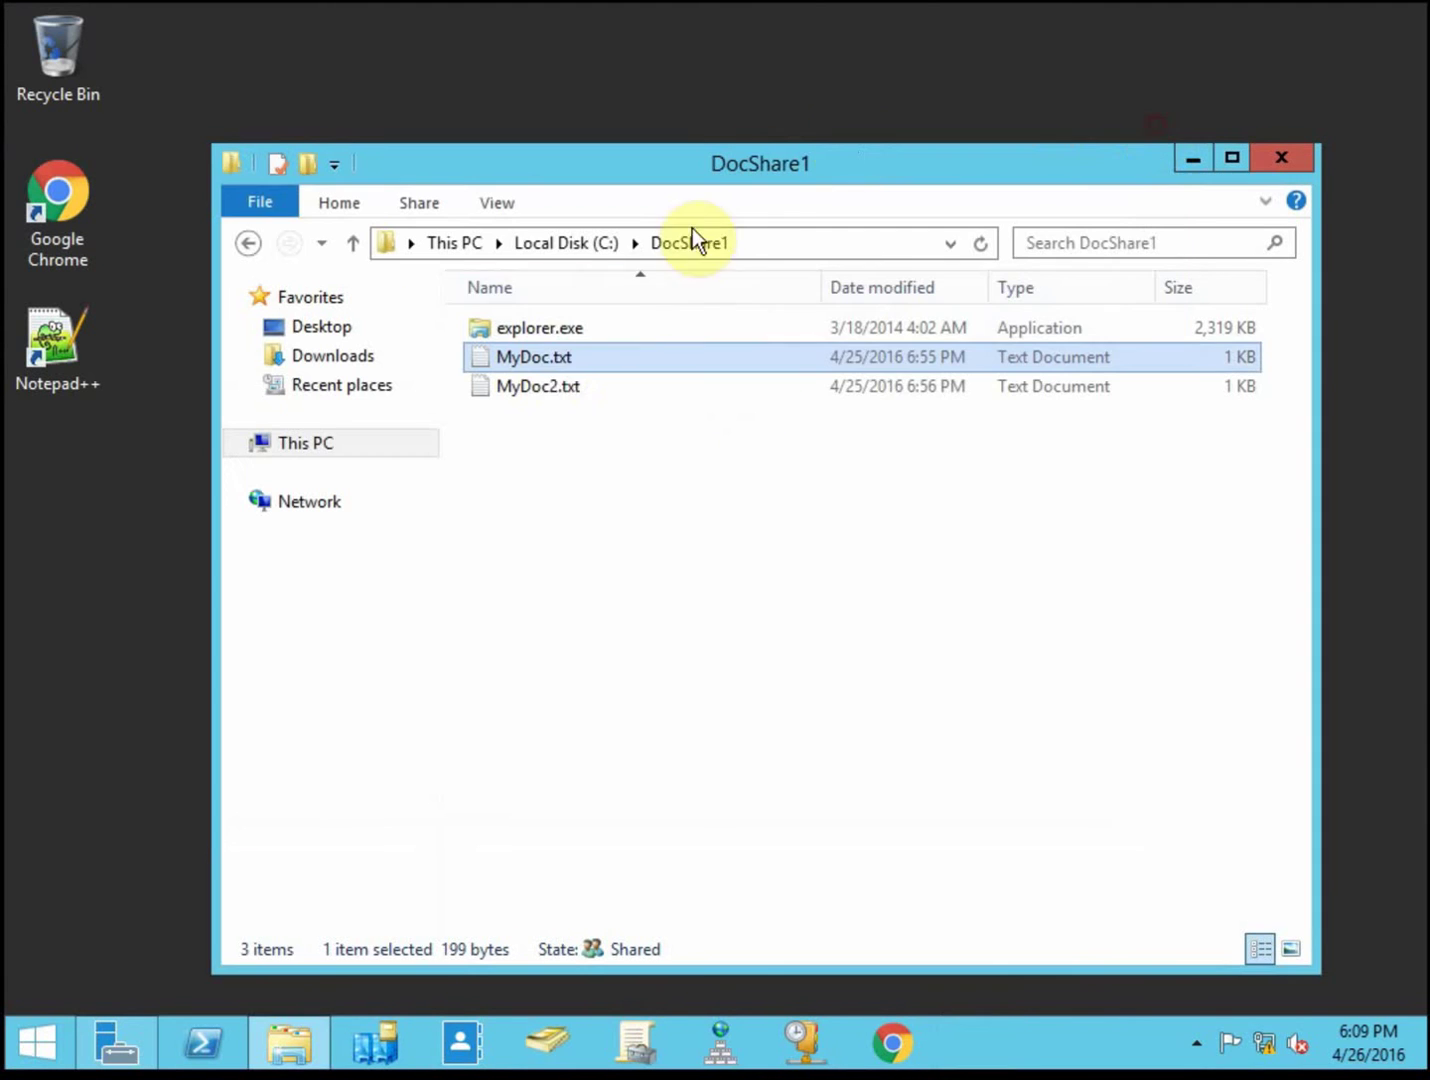
right_click(550, 352)
click(664, 908)
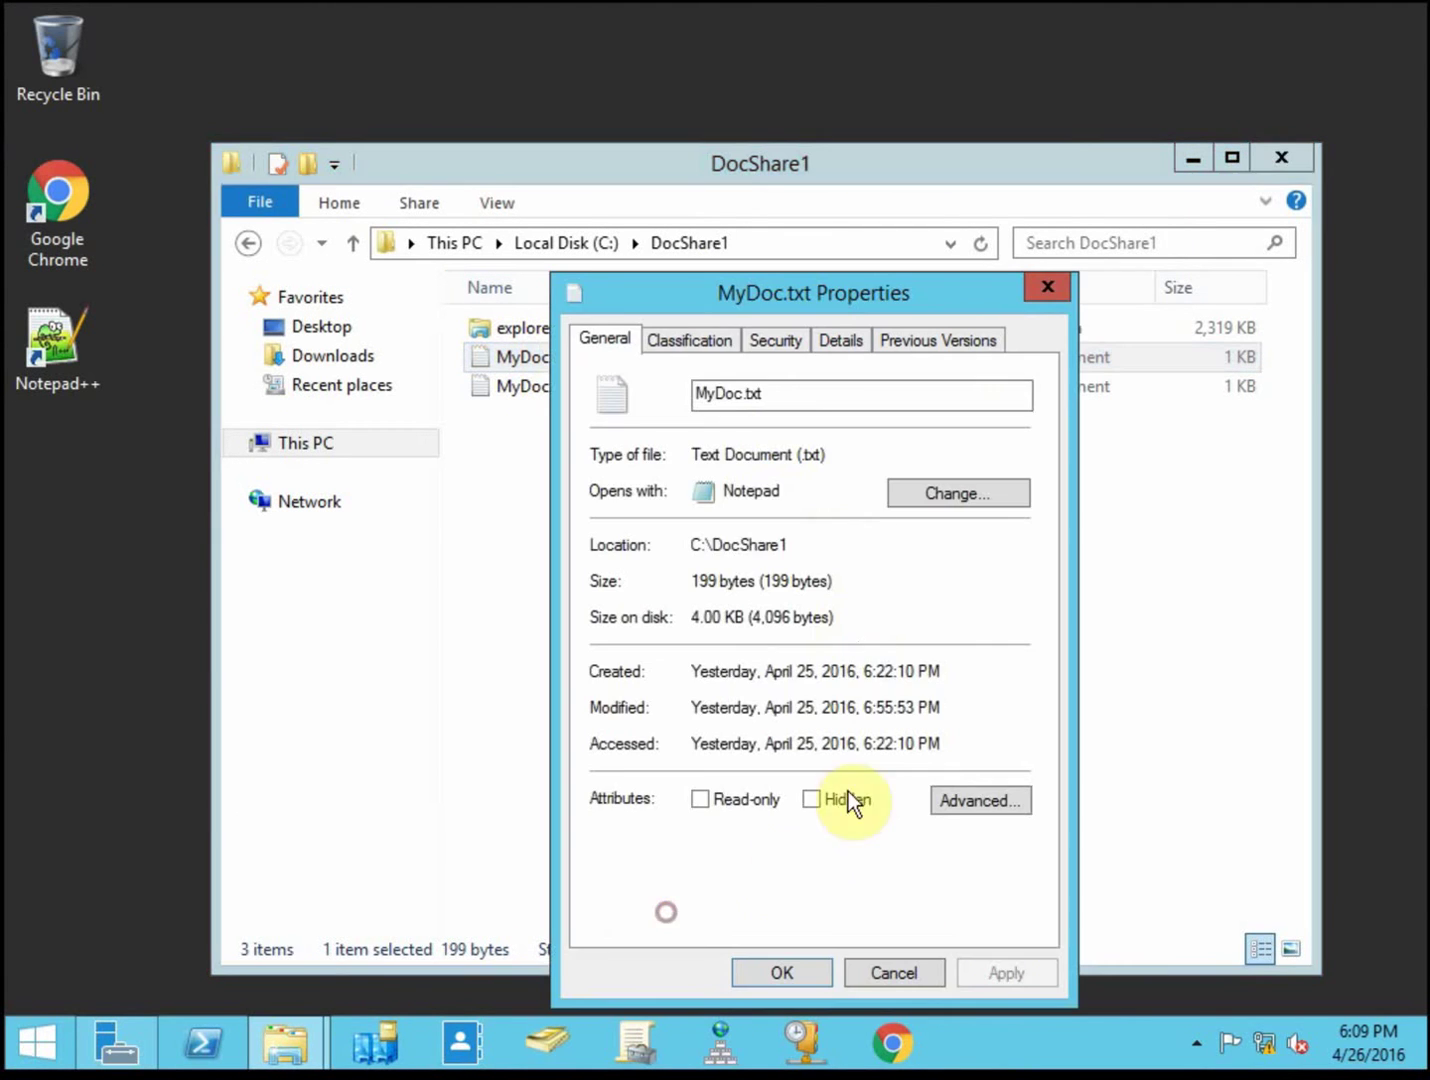
click(717, 338)
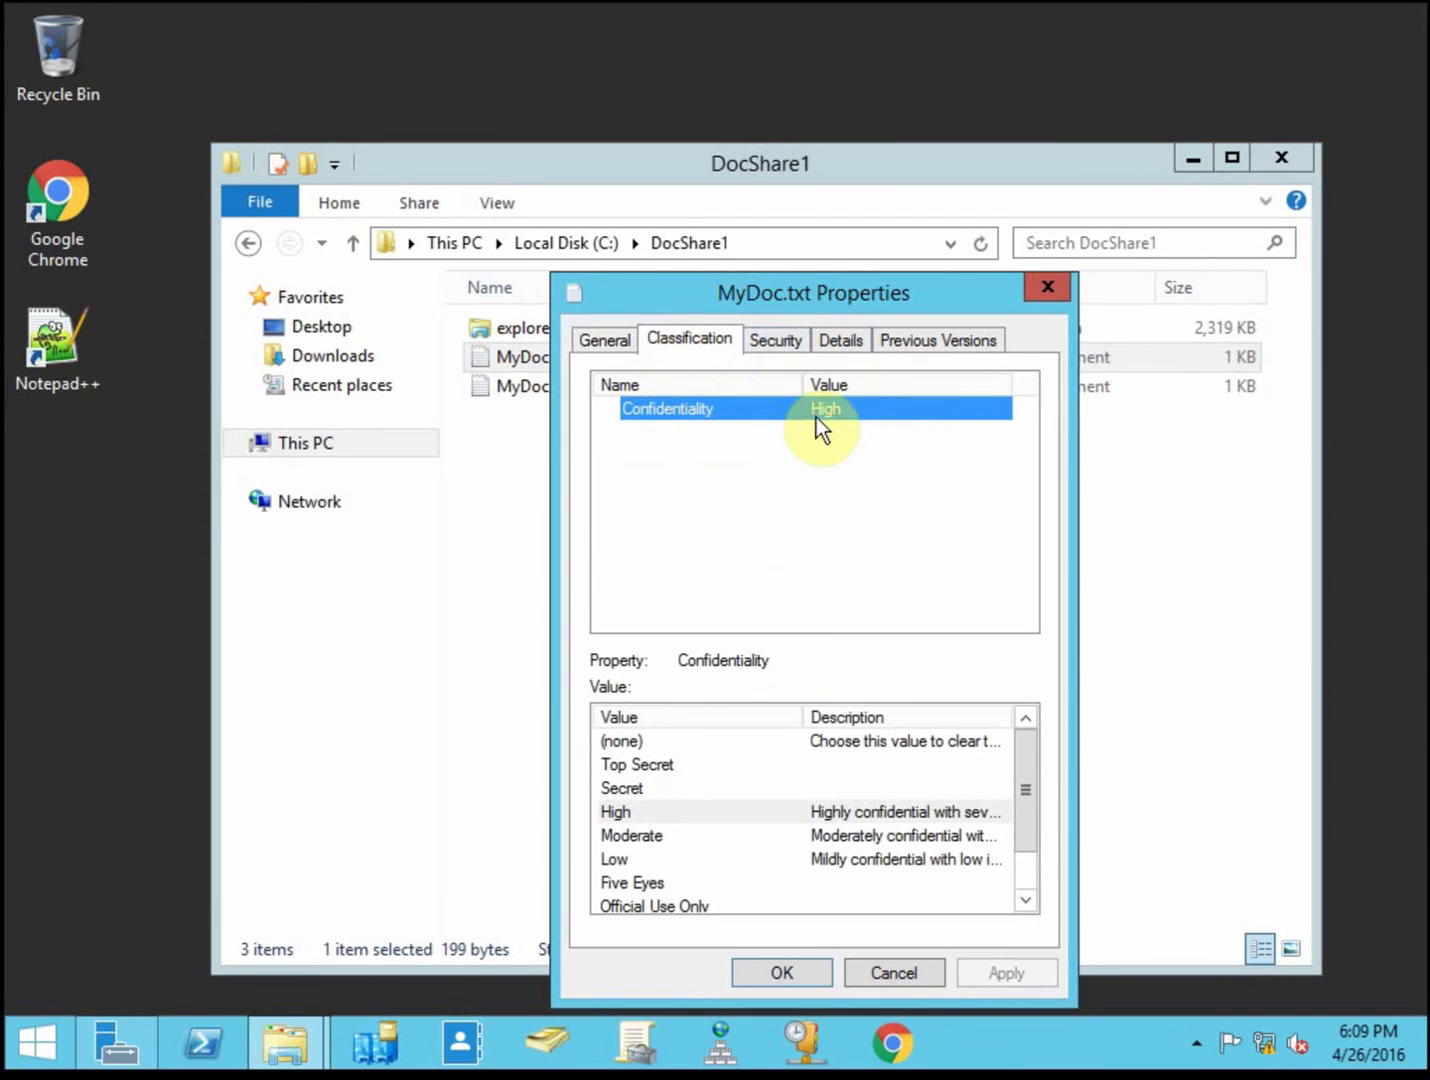
click(1046, 287)
Step: Read MyDoc2.txt's PUBLIC INFORMATION content and confirm it has no Confidentiality value
right_click(529, 391)
click(644, 468)
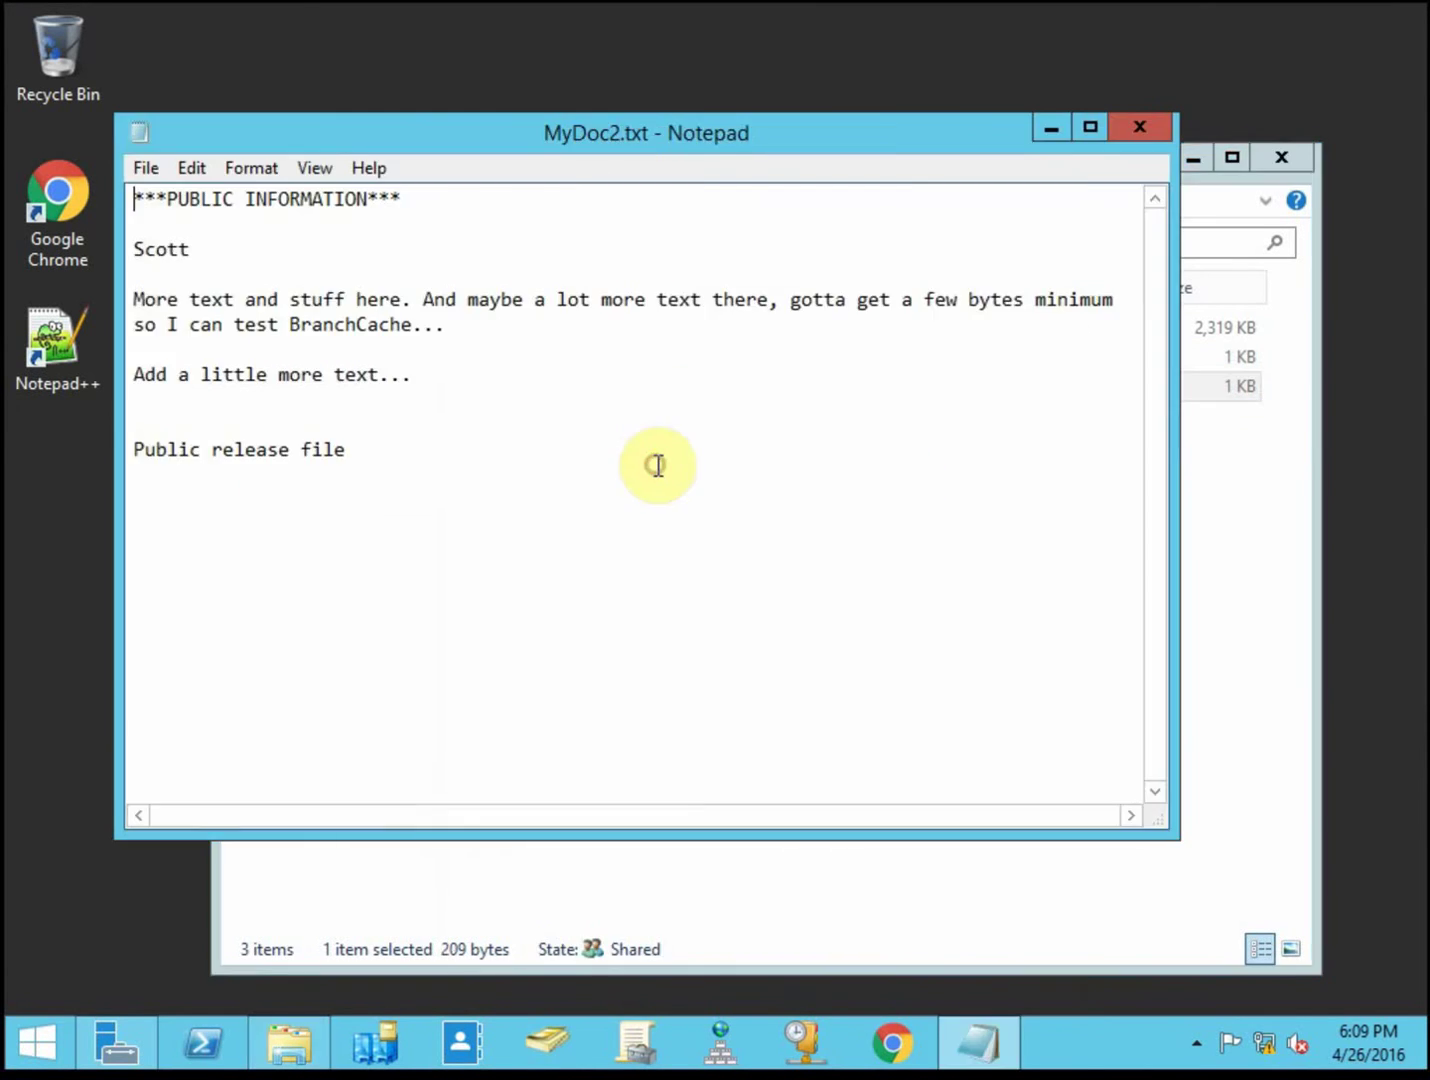
click(469, 186)
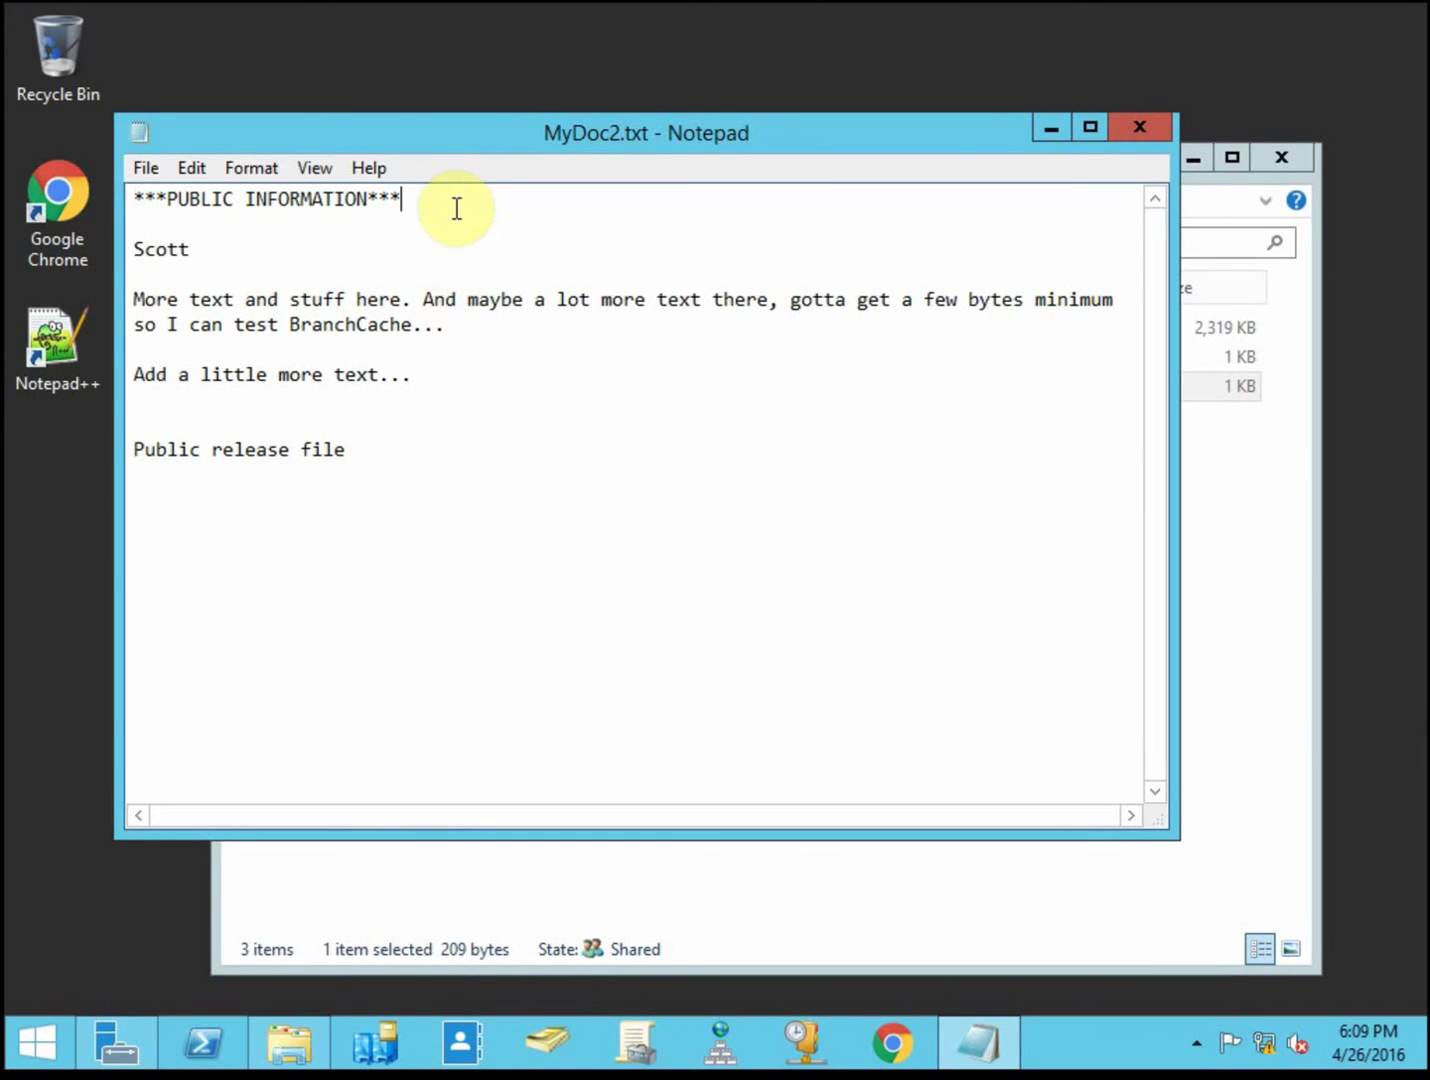
click(1128, 136)
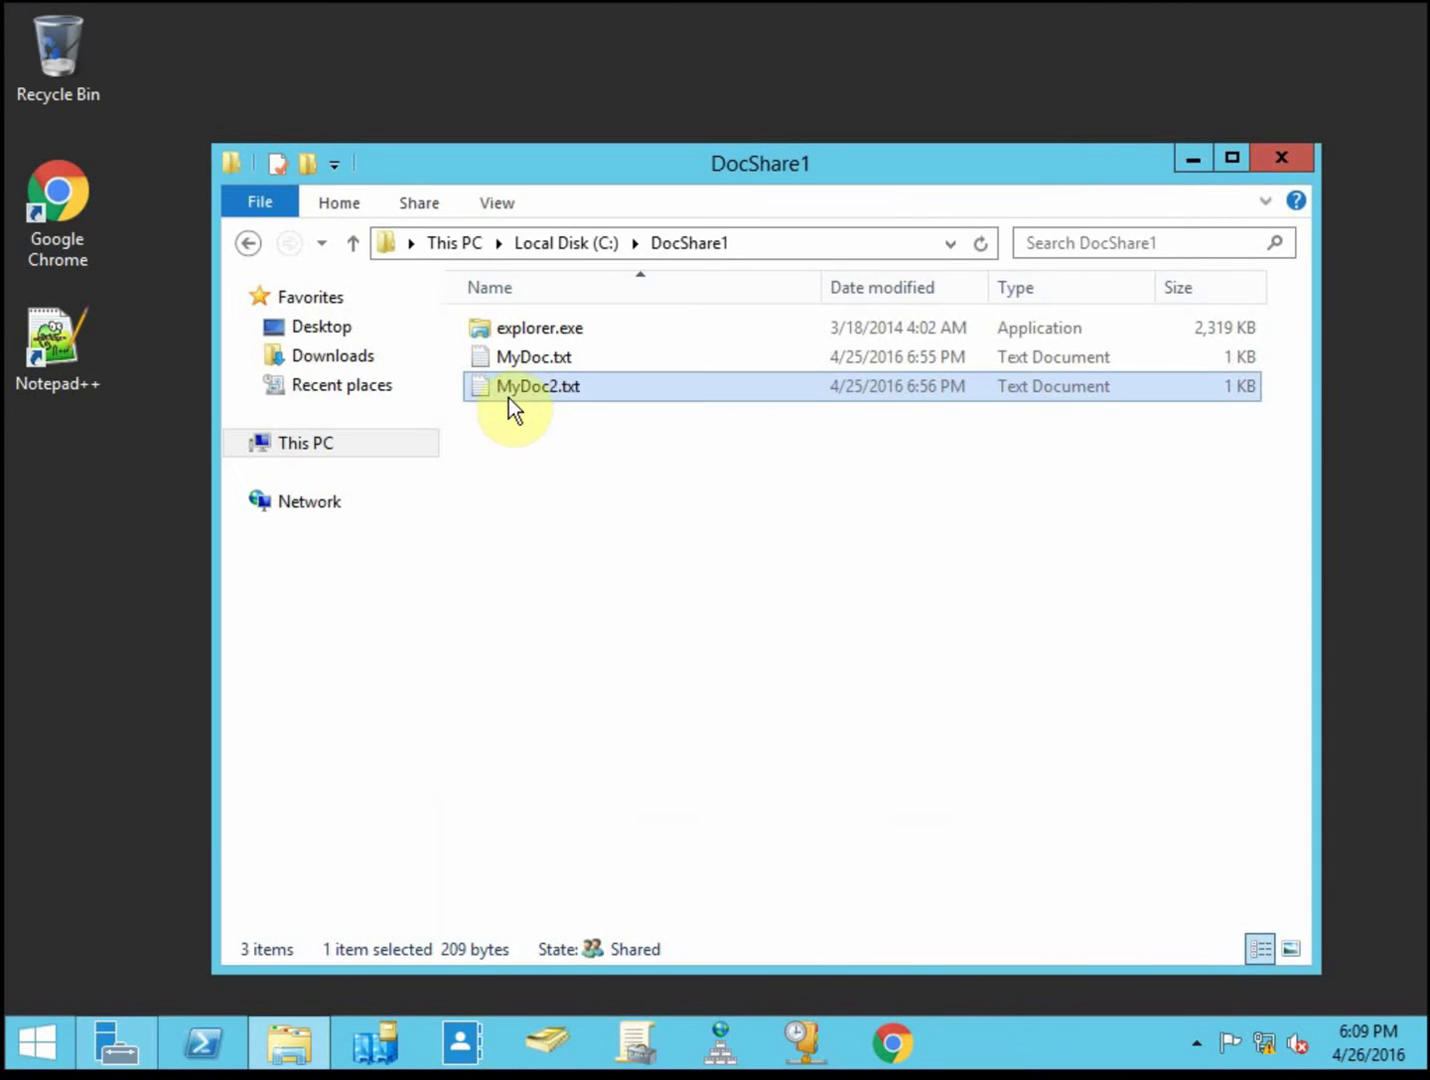
right_click(518, 390)
click(643, 956)
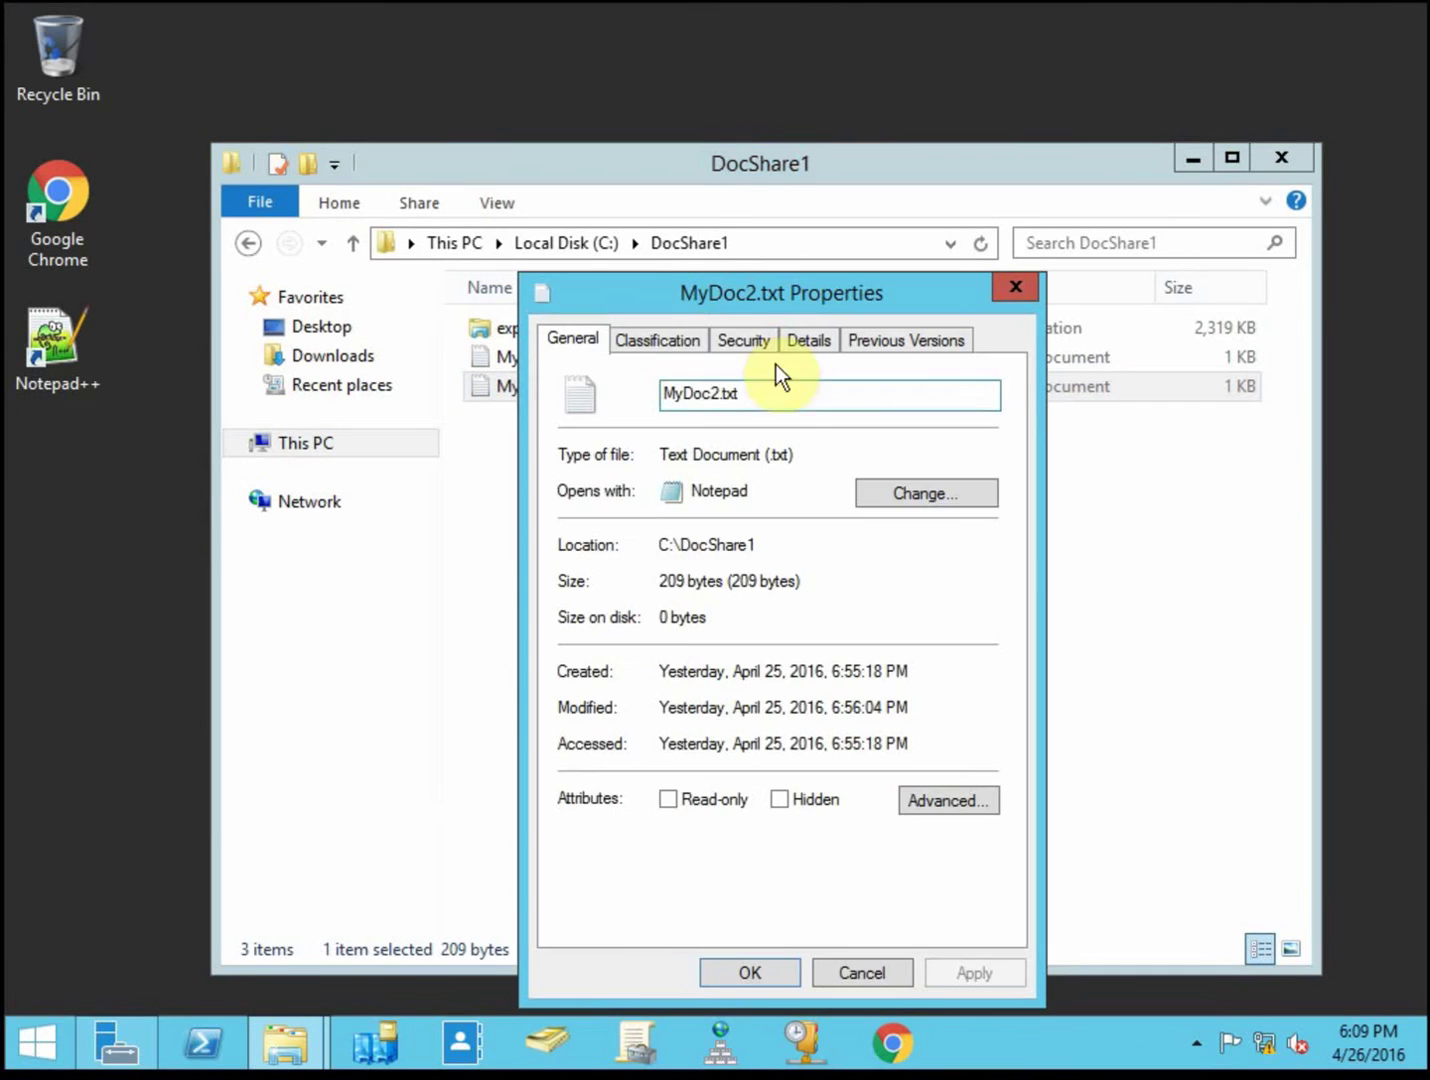
click(668, 339)
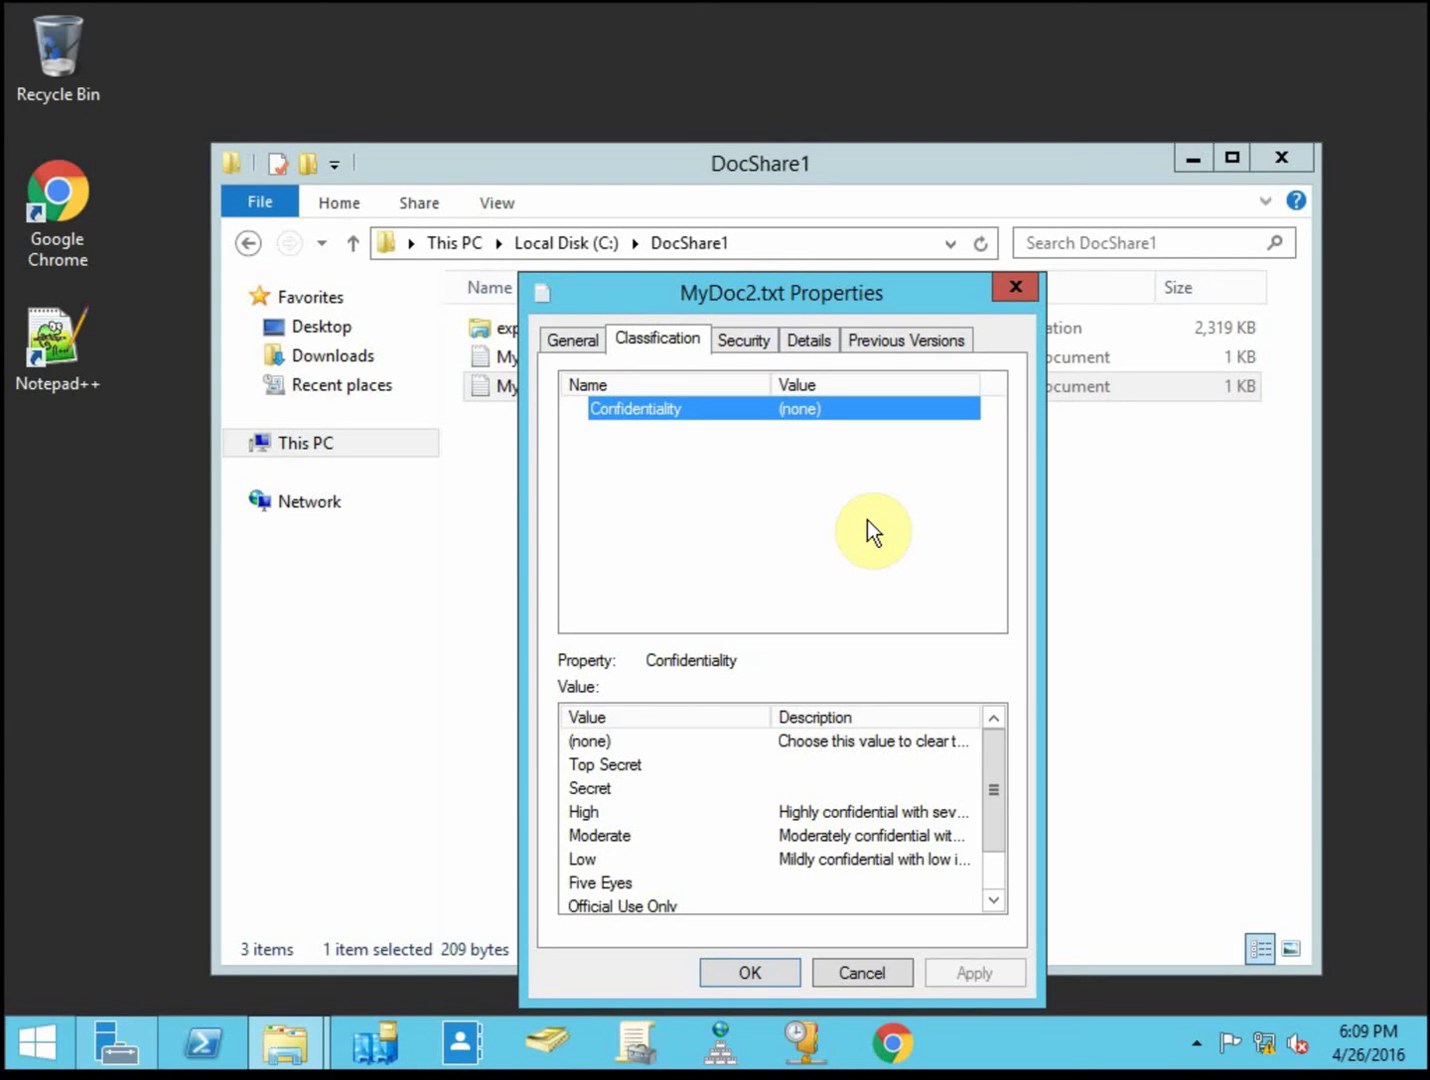
click(1016, 287)
Step: Show the empty Auditing tab in MyDoc.txt's Advanced Security Settings
click(738, 649)
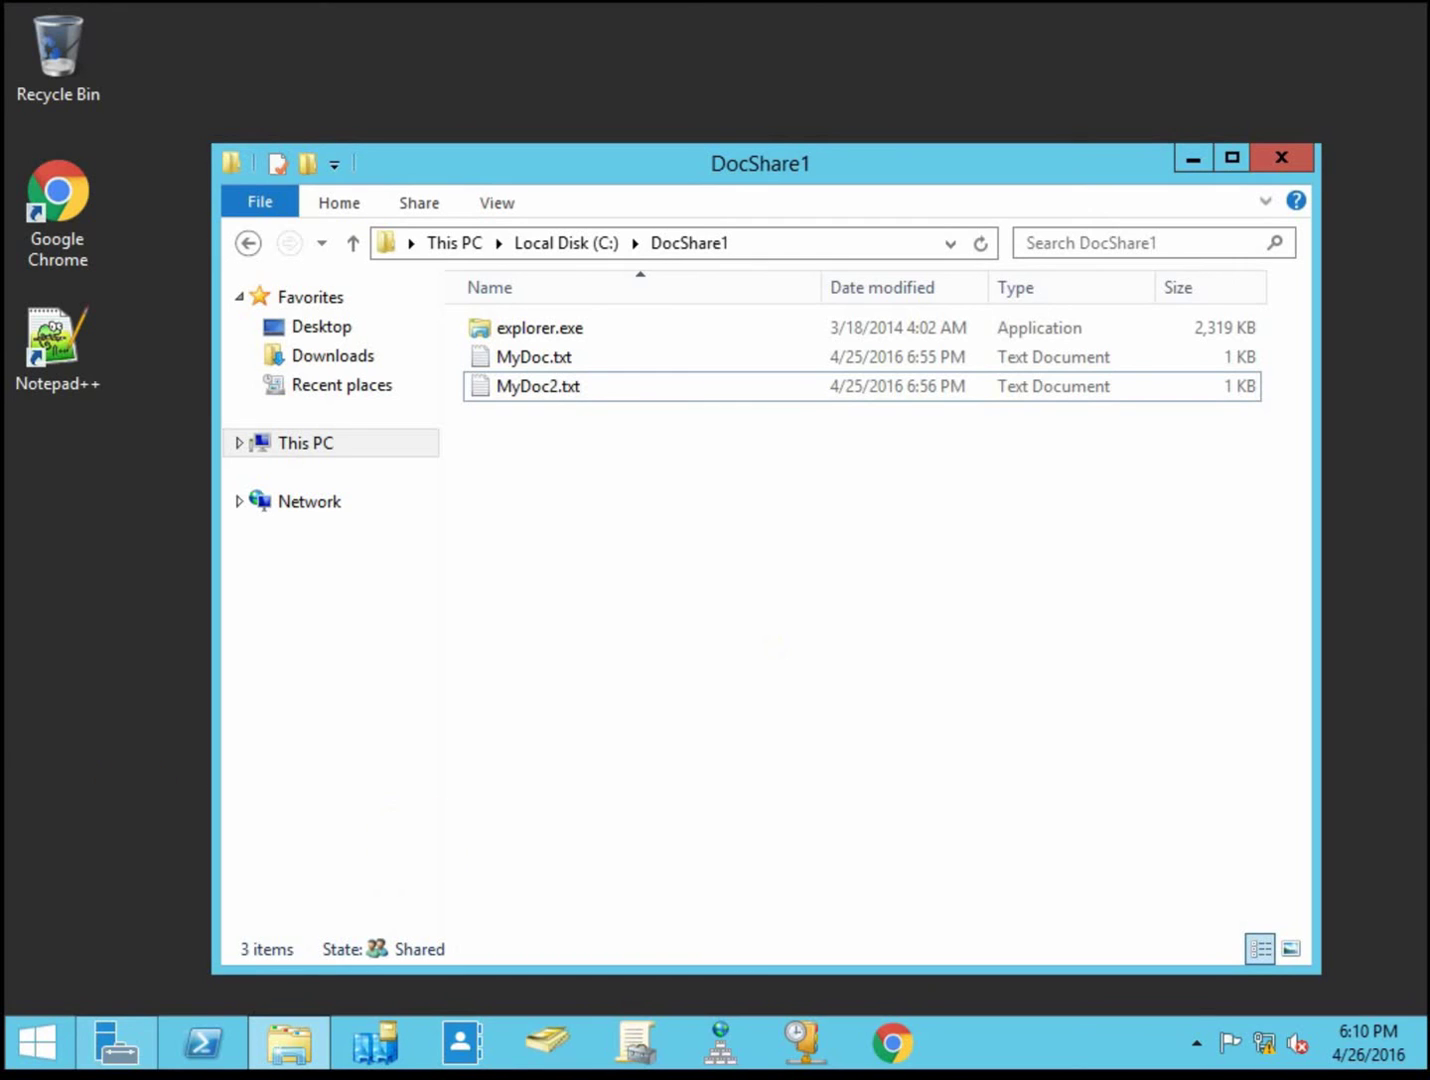
right_click(546, 364)
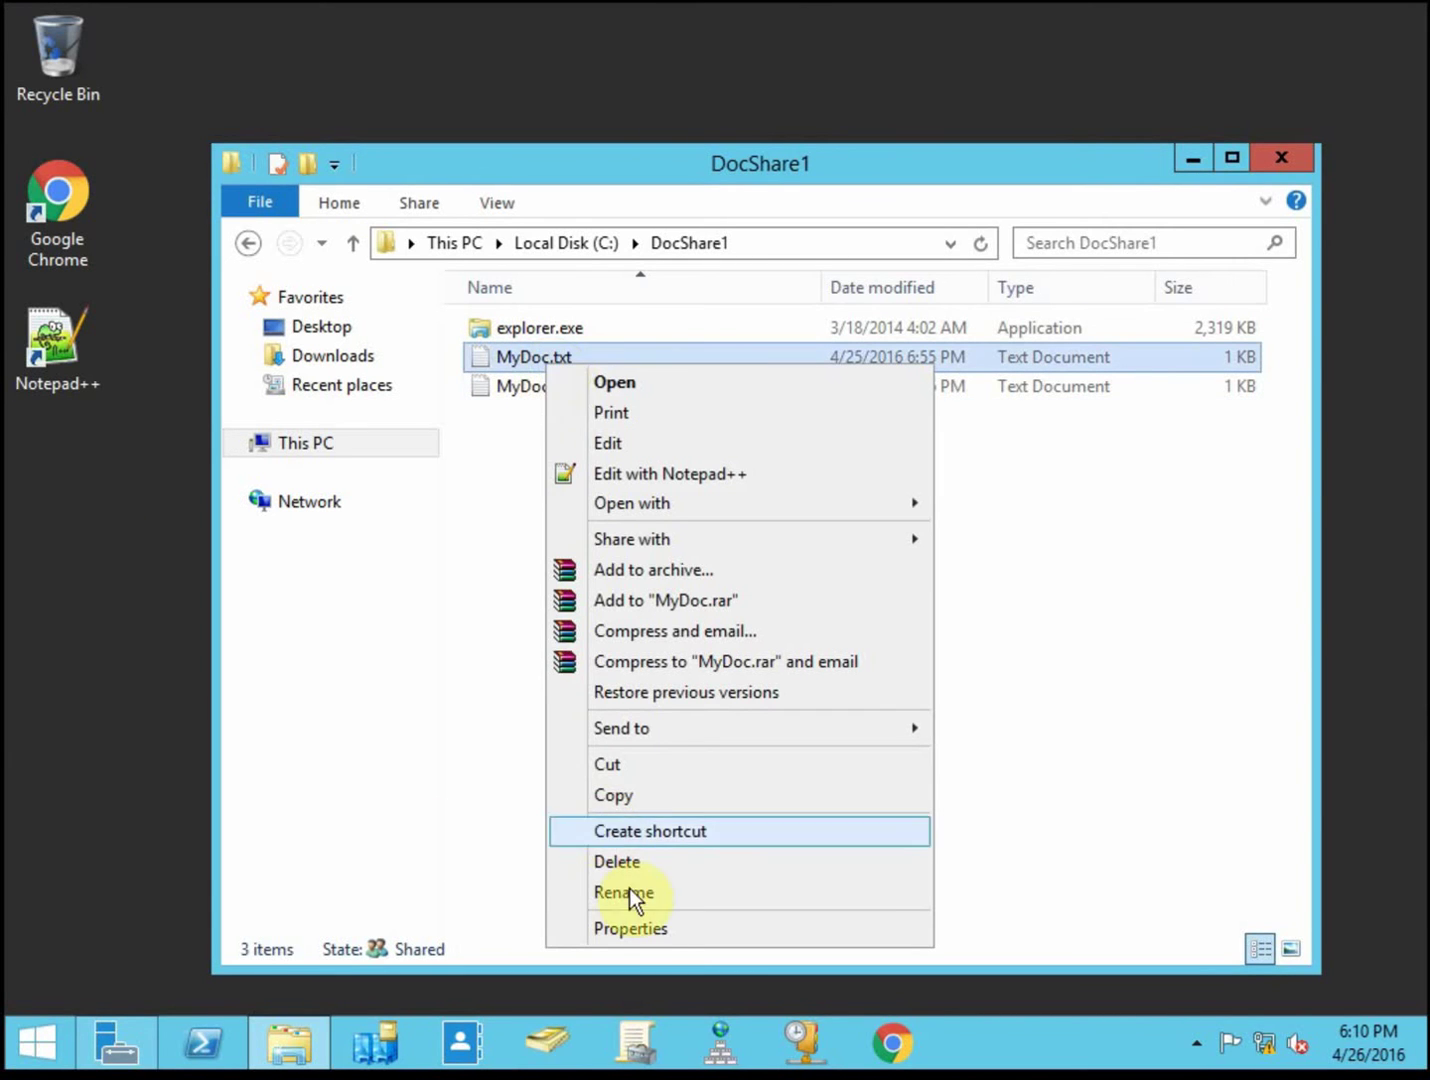
click(654, 919)
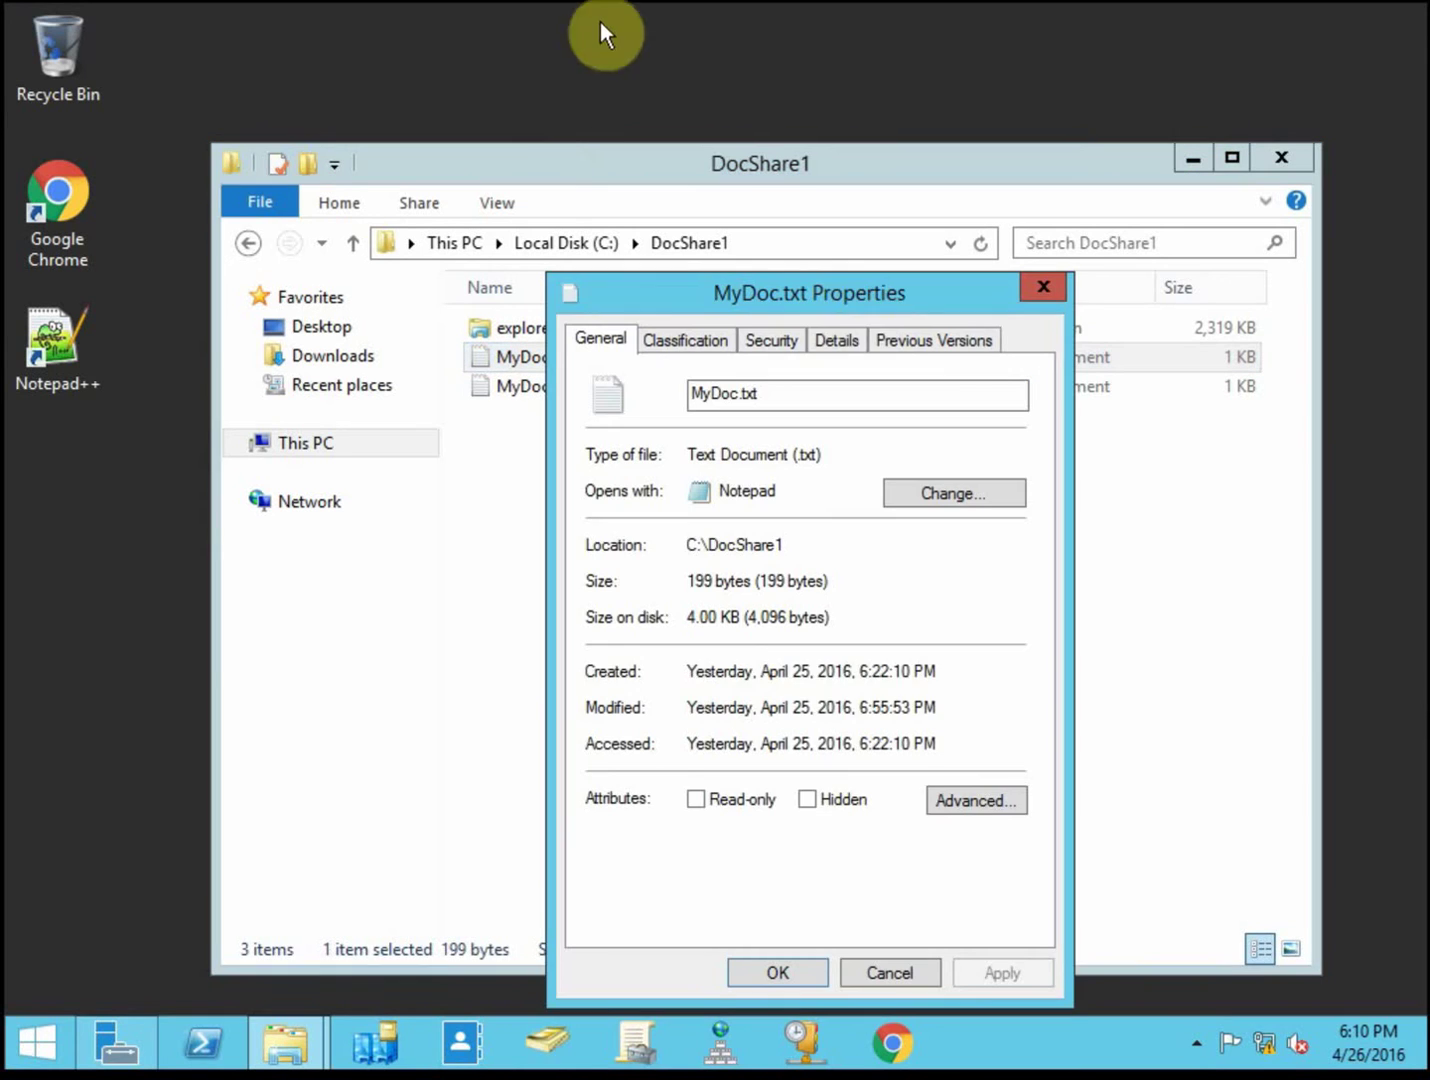
click(787, 338)
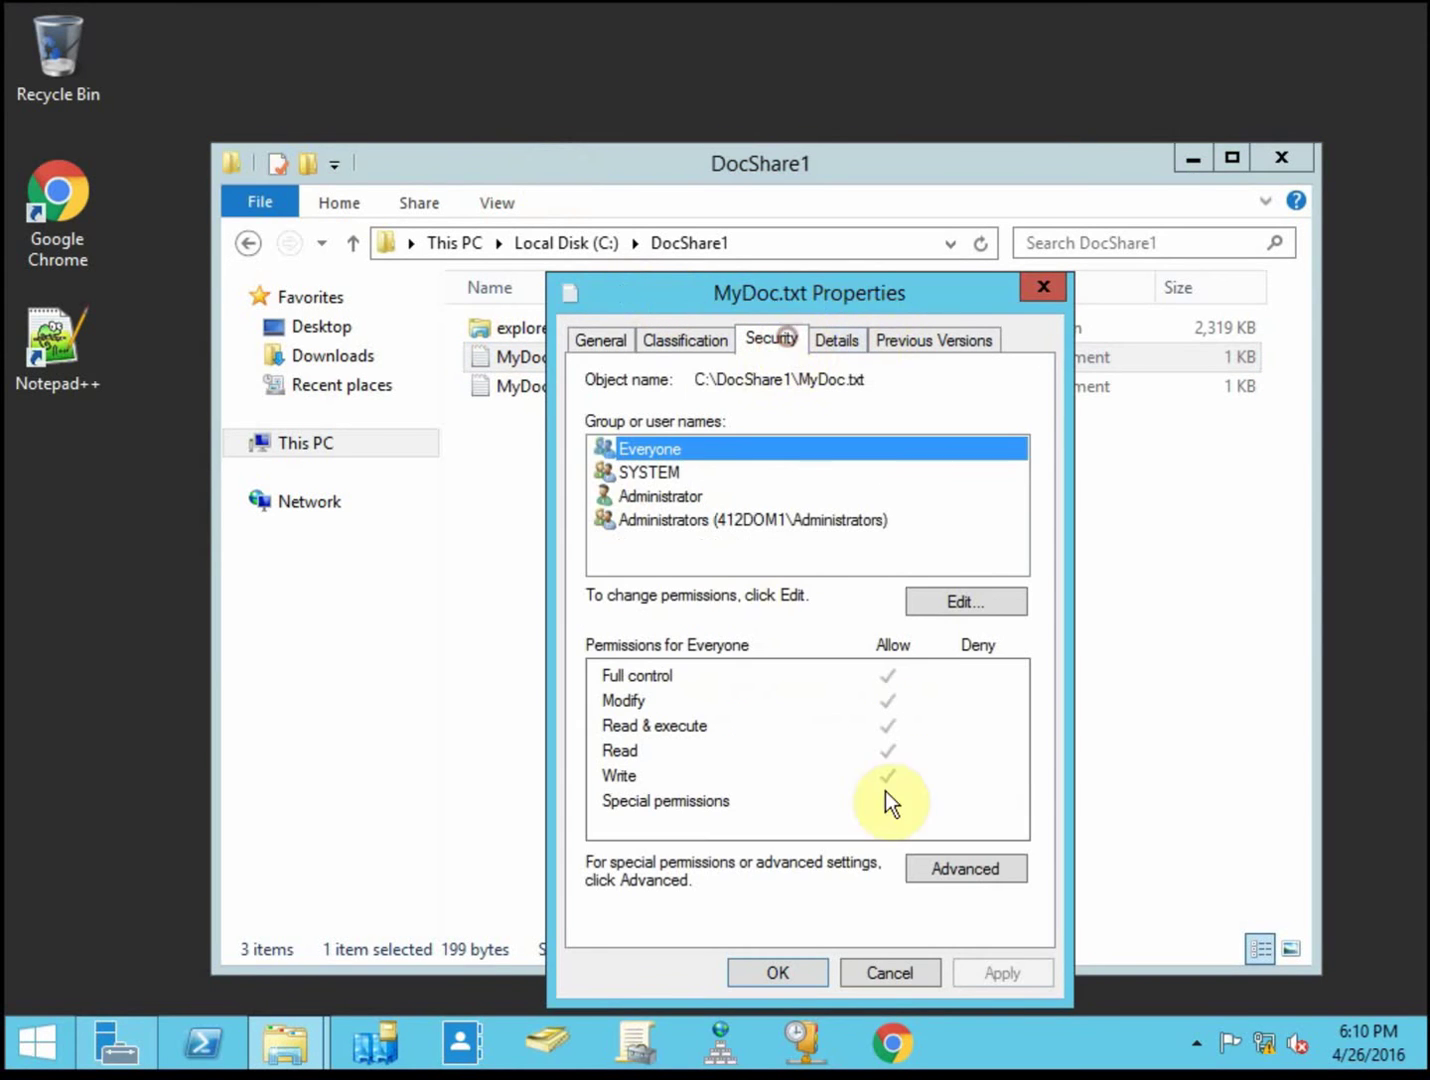
click(981, 867)
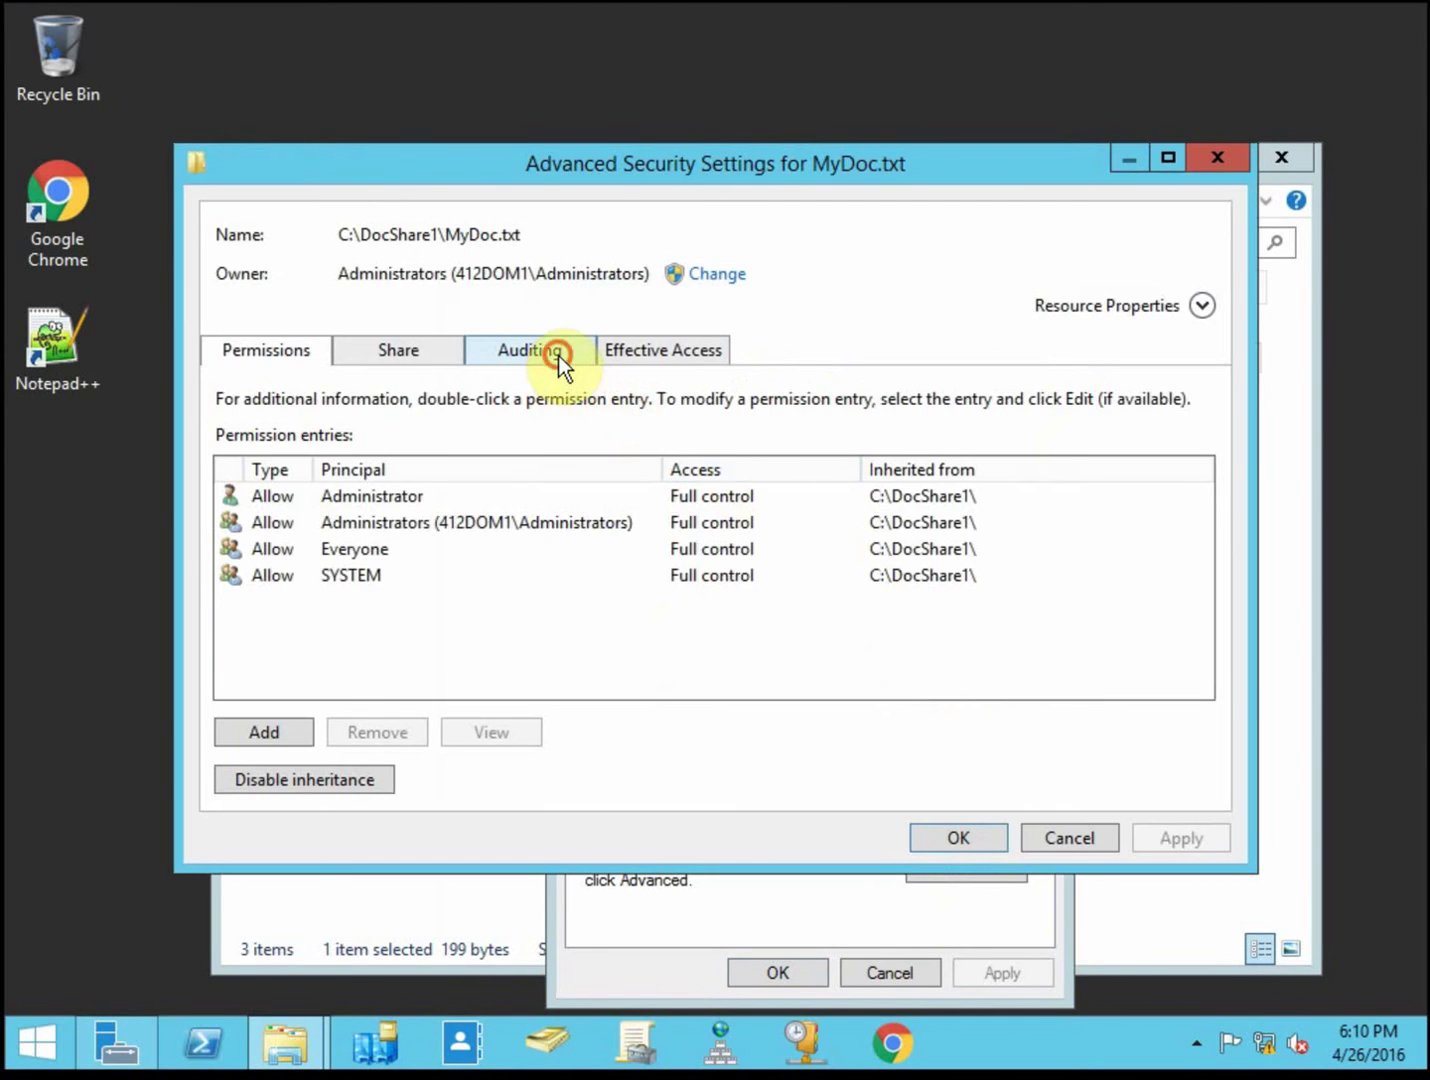
click(558, 356)
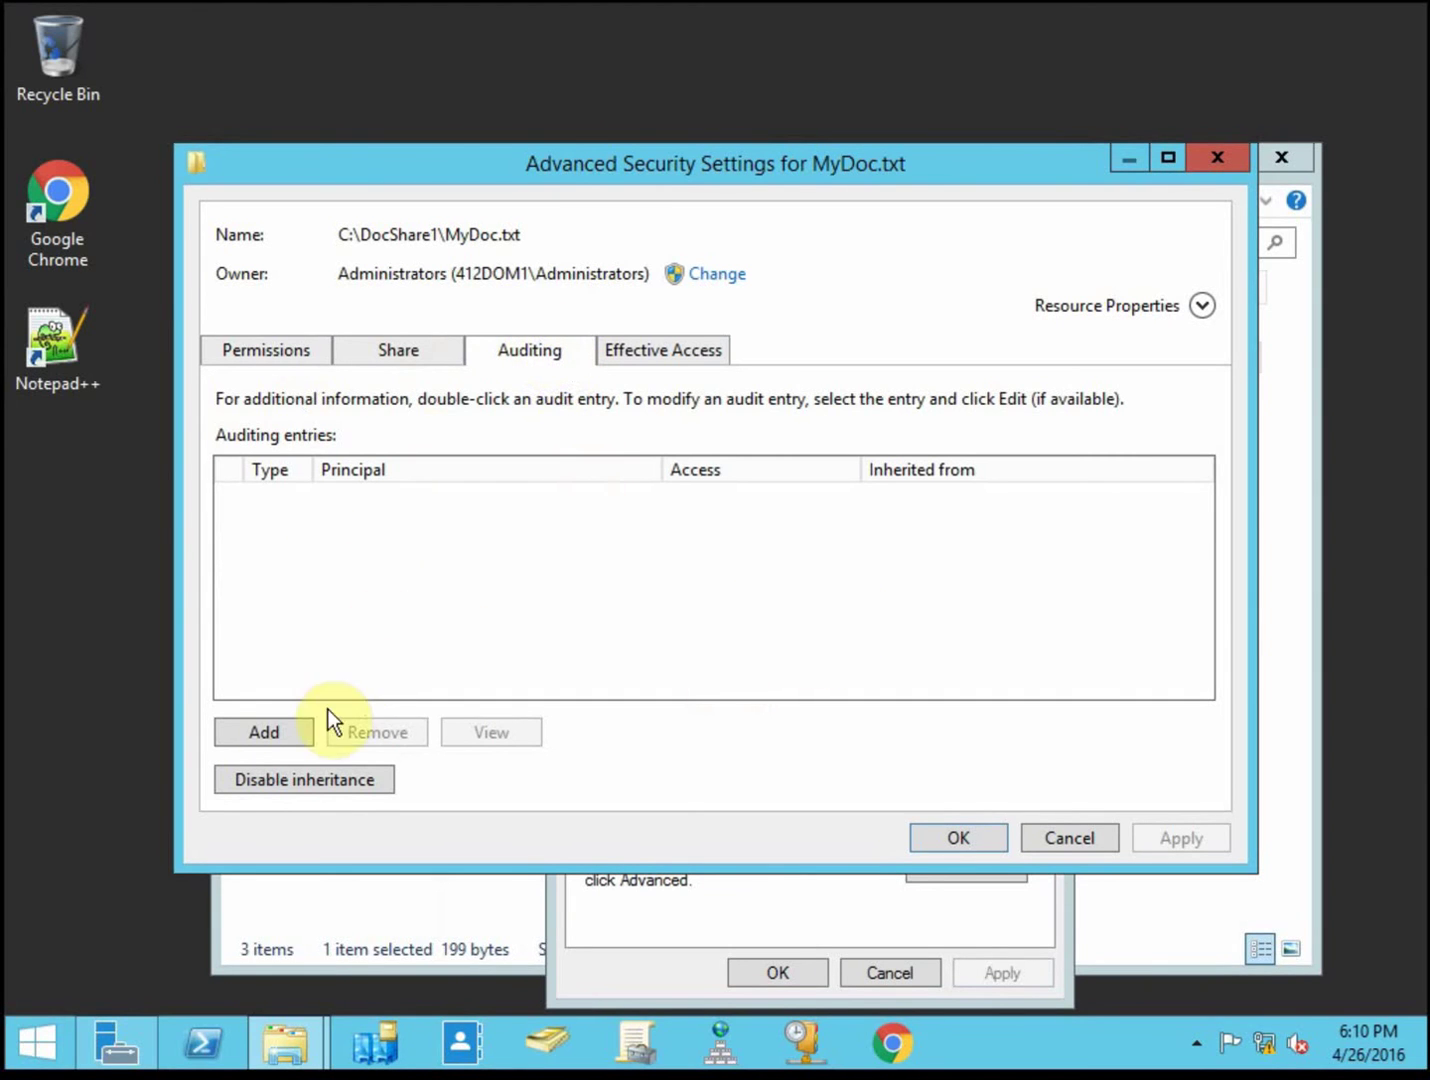
Step: Start a new auditing entry with Everyone as the principal
click(298, 731)
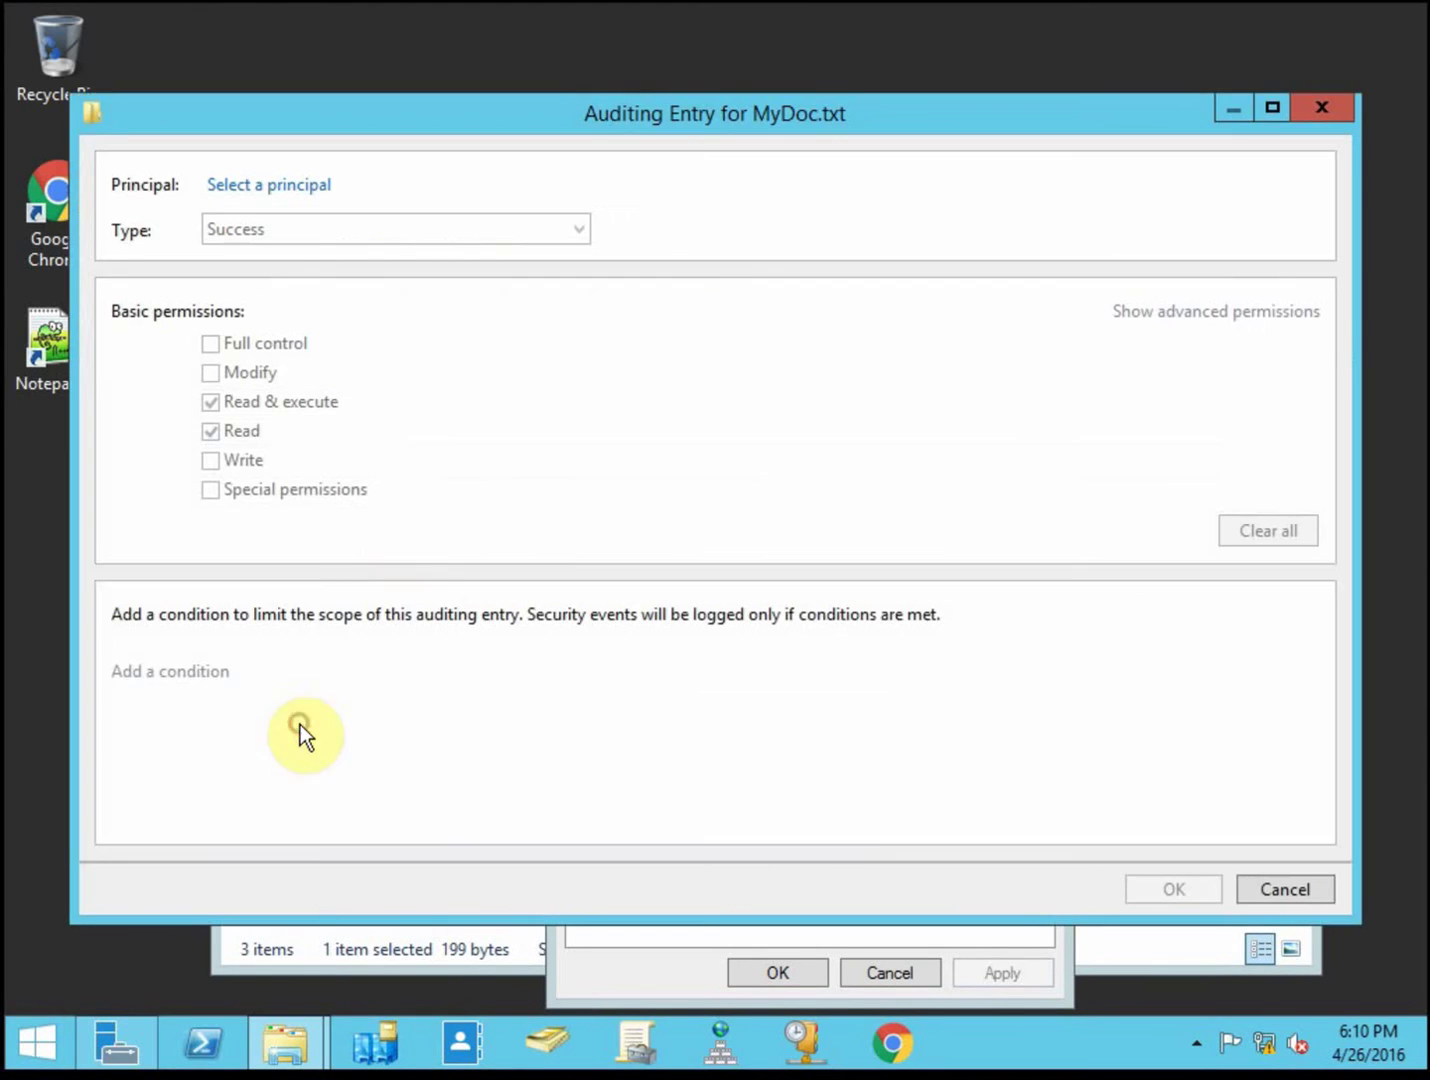
click(305, 185)
text(eve)
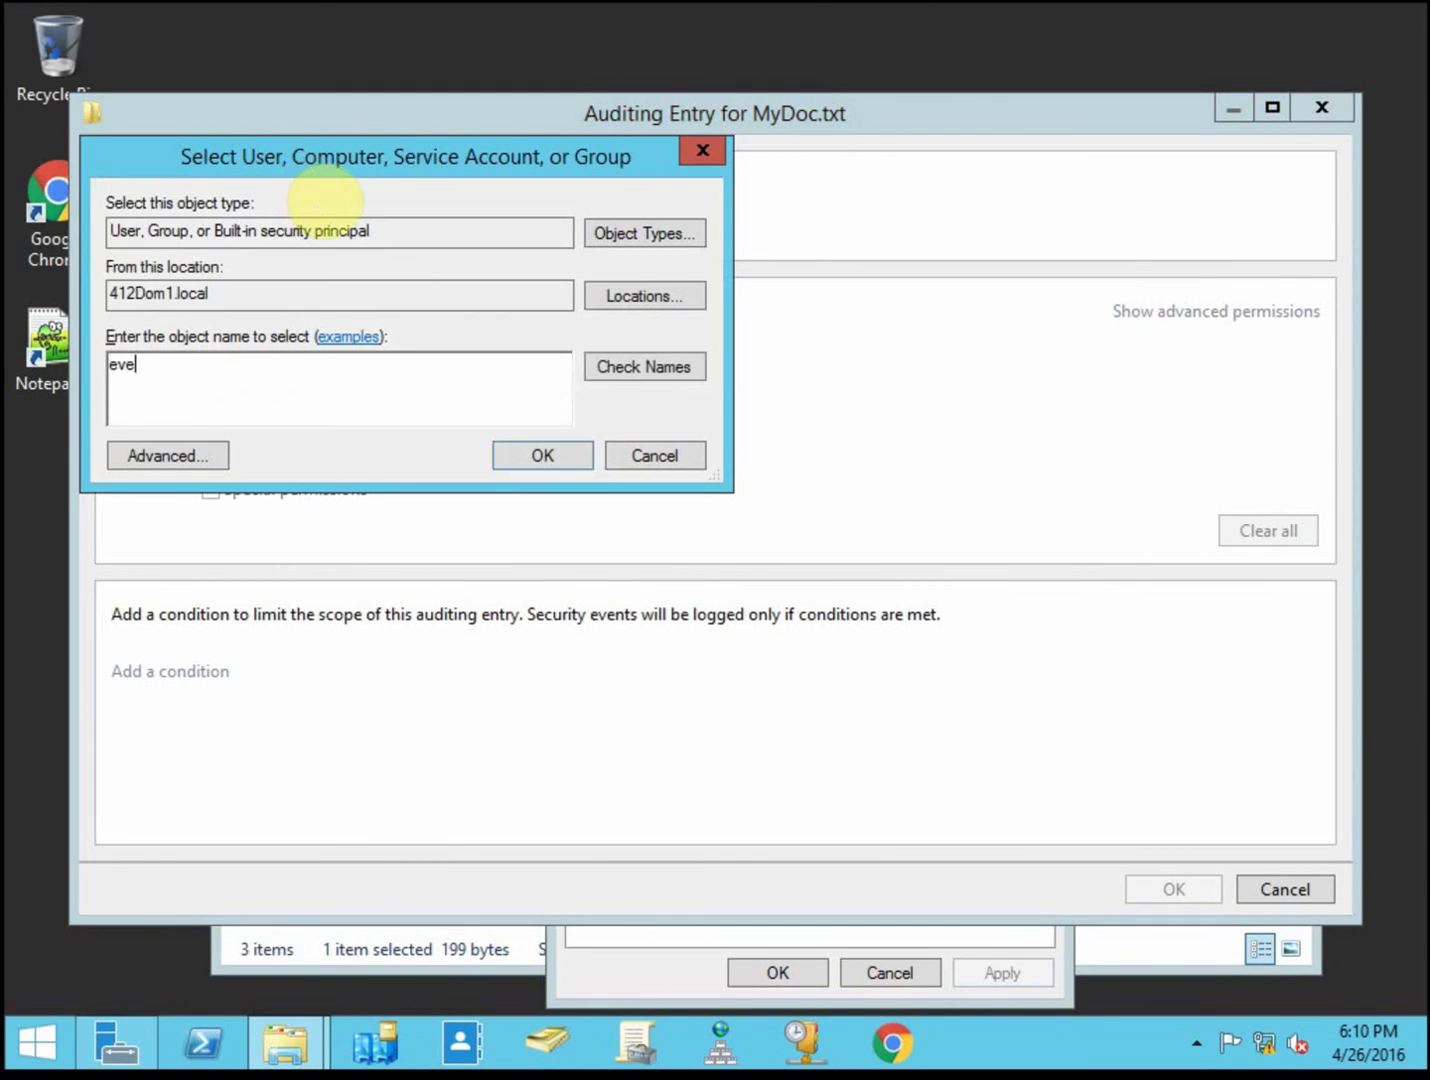
text(ryone)
click(642, 375)
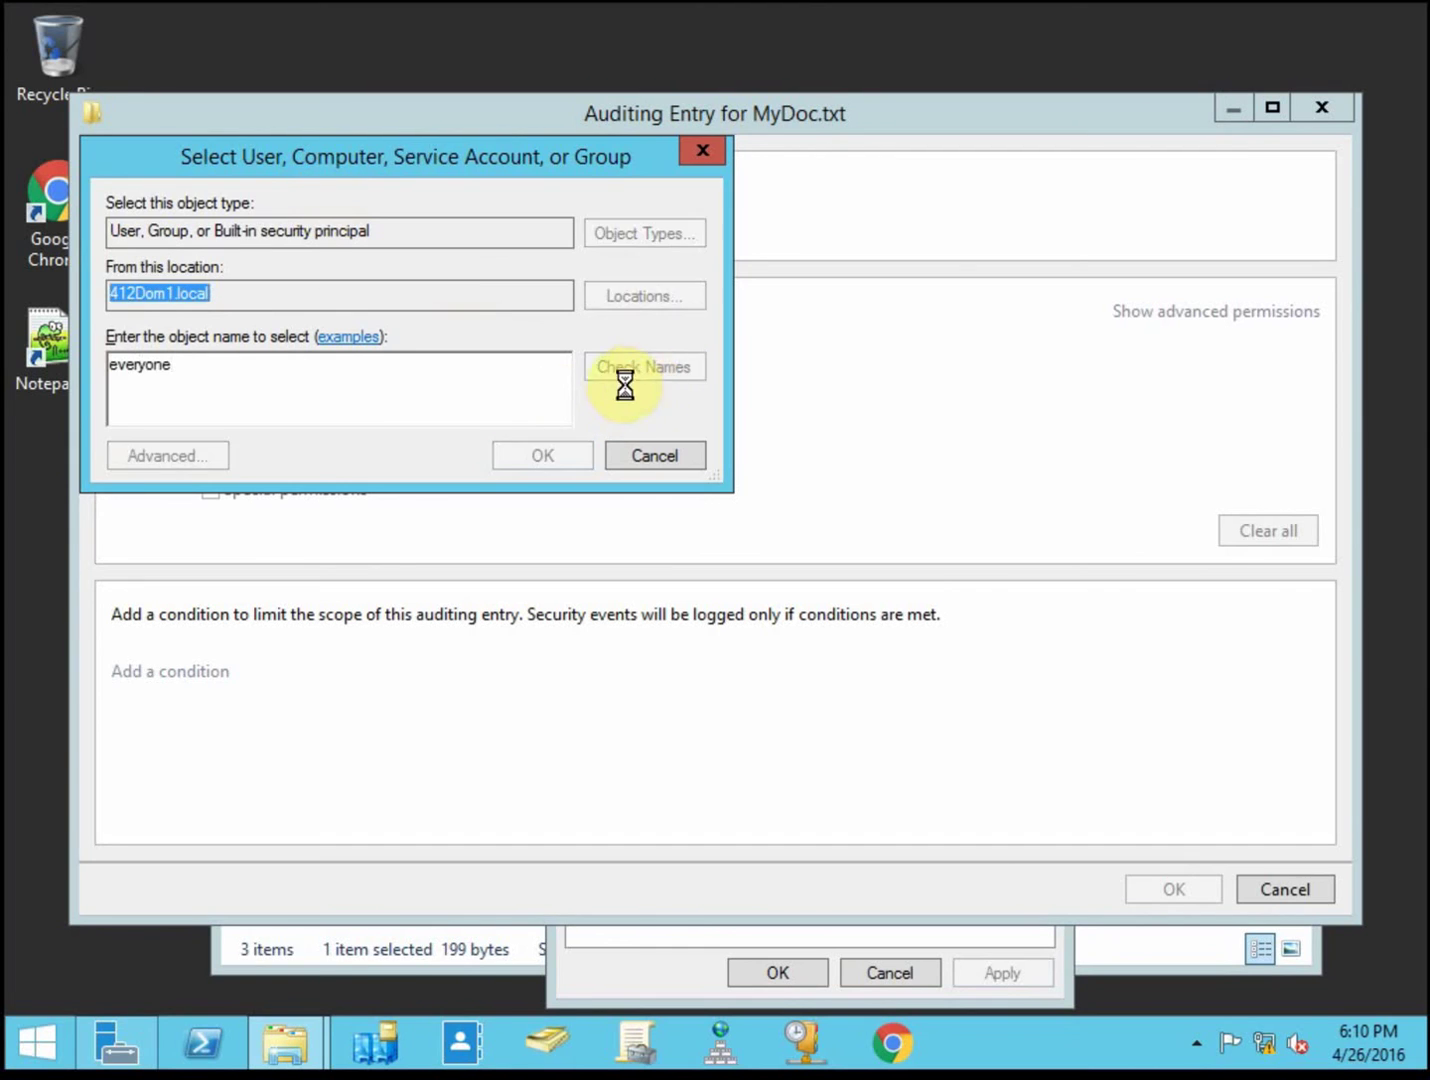
click(549, 454)
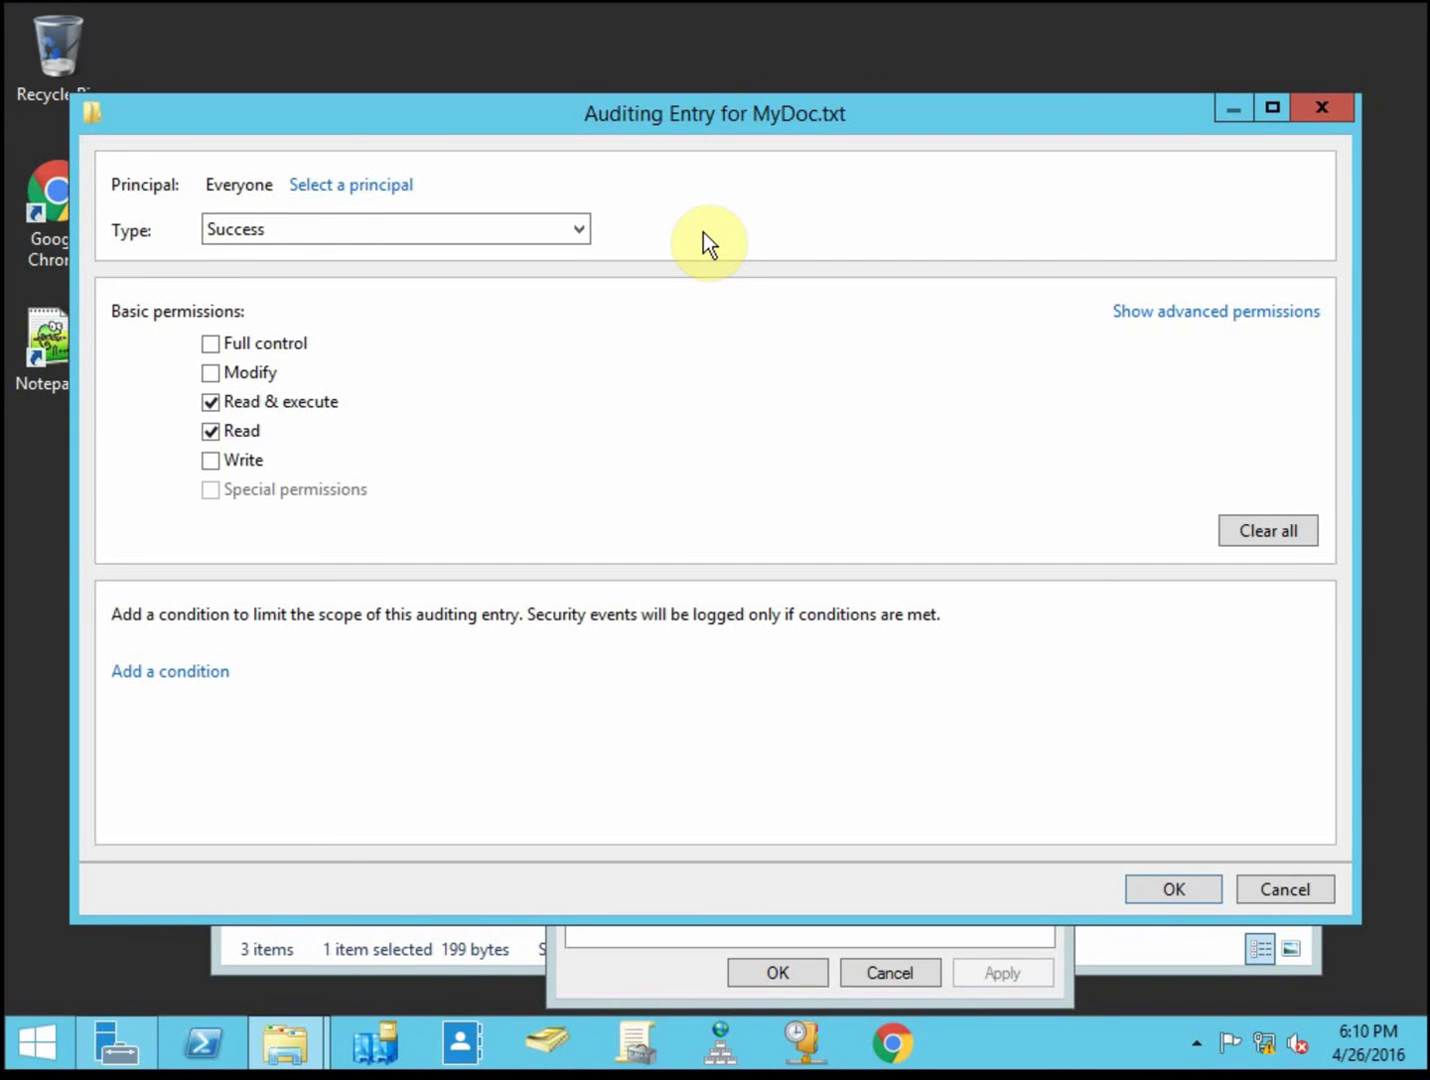
Step: Set the audit type to All and audit only Read, not Read & execute
click(329, 231)
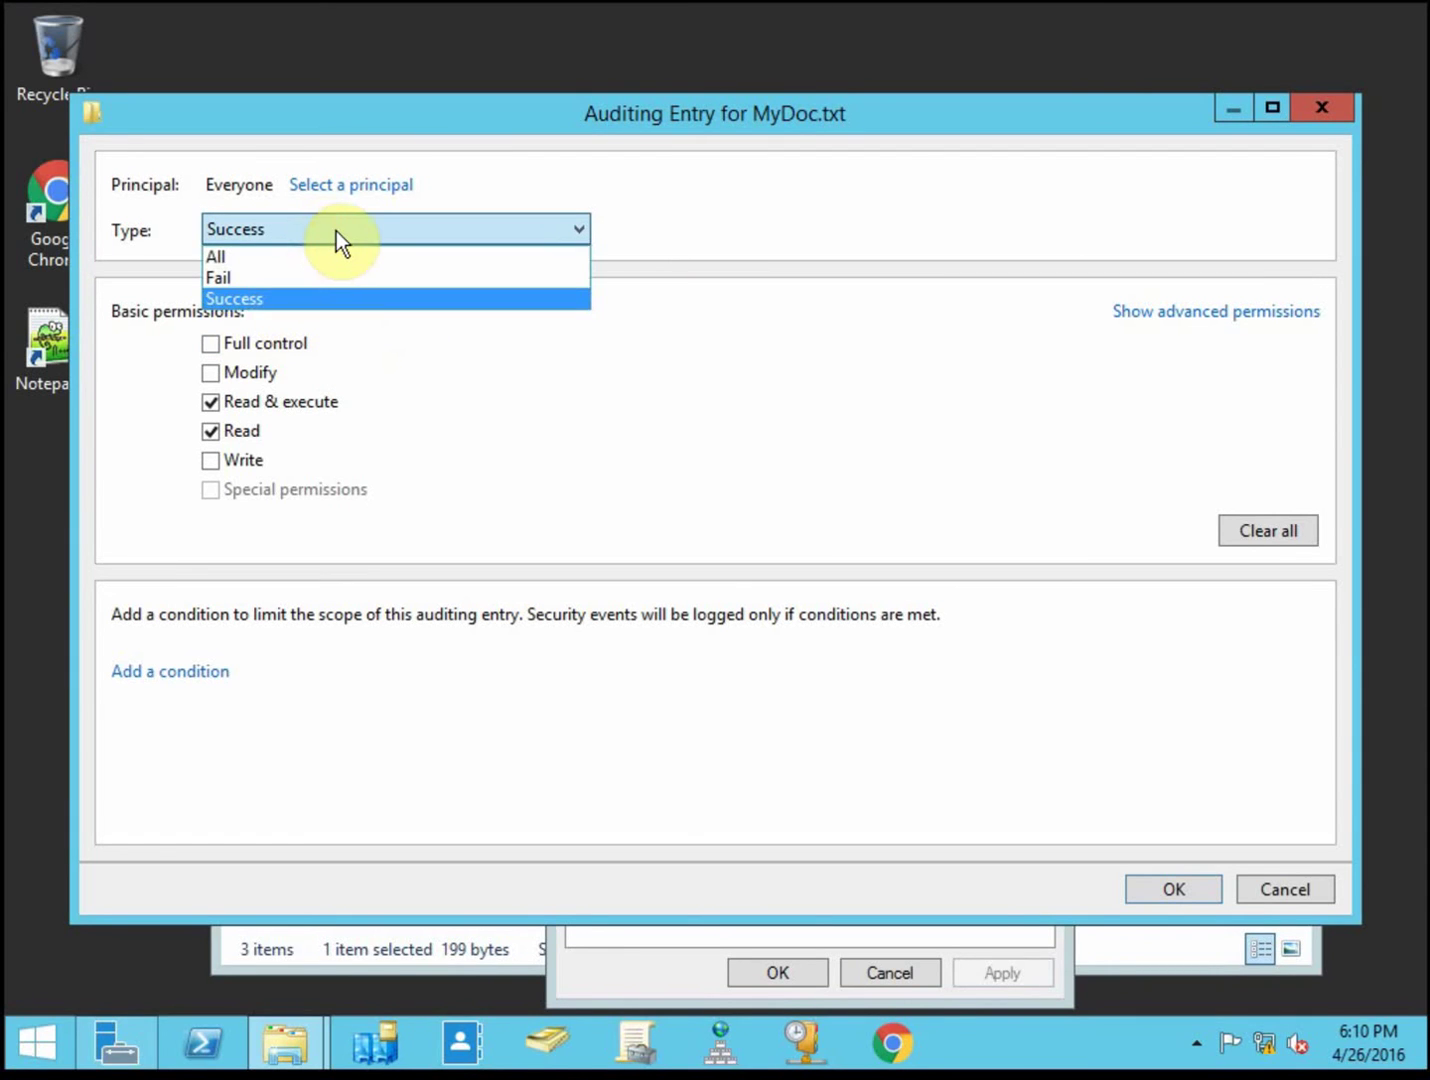
click(338, 258)
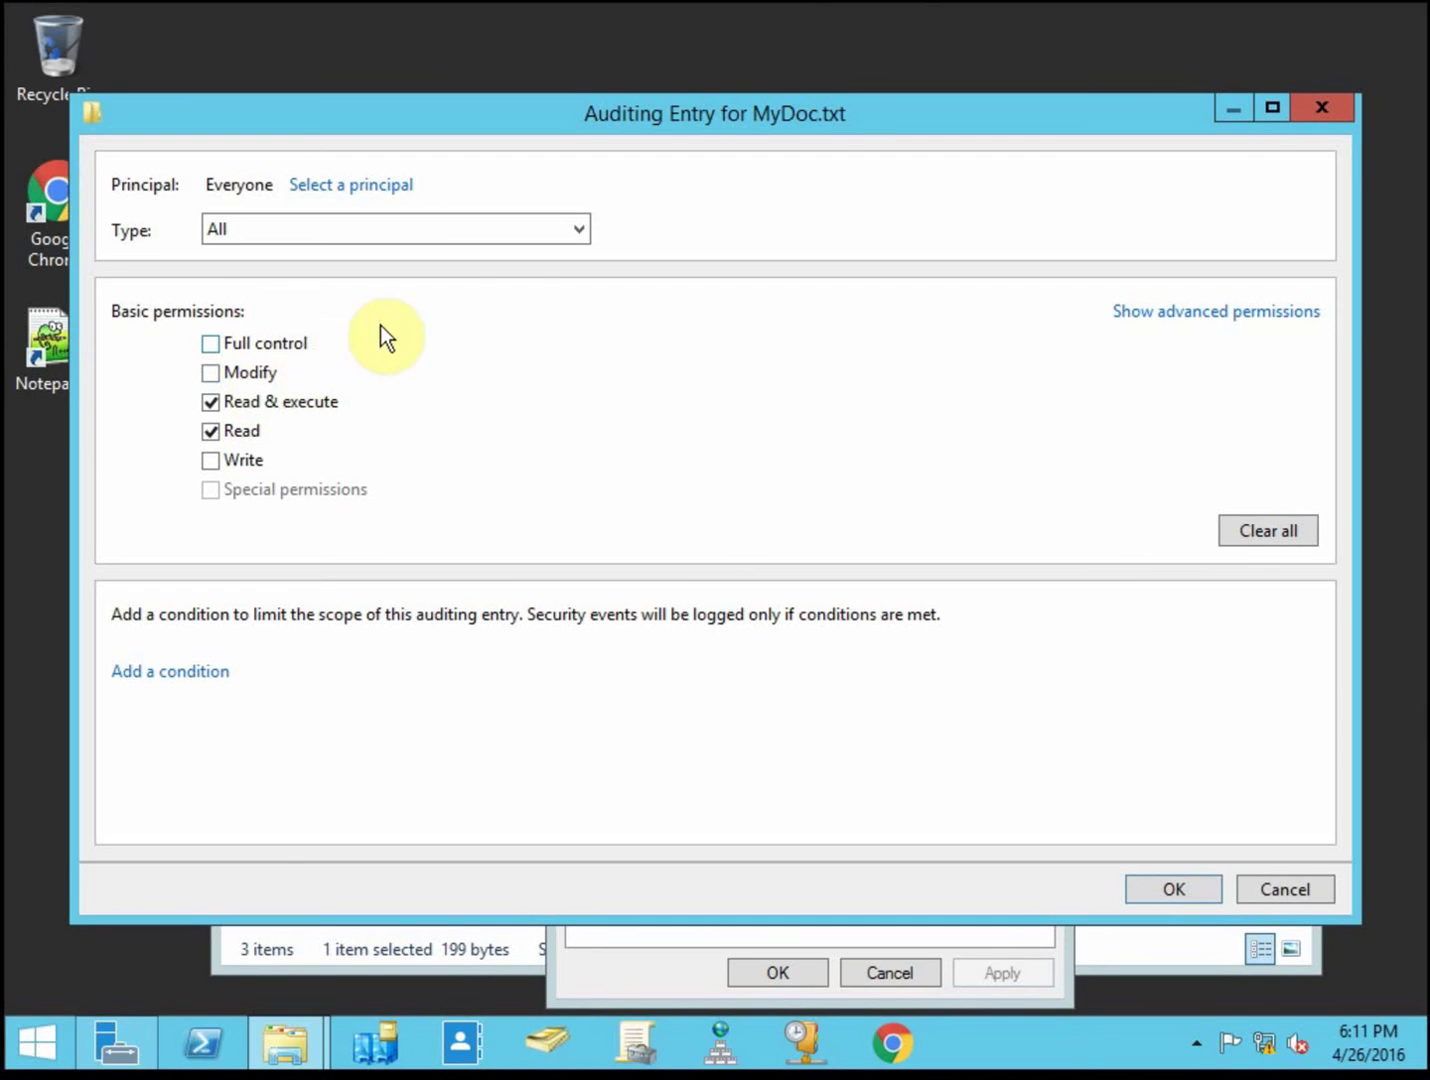
click(568, 233)
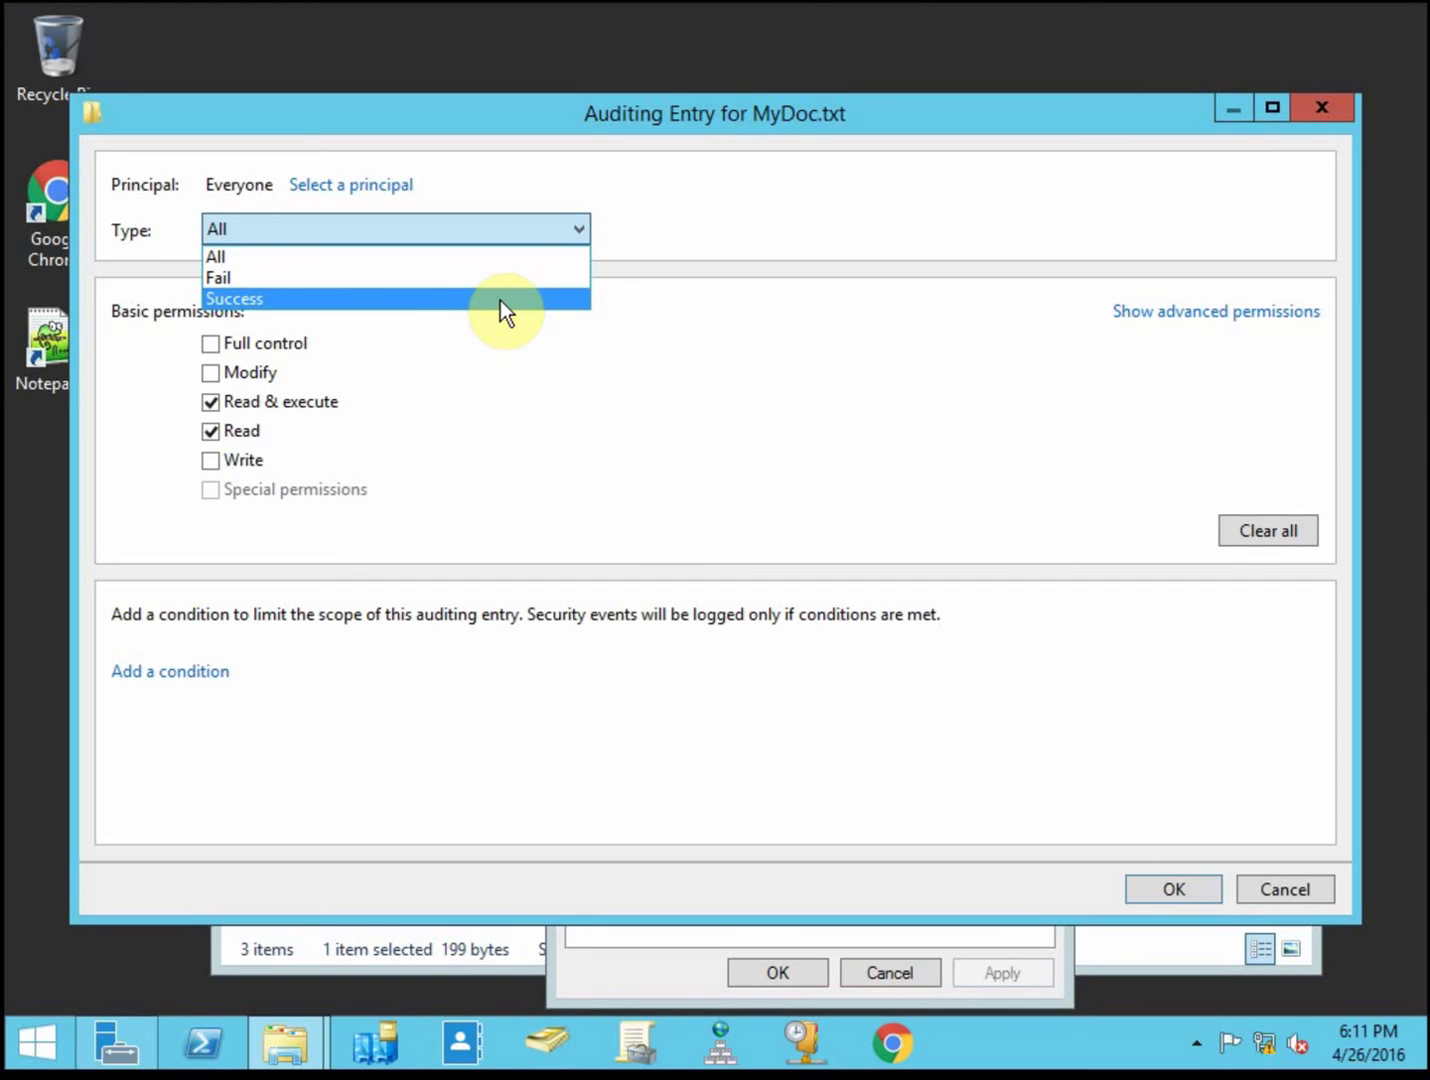
click(727, 263)
click(303, 401)
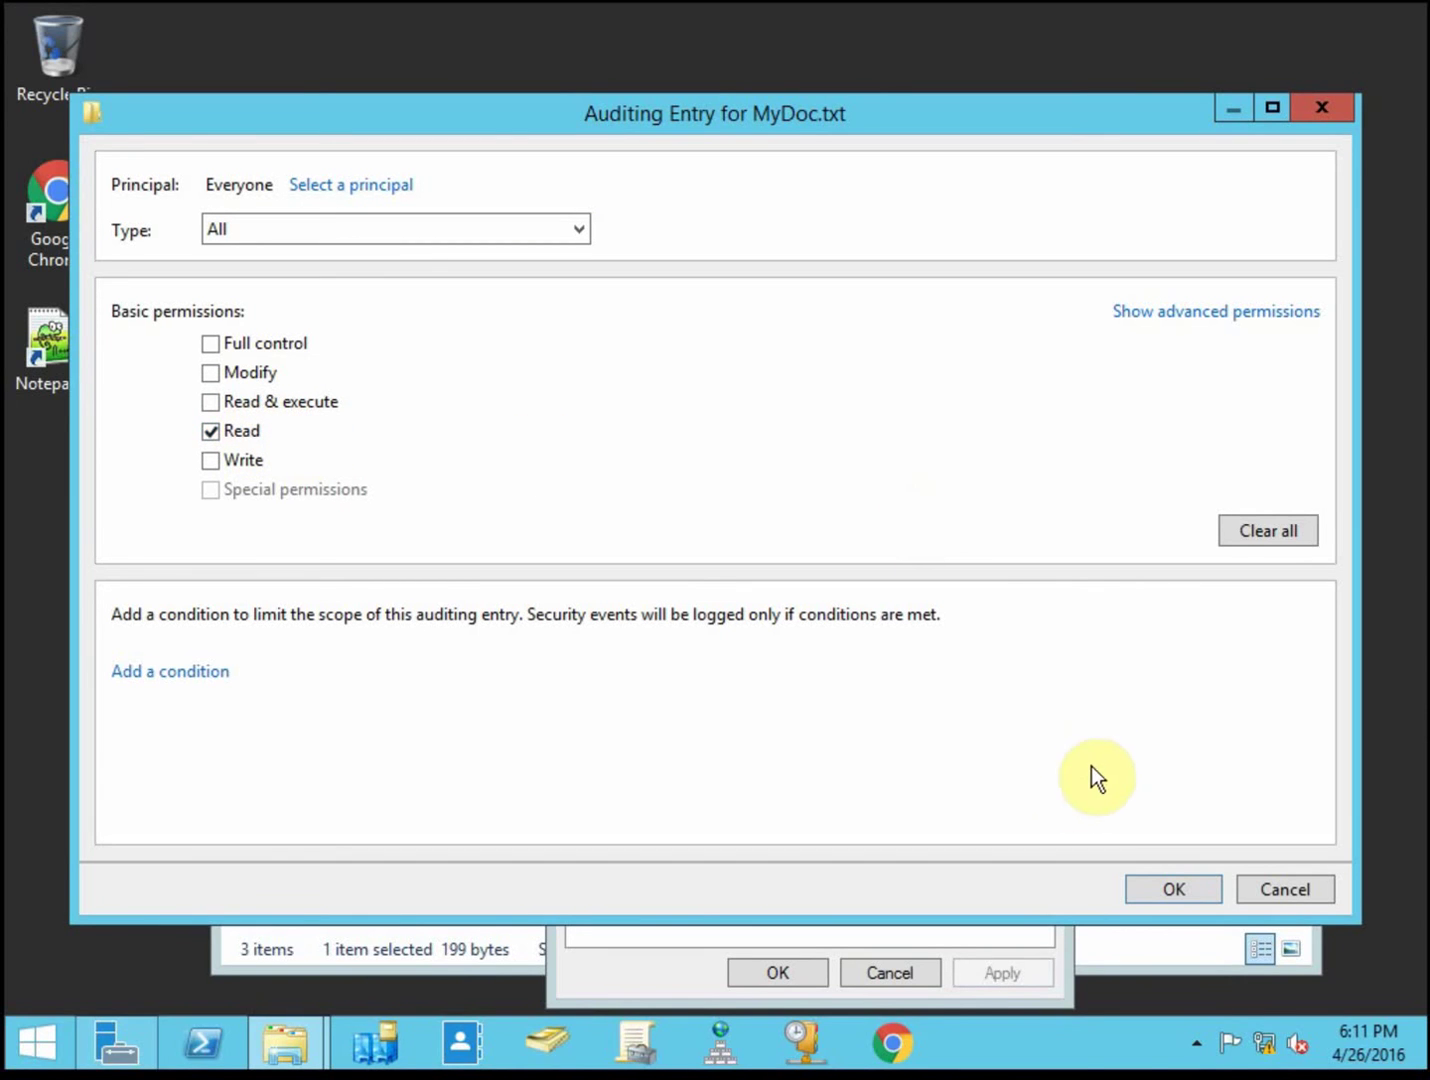
Step: Add the condition Resource Confidentiality Equals High, then save and apply the audit entry
click(200, 671)
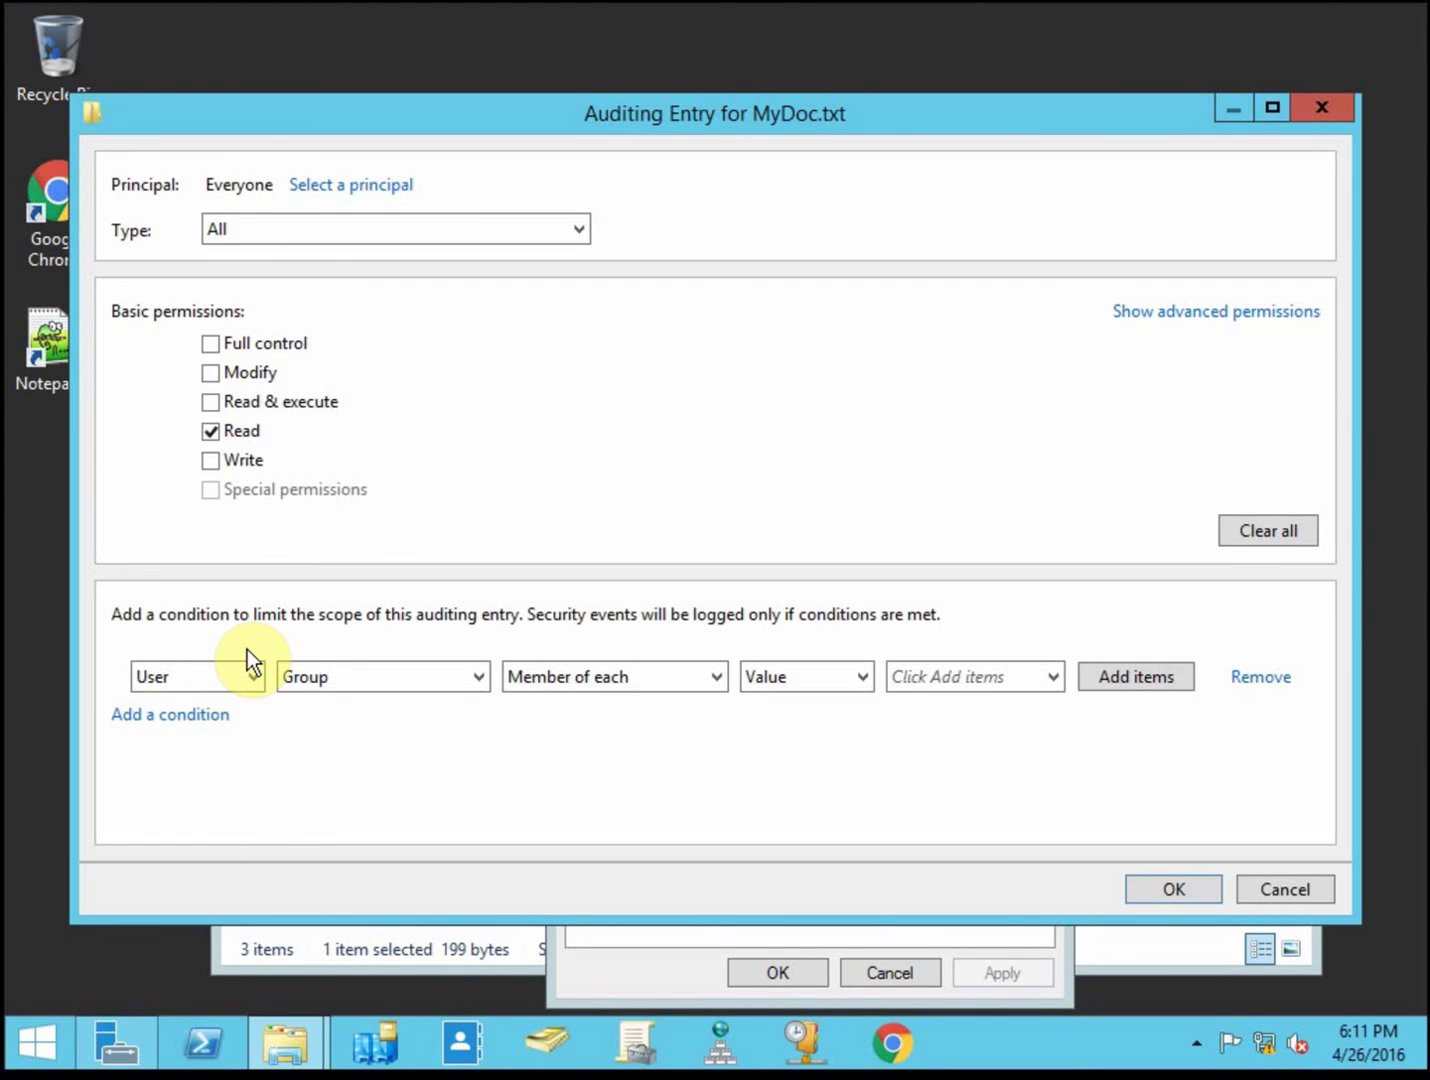
click(253, 677)
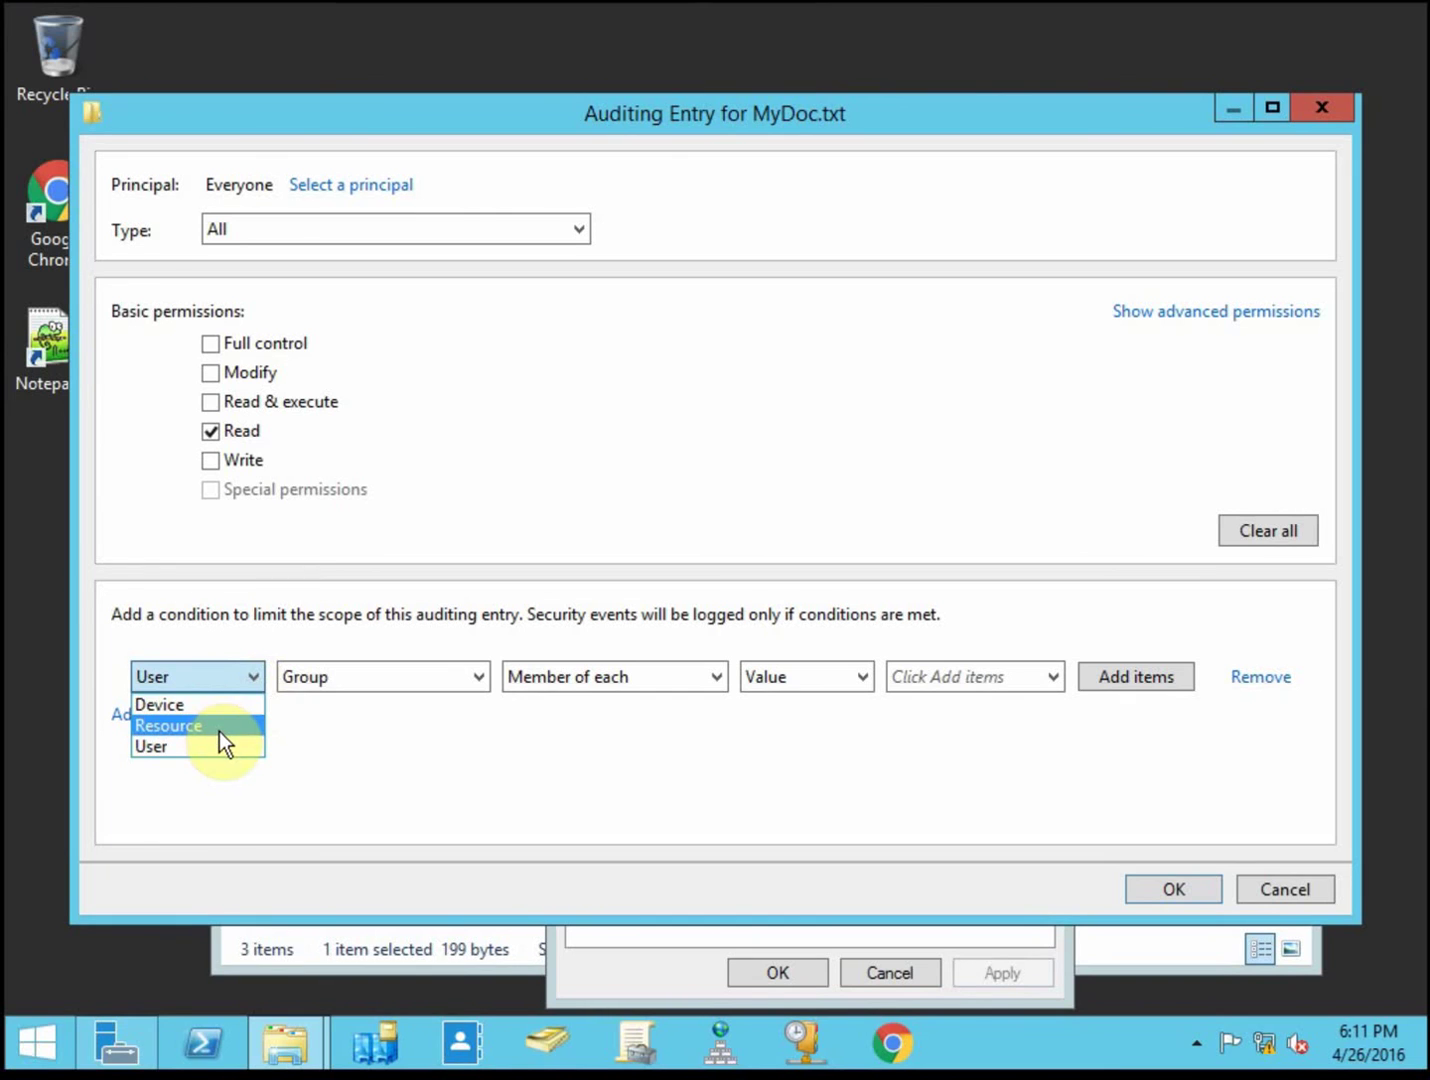
click(234, 725)
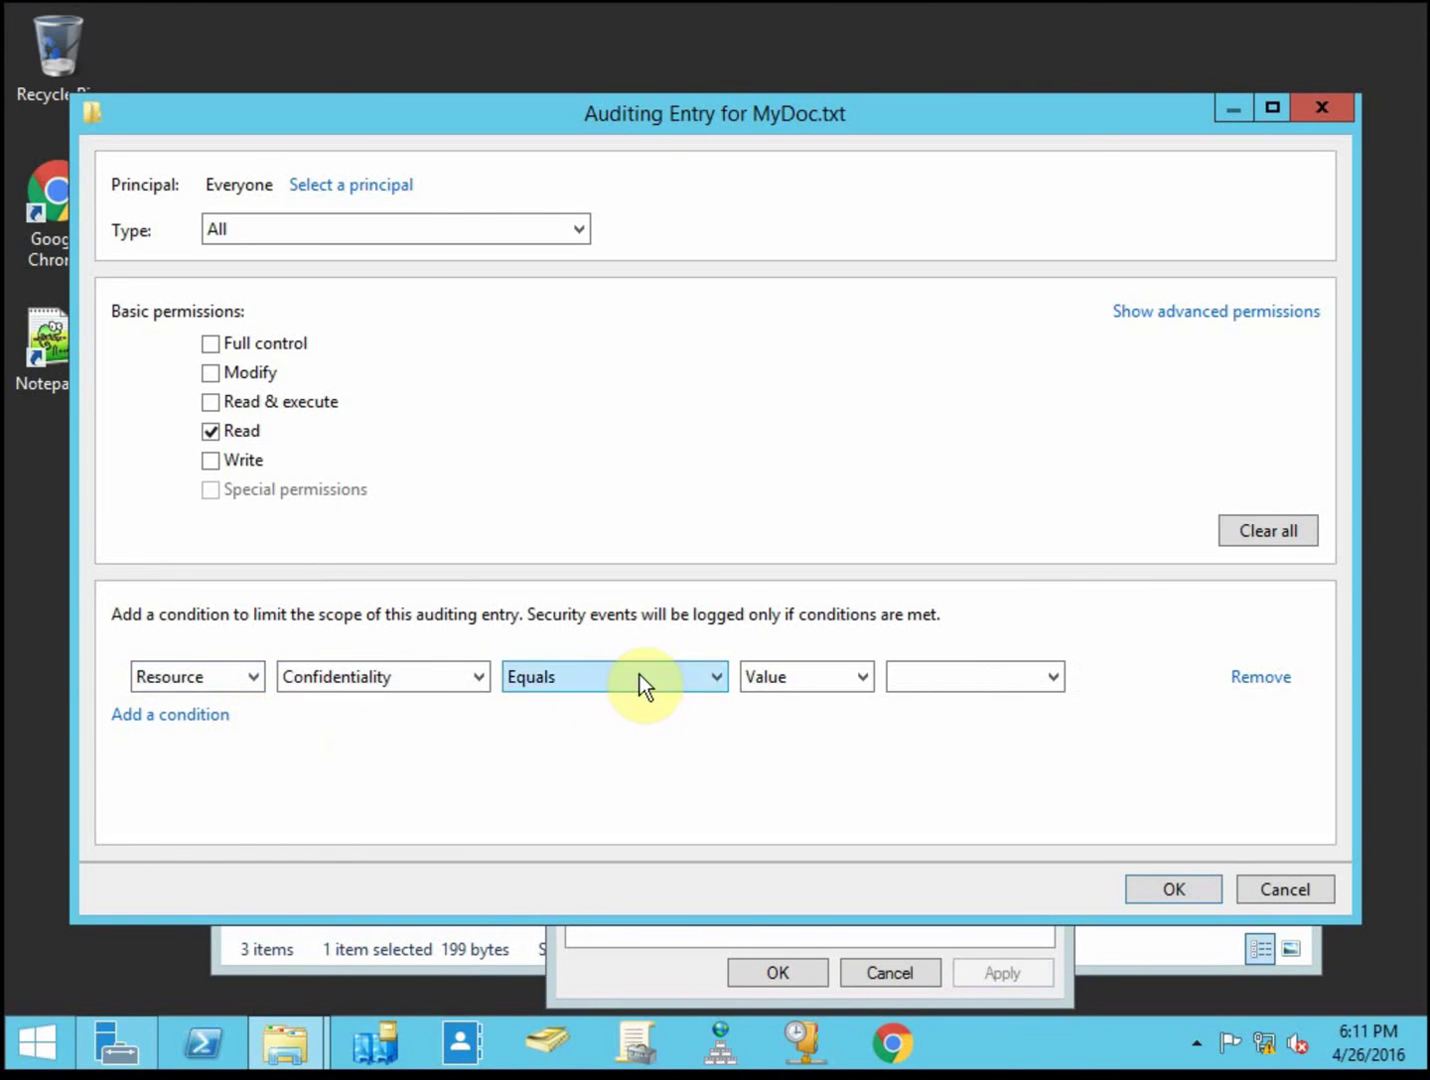
click(1017, 677)
click(980, 724)
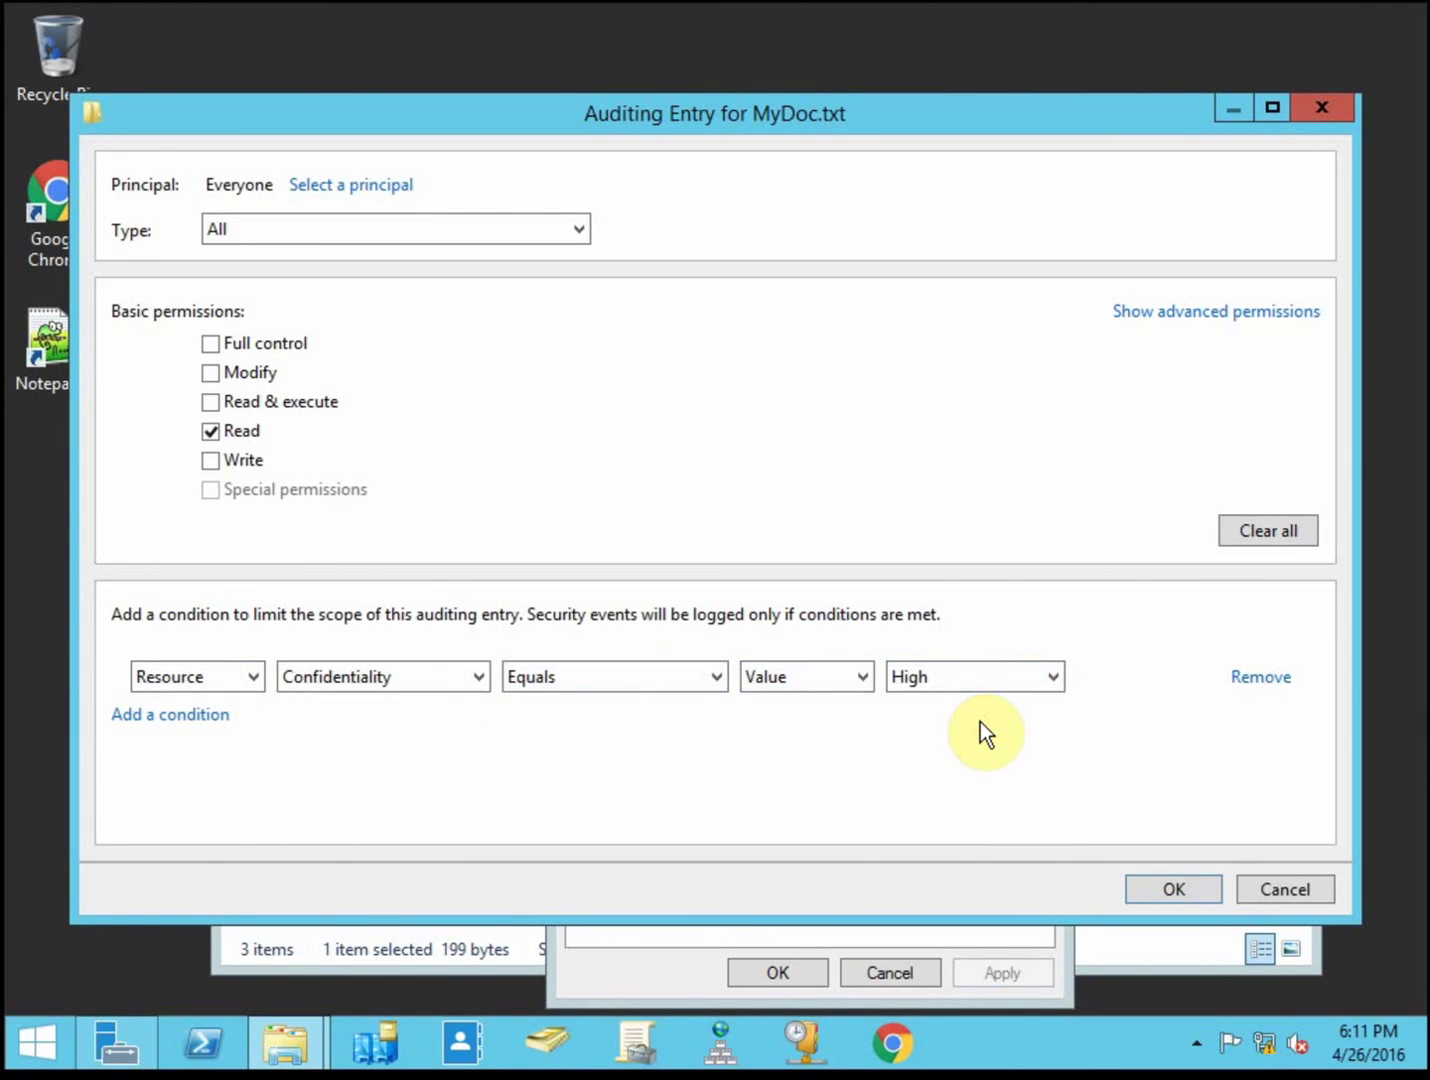
click(1166, 890)
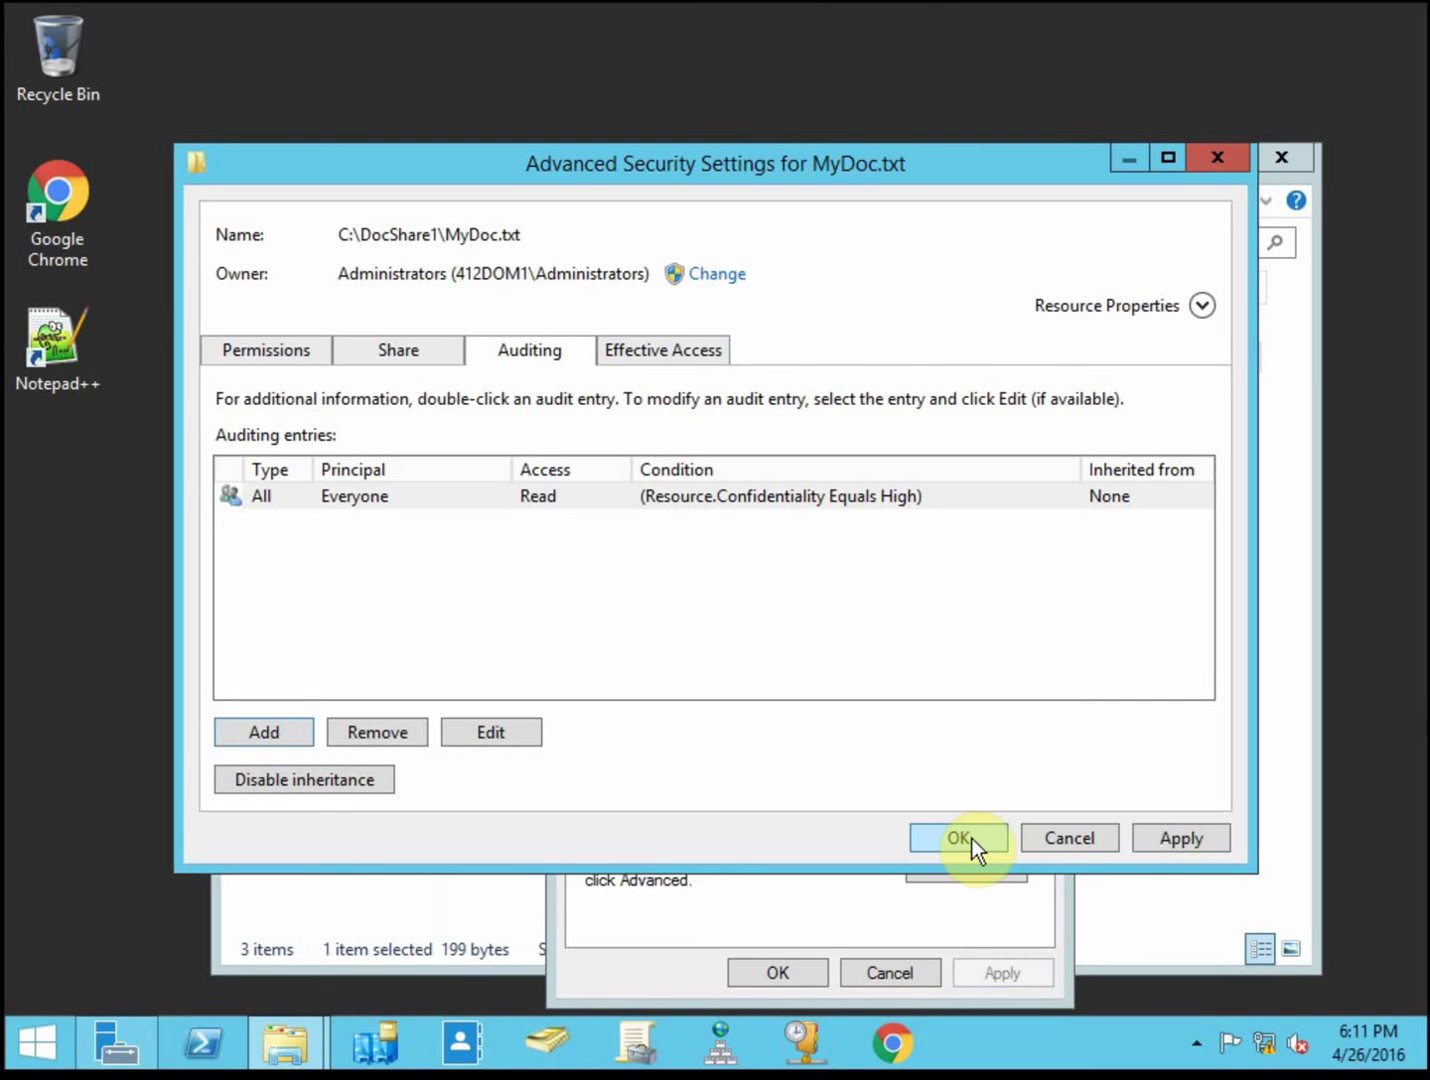
click(969, 838)
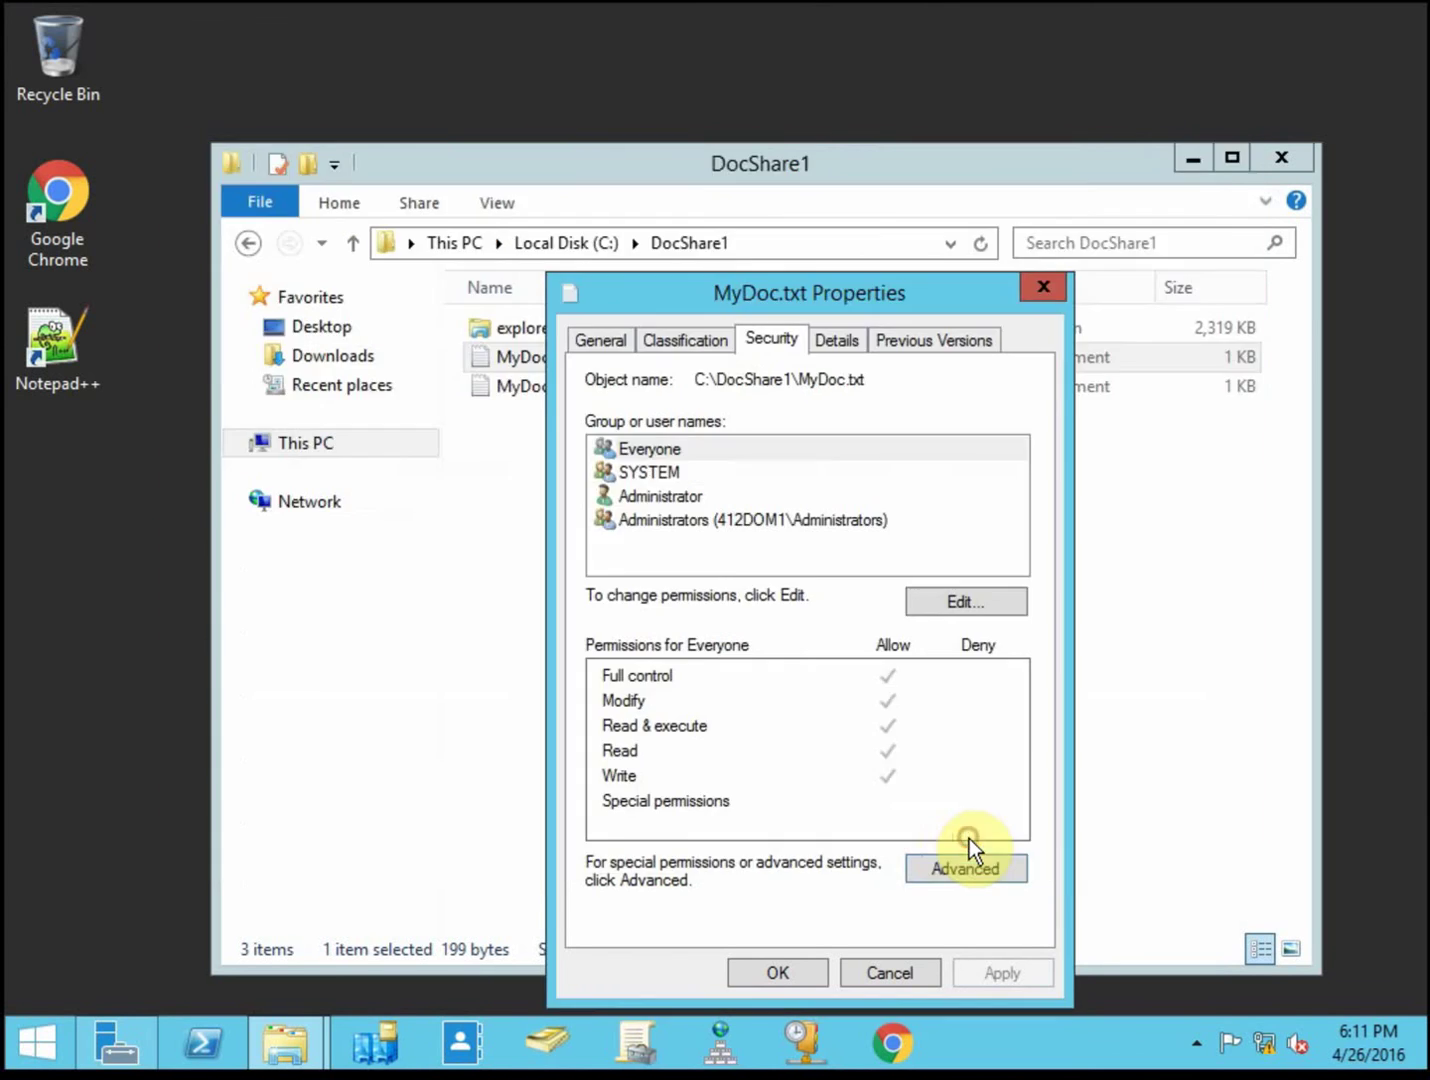
click(777, 967)
Step: Create a GPO named EnableAuditing linked to the Domain Controllers container
click(787, 816)
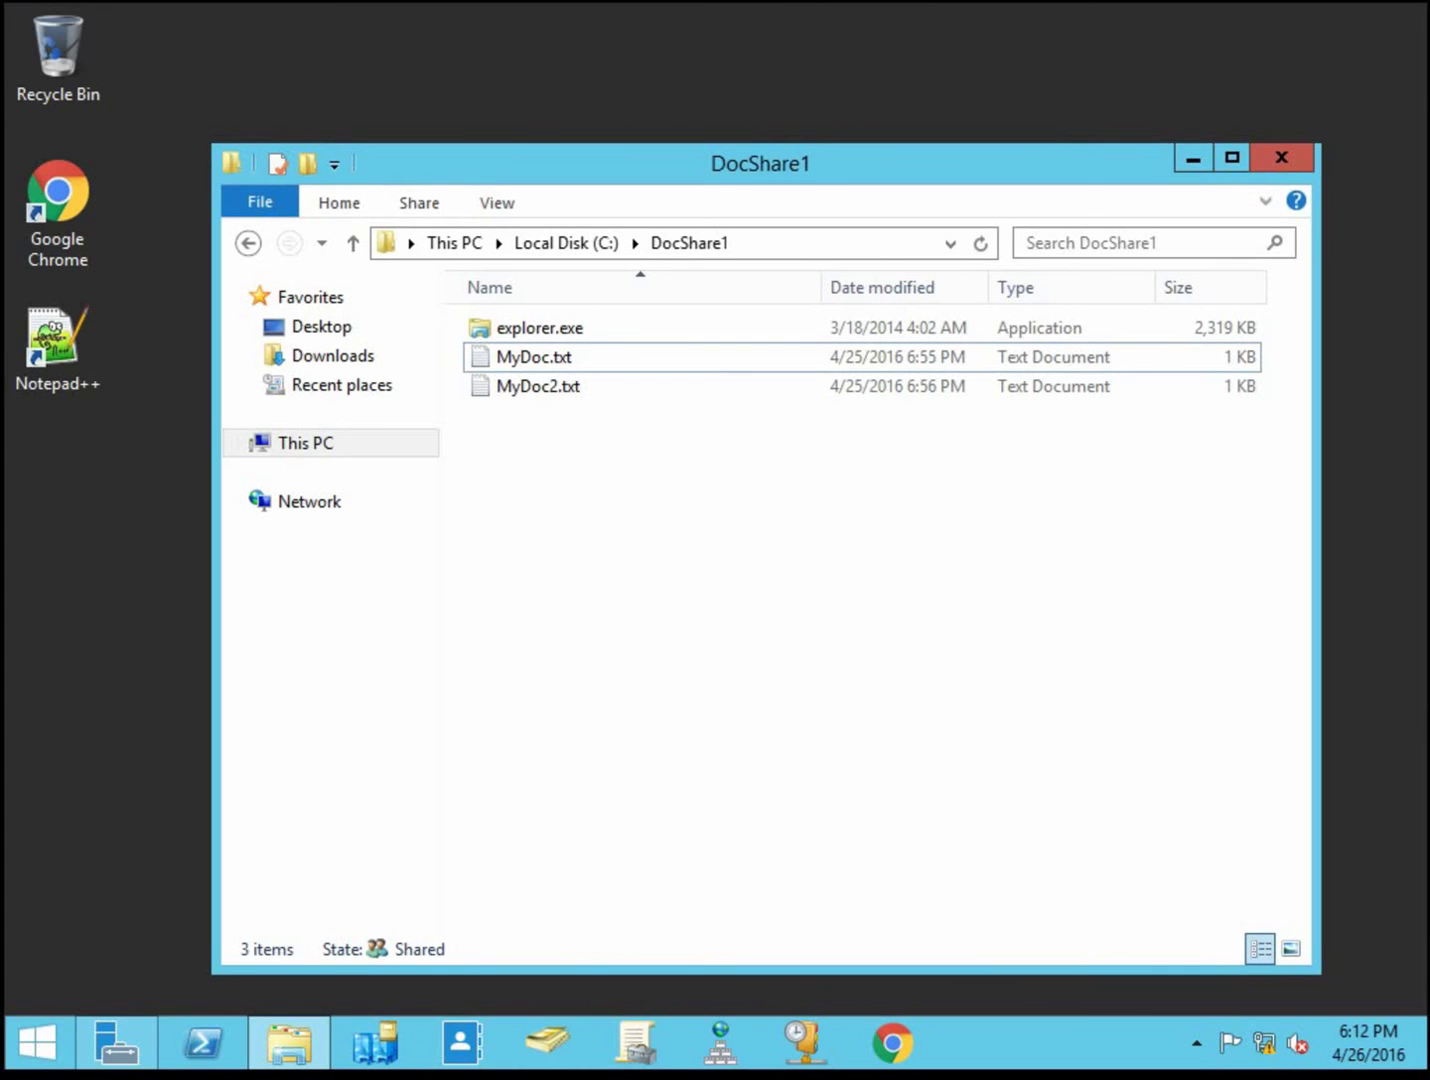
click(869, 840)
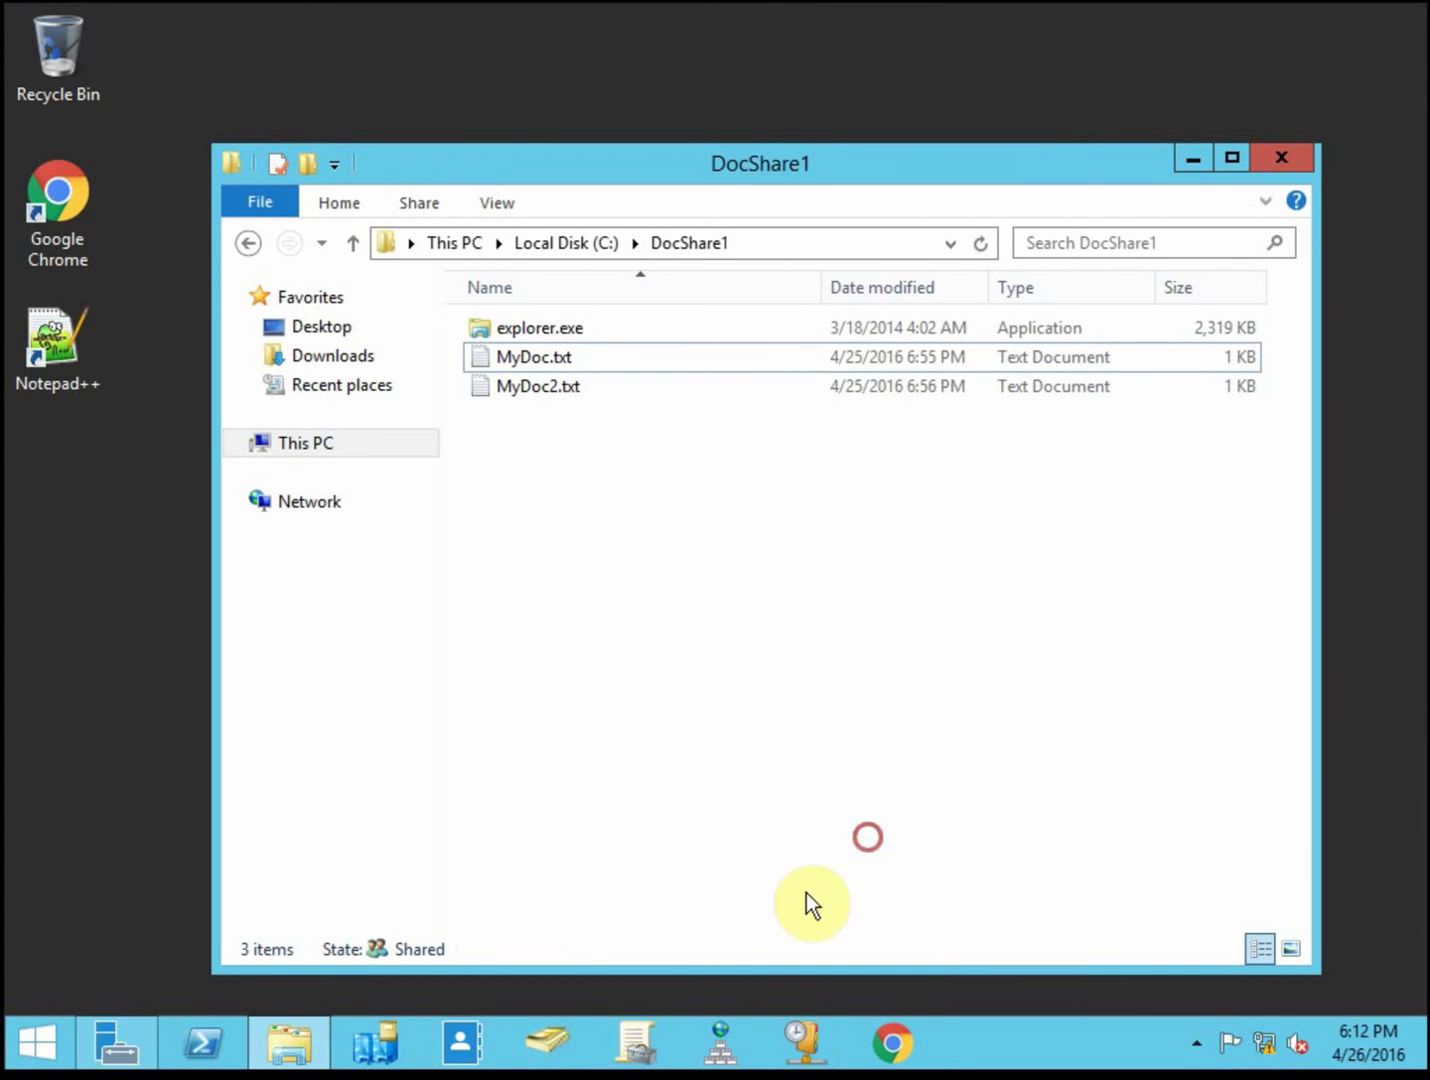
click(643, 1045)
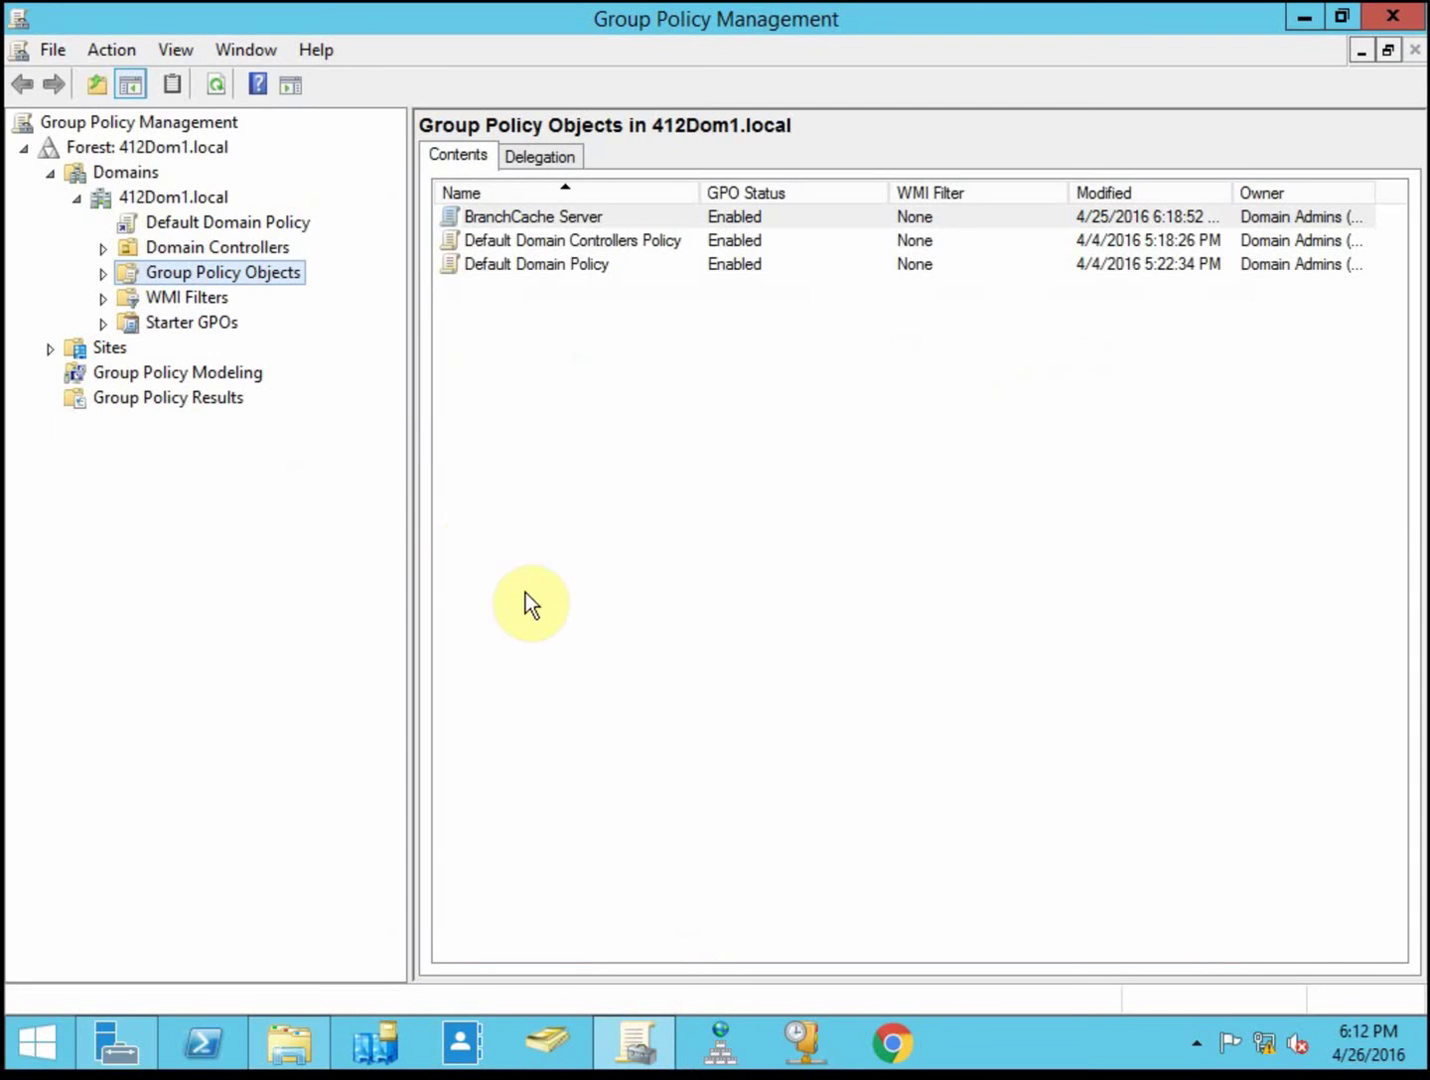
click(236, 250)
right_click(236, 247)
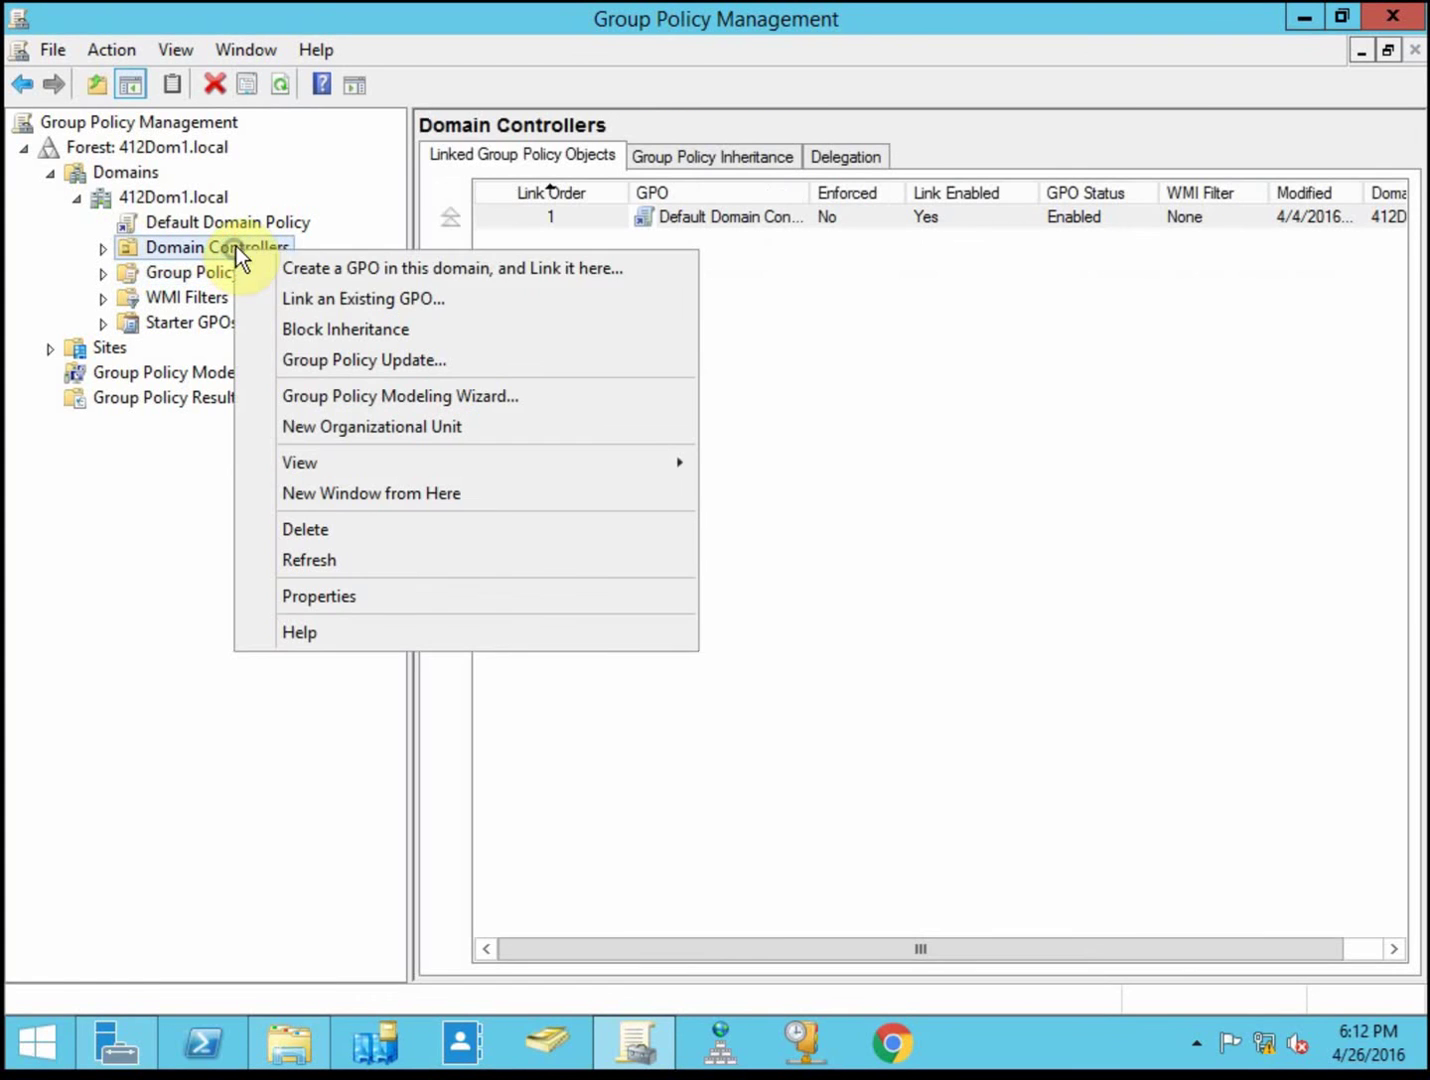
click(348, 267)
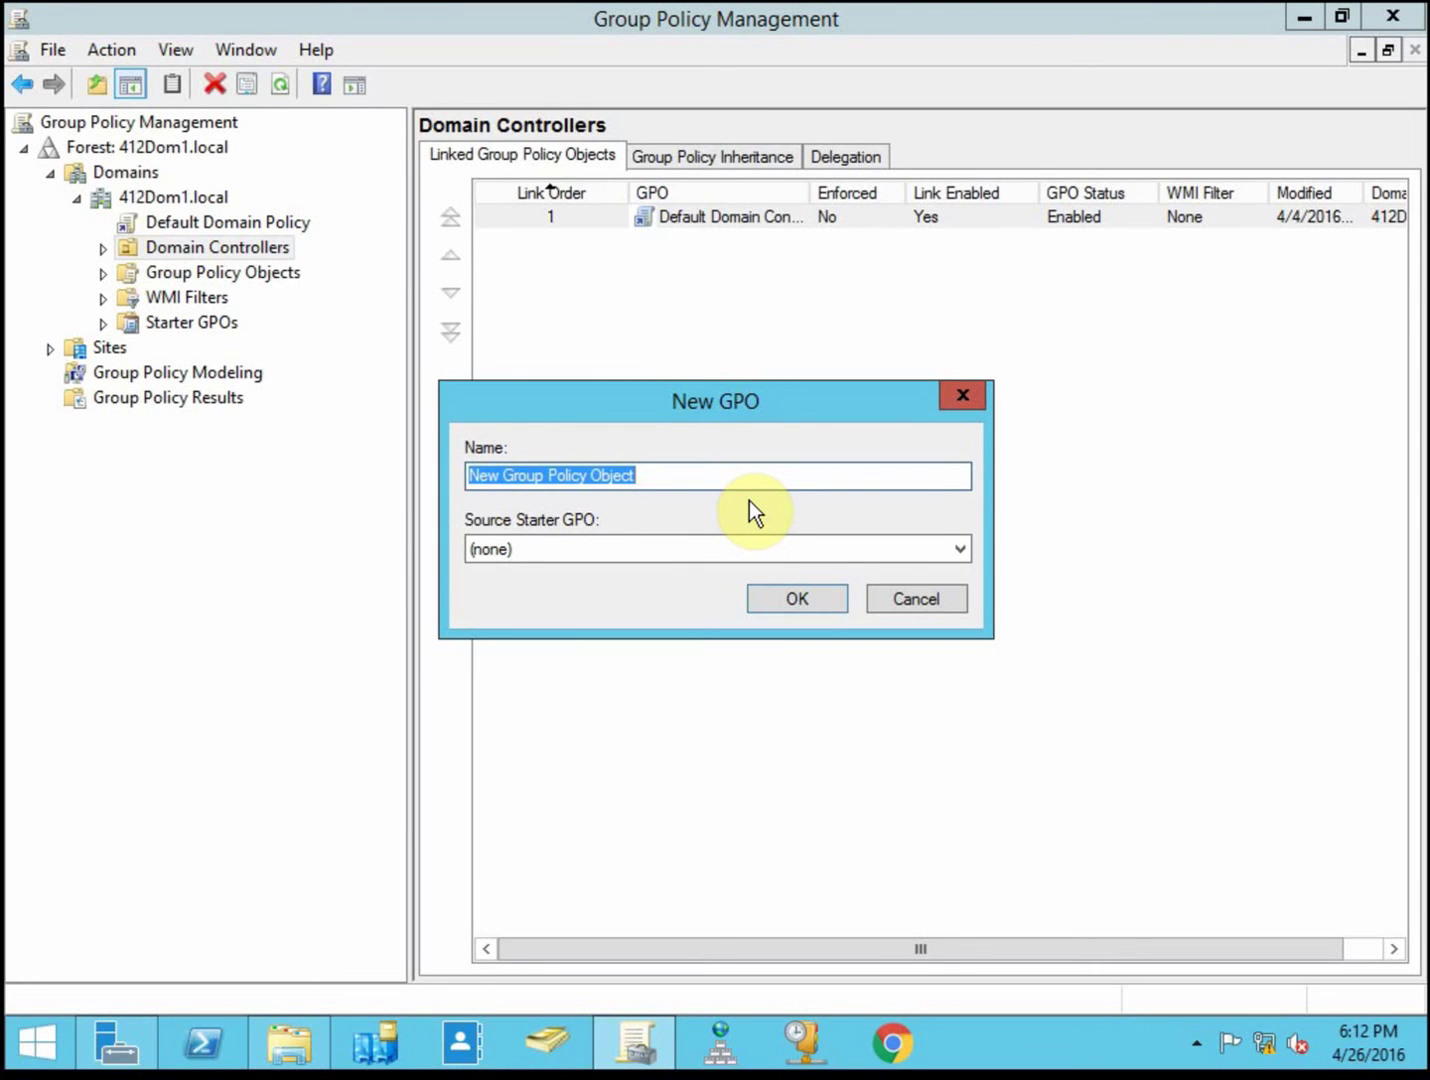
text(Enabli)
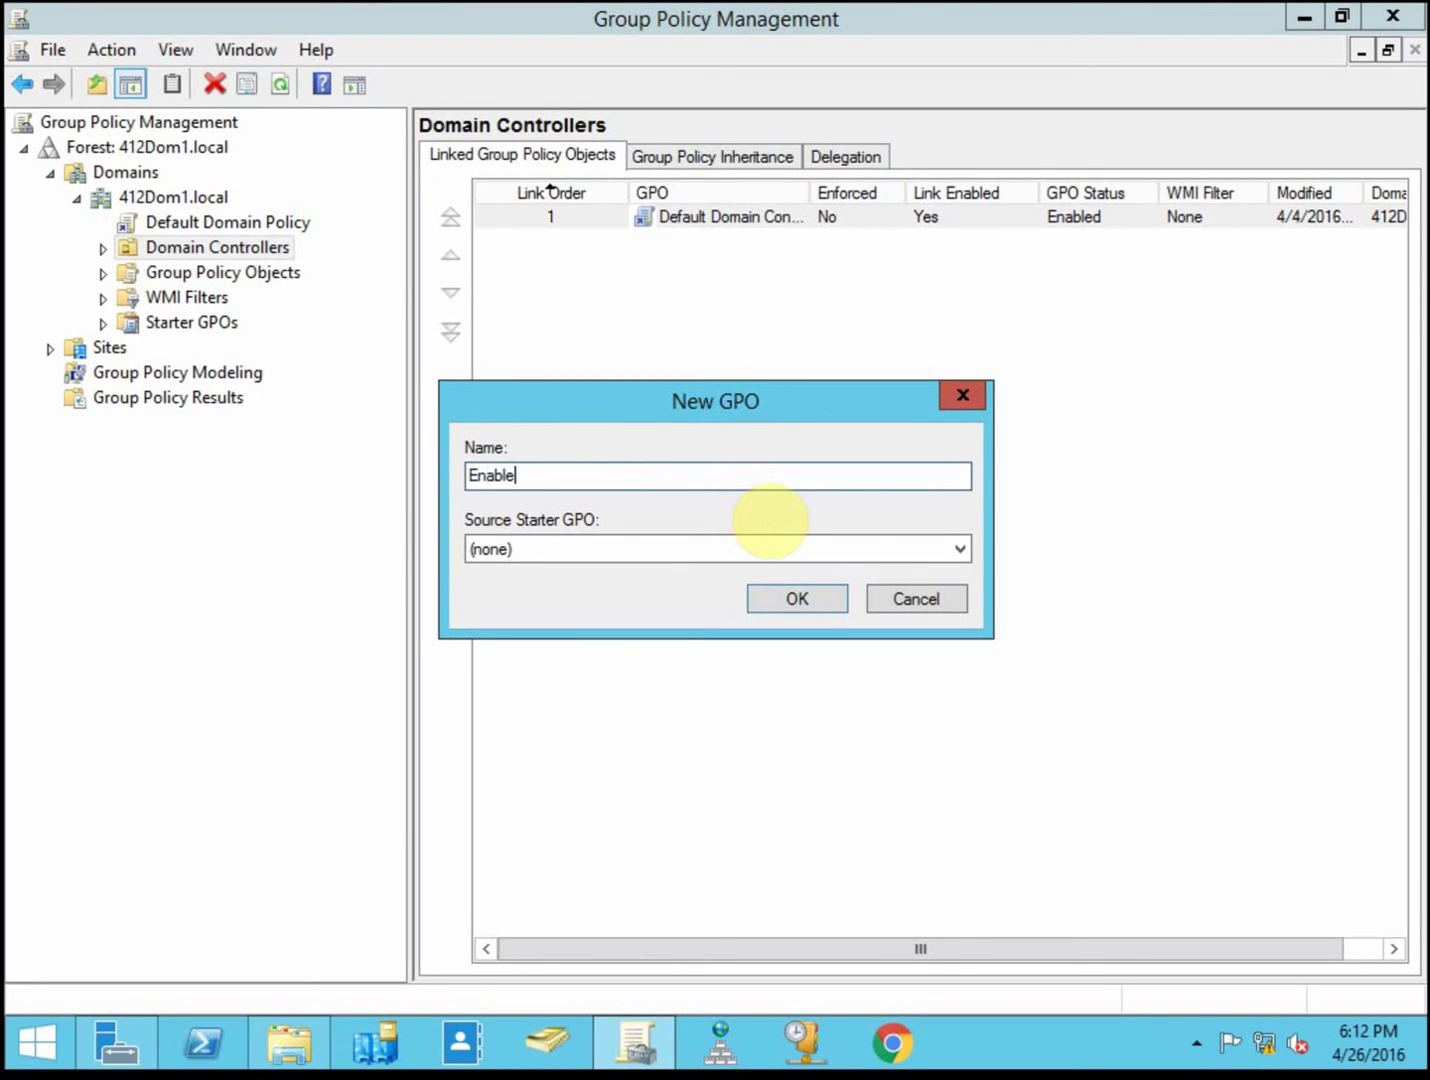
text(Auditing)
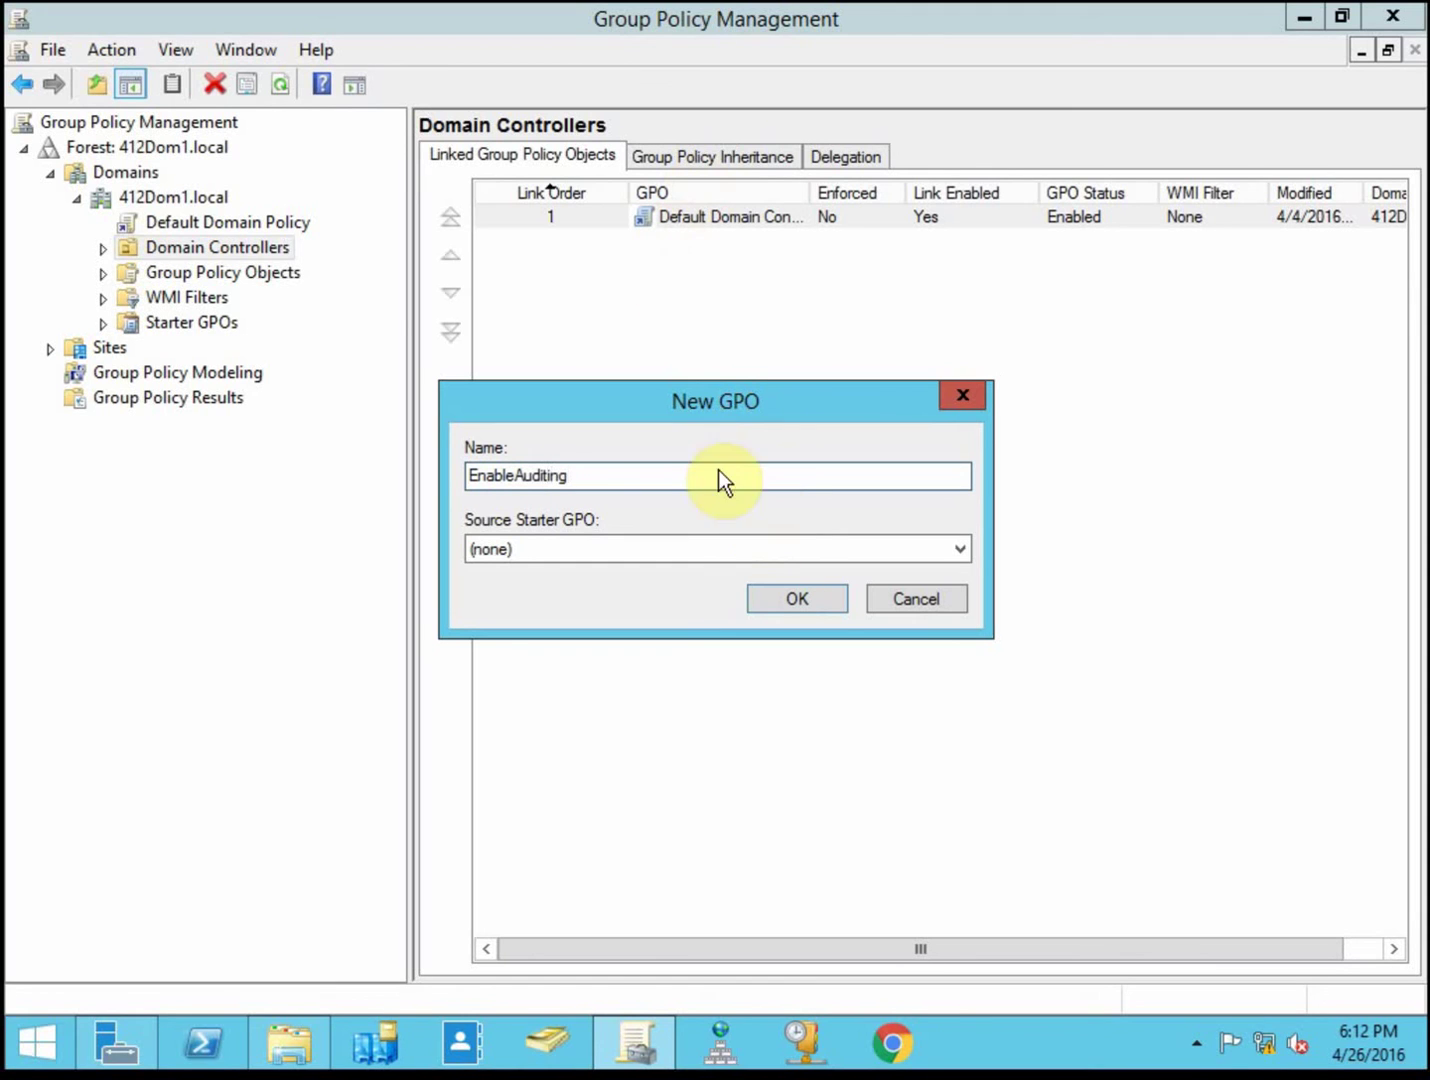
click(814, 595)
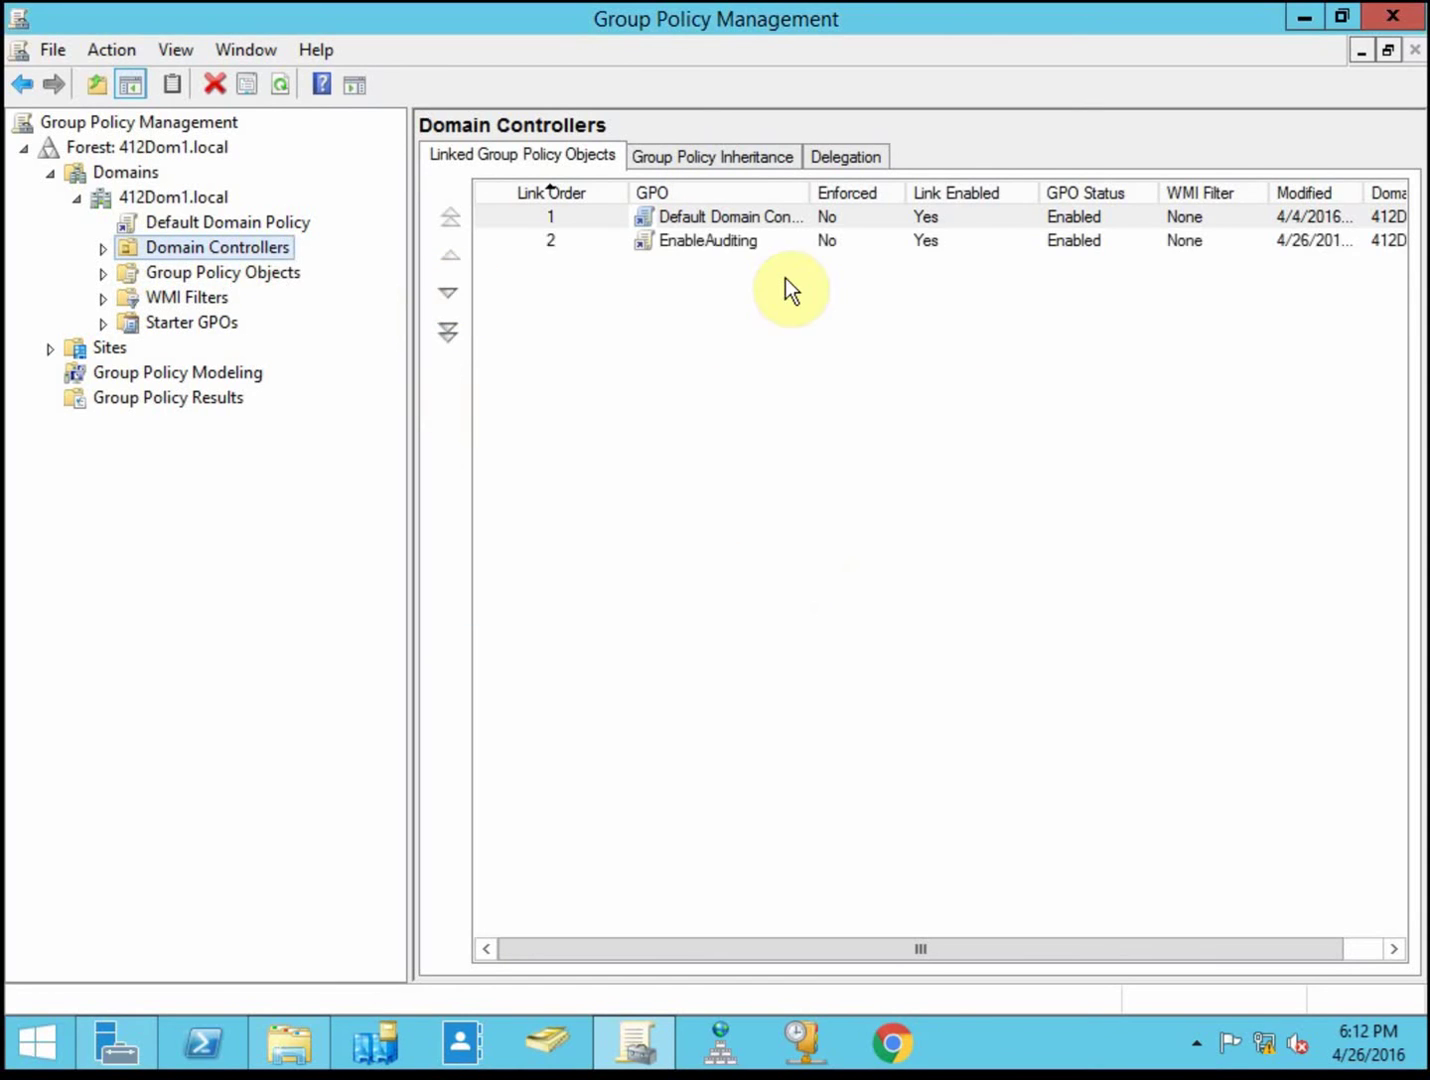
right_click(749, 243)
Step: Edit EnableAuditing and navigate to Computer Configuration's Local Policies > Audit Policy
click(836, 261)
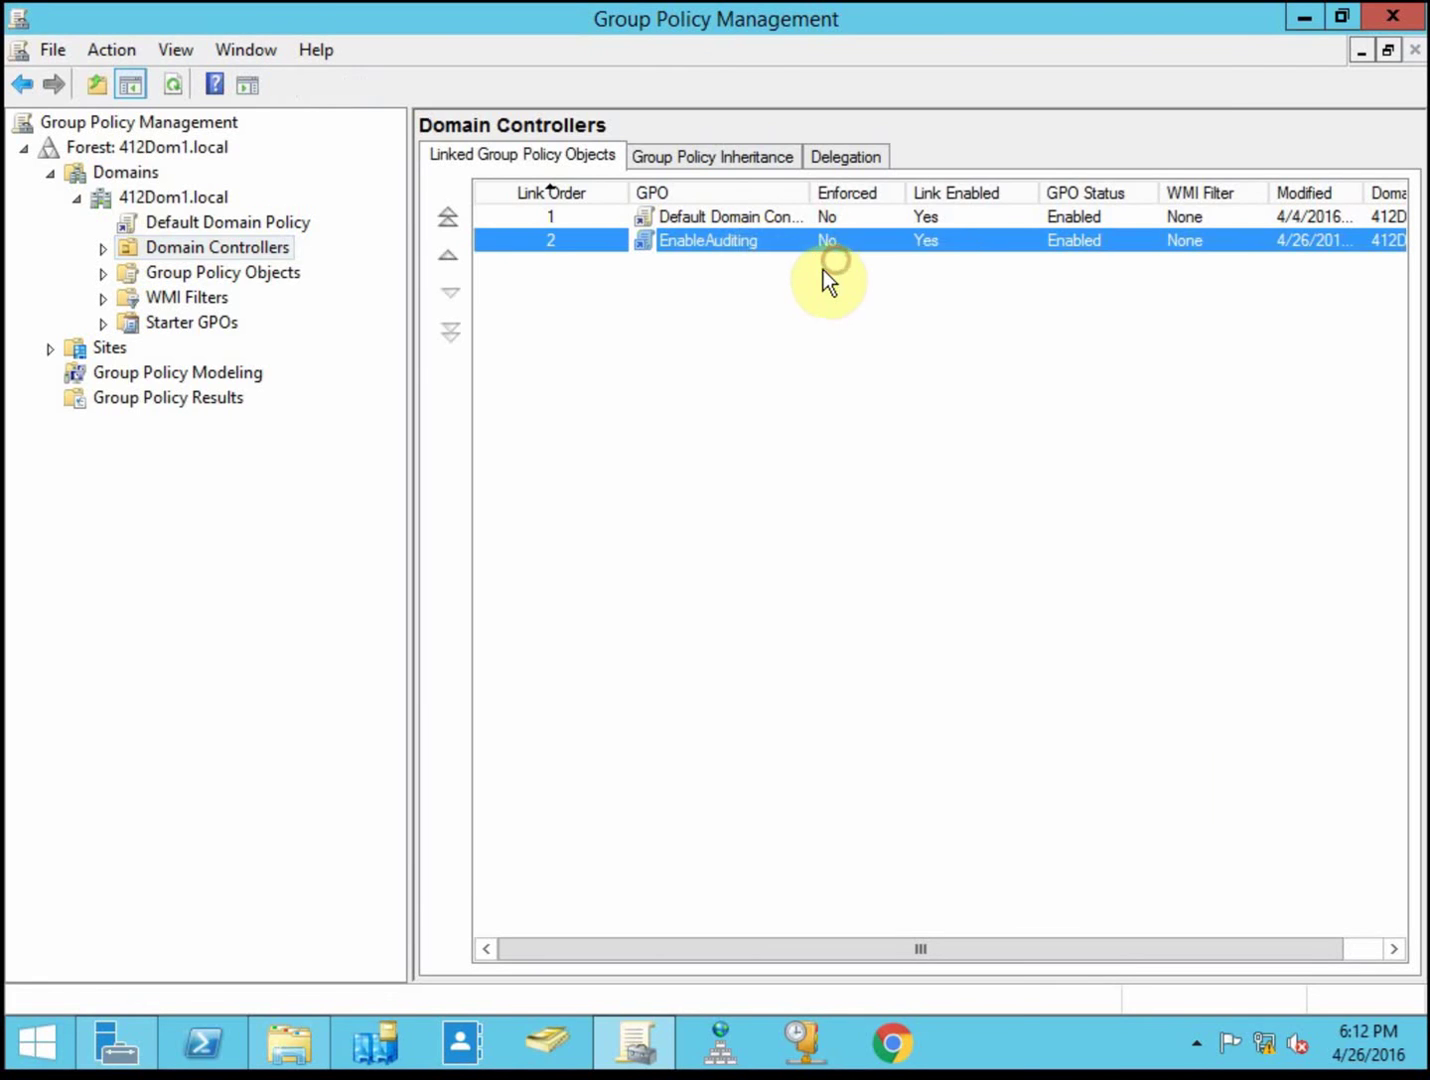
click(236, 266)
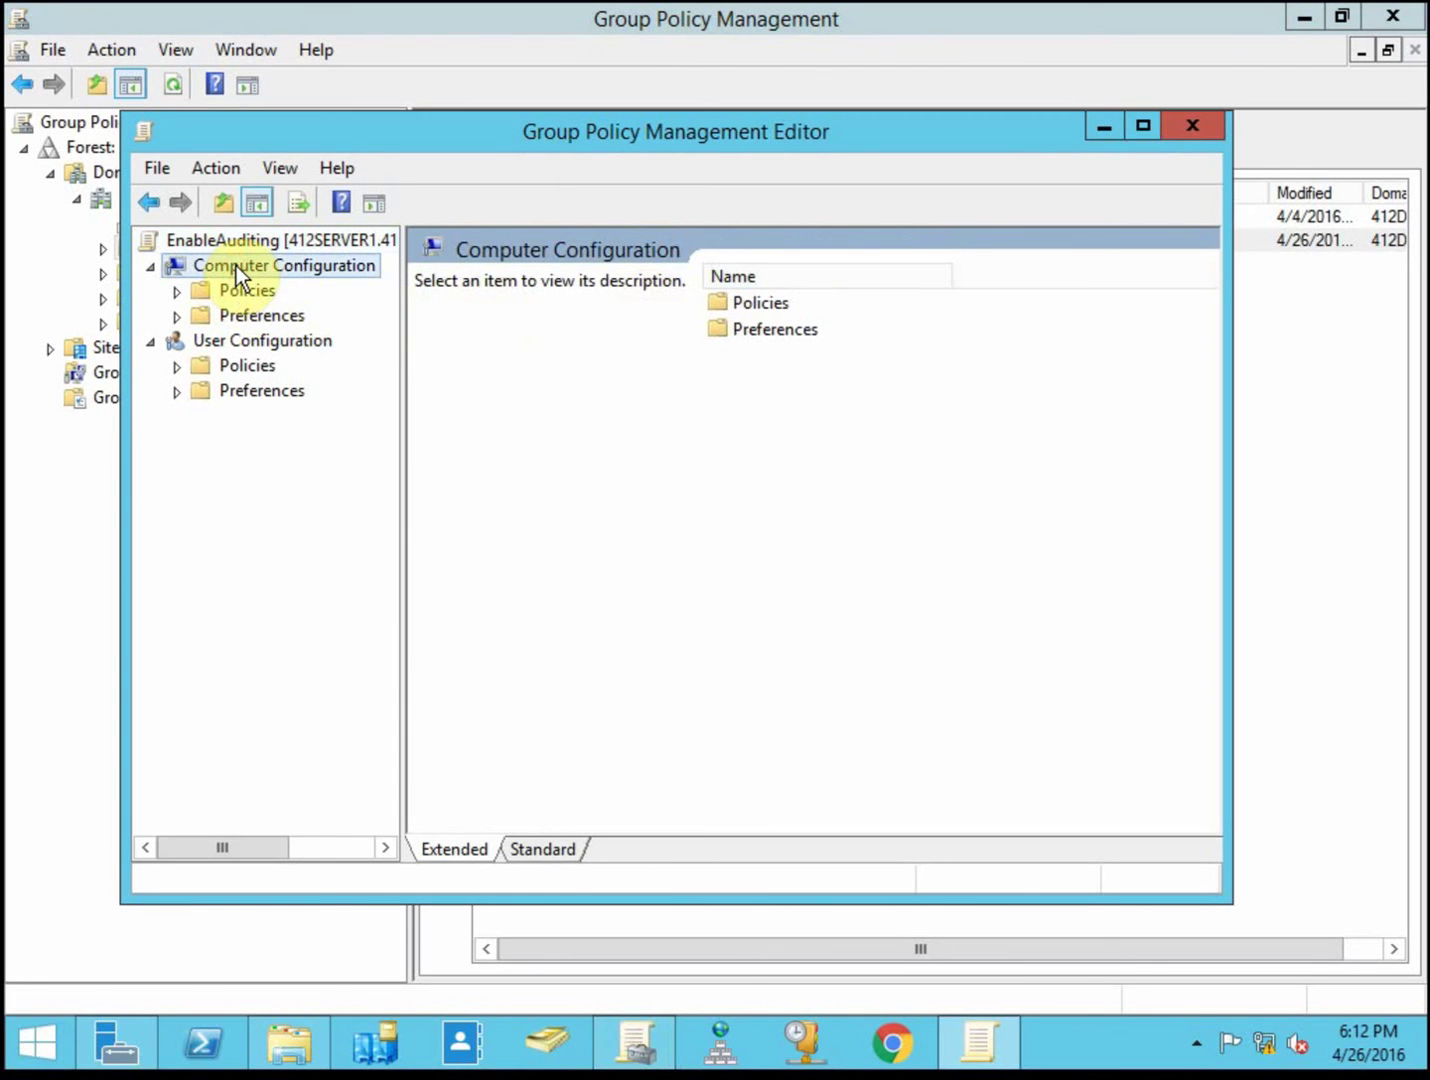
click(185, 291)
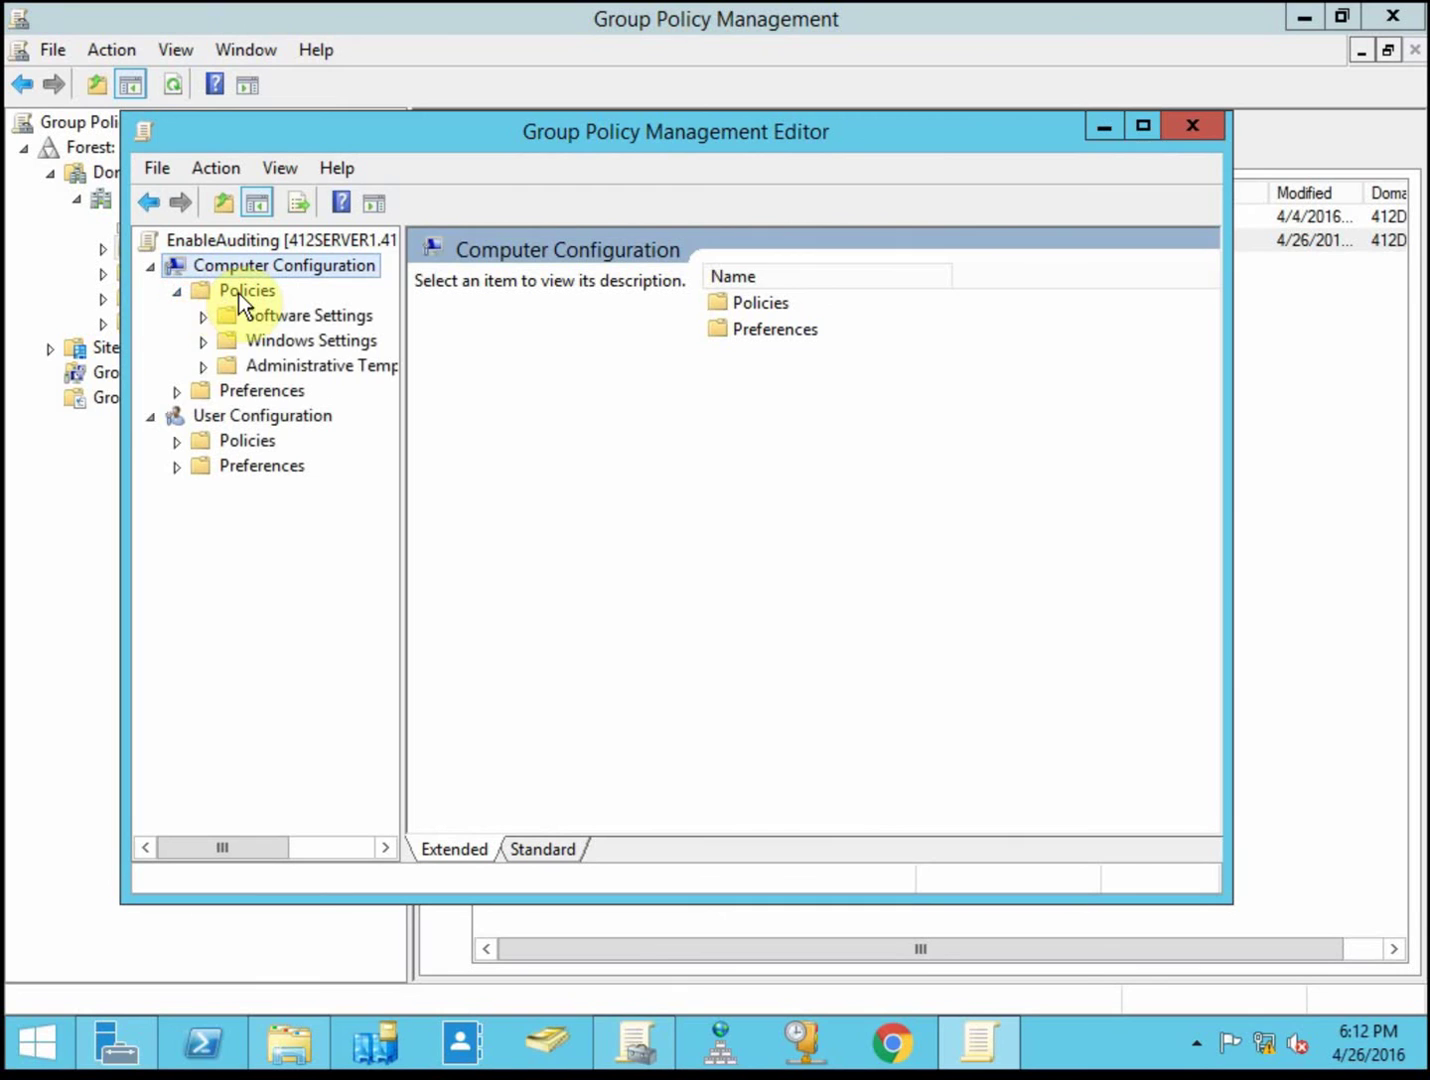
click(205, 343)
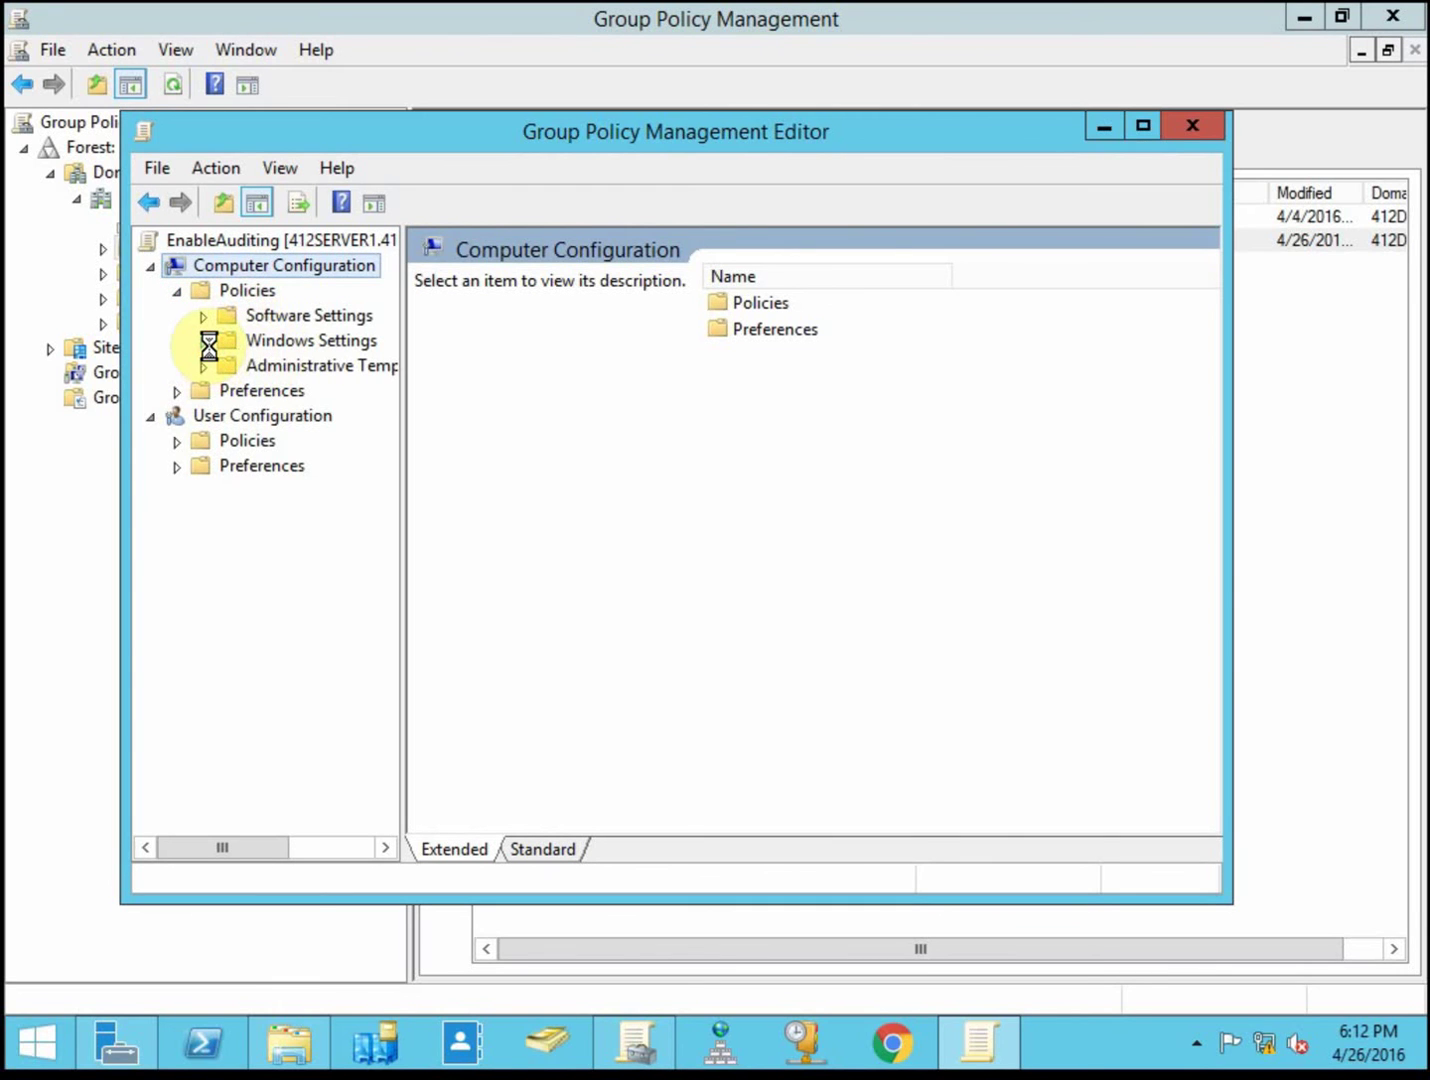
click(228, 415)
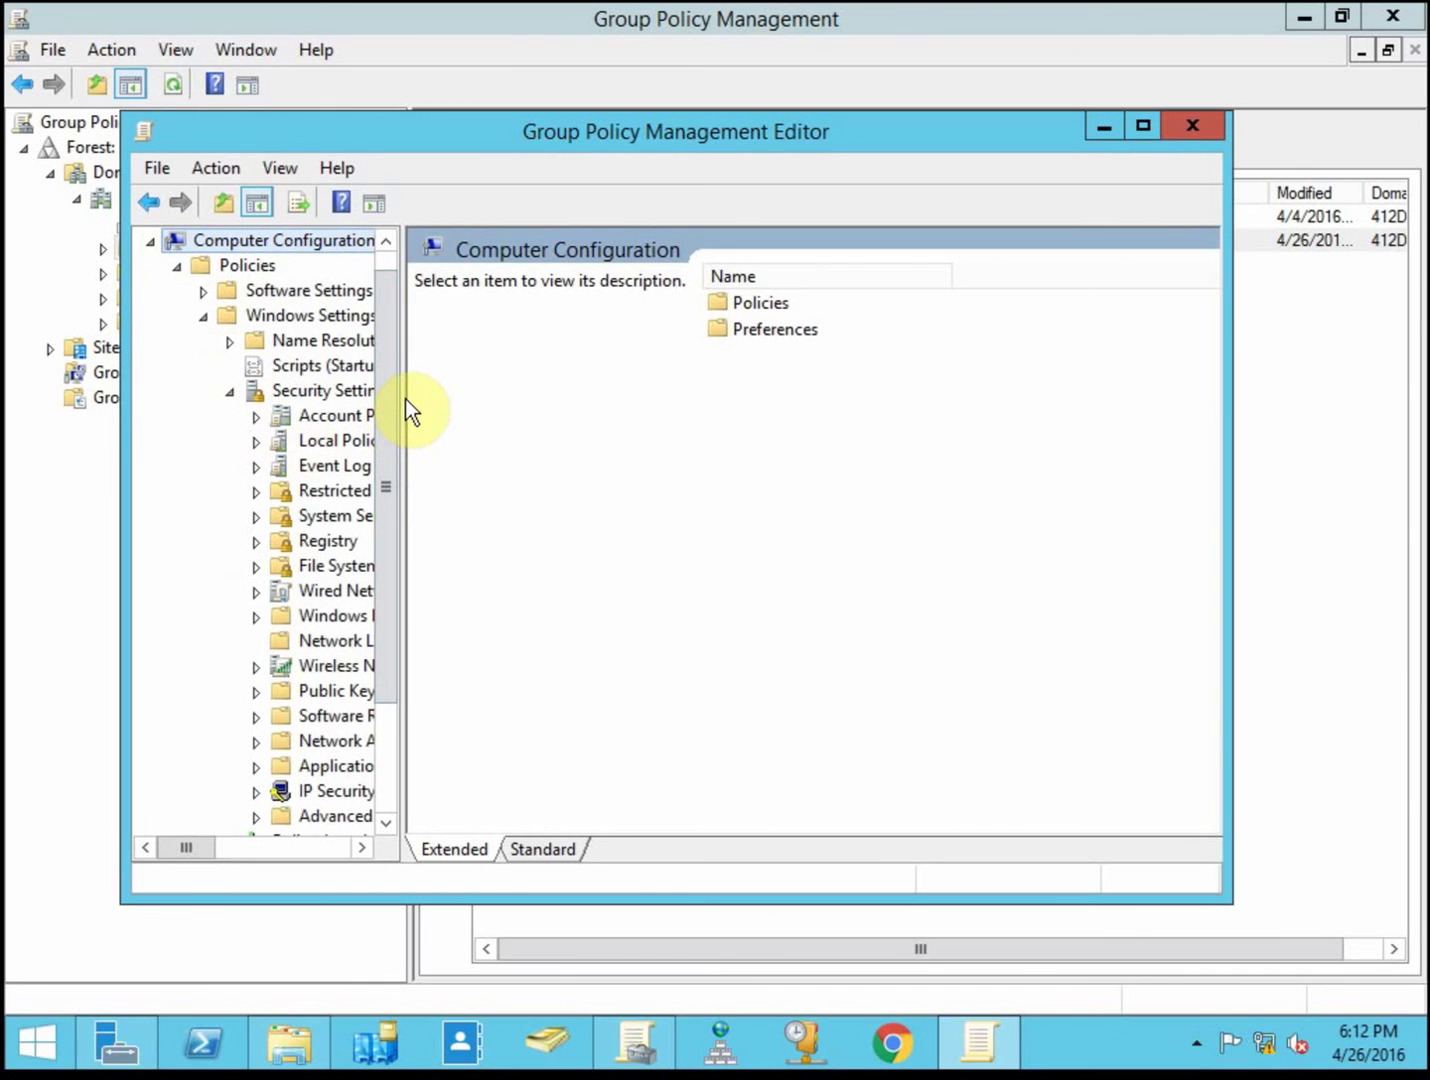
drag(406, 402, 587, 402)
click(258, 442)
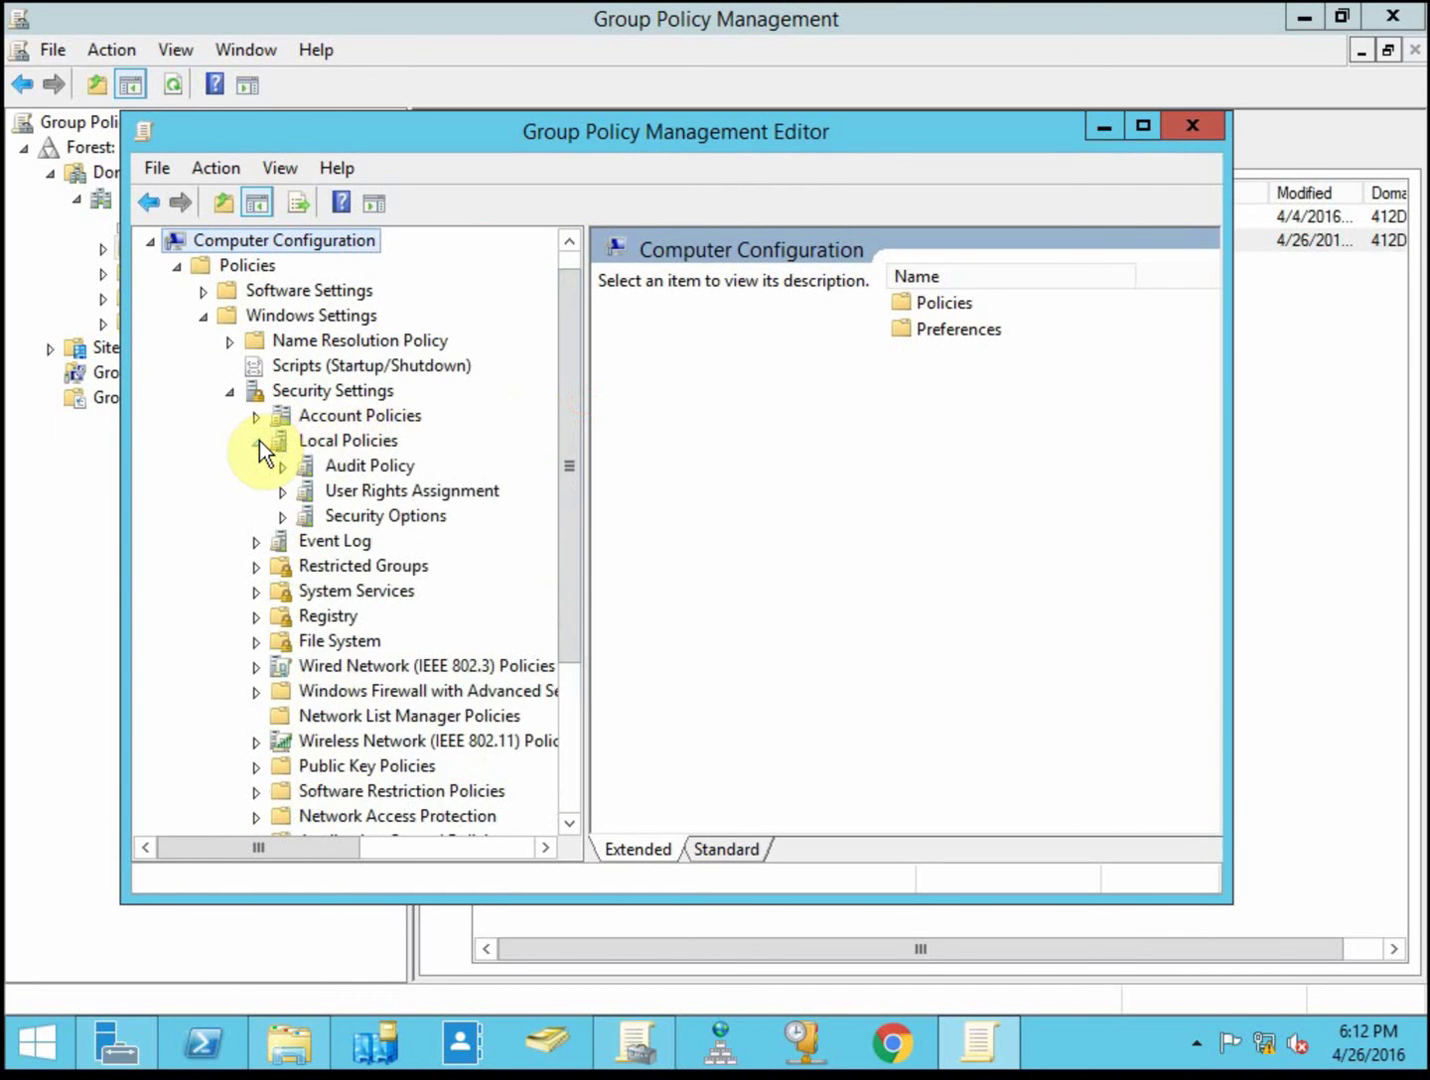
click(377, 462)
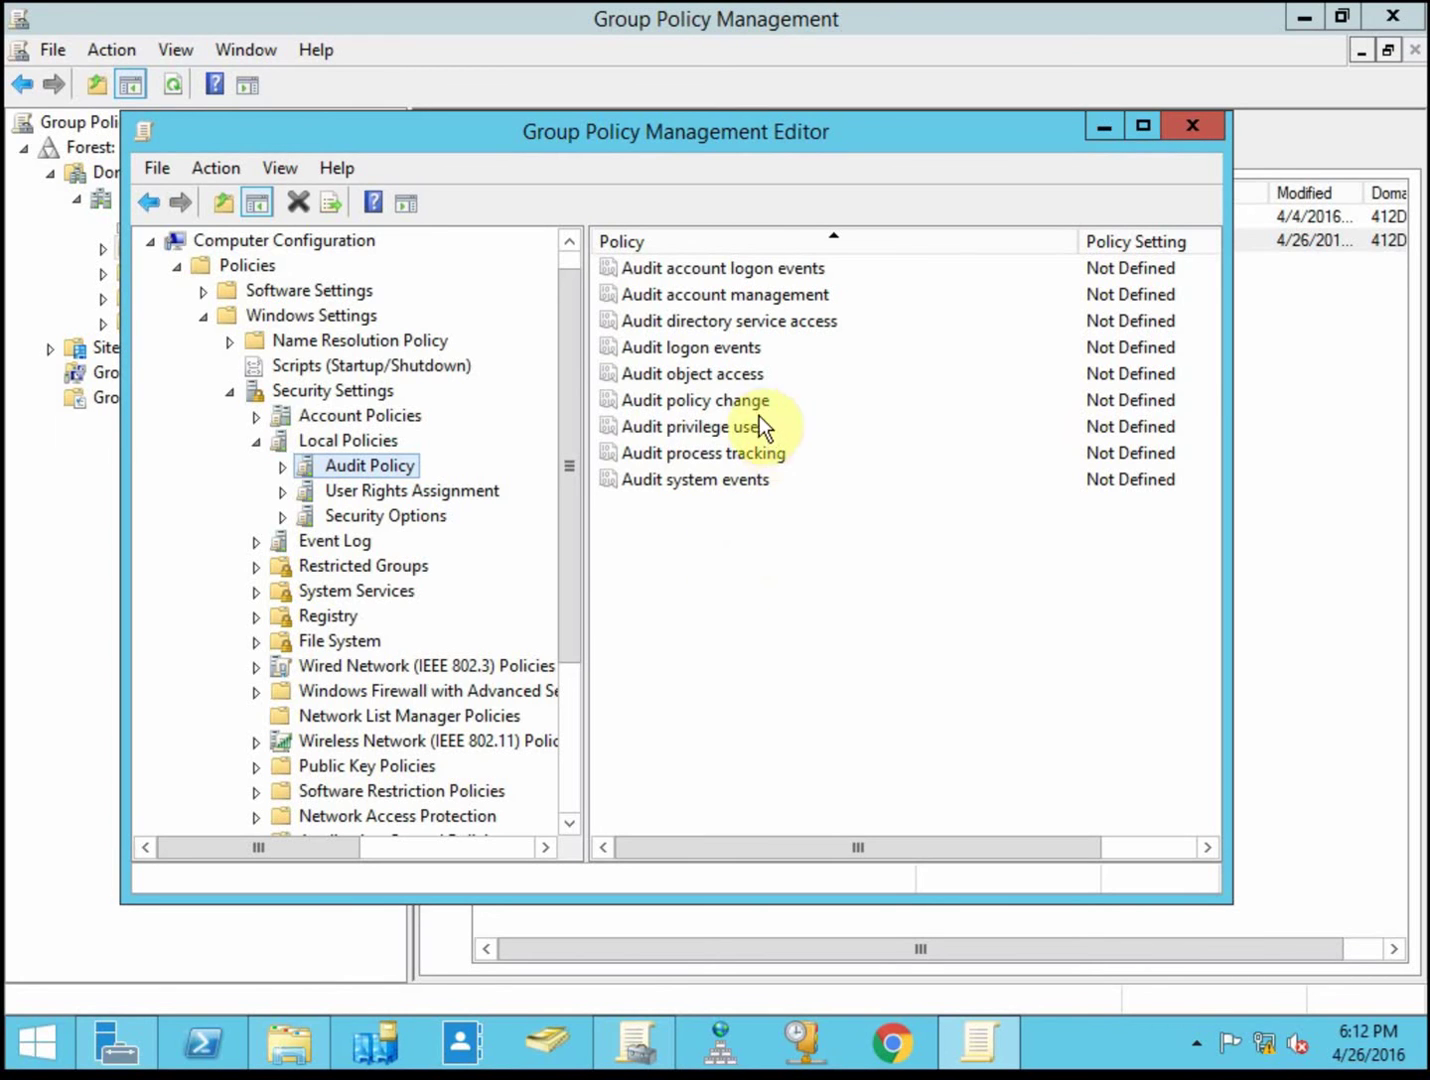
Step: Define Audit object access for Success and Failure, save it, and close the editor
click(718, 377)
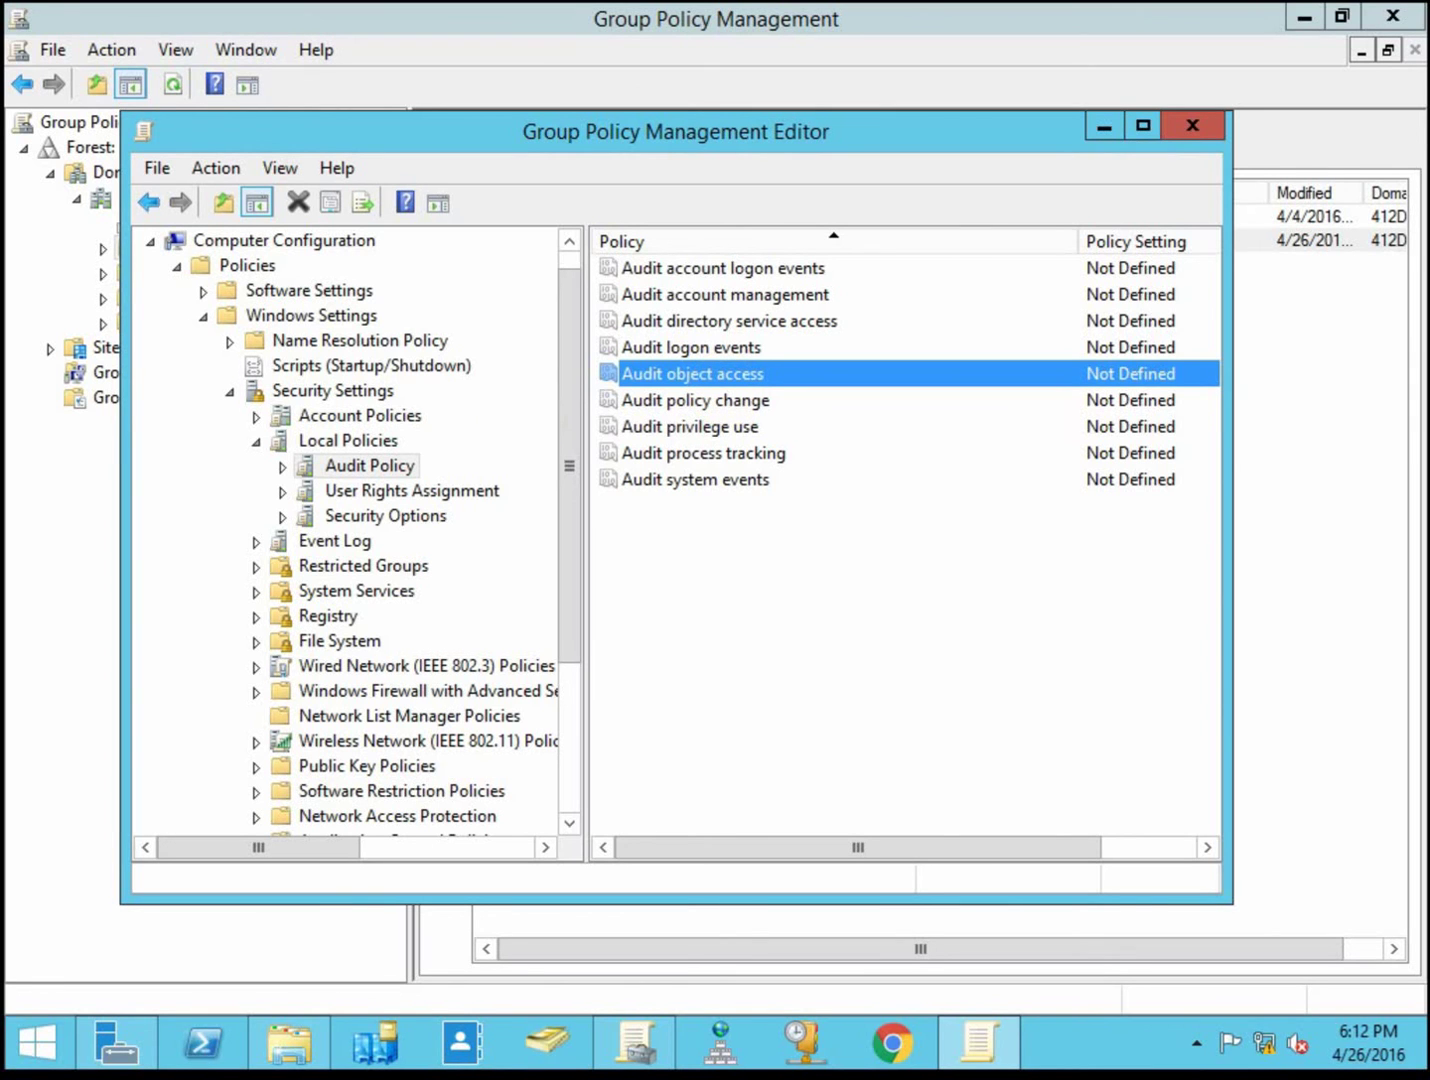
double_click(738, 378)
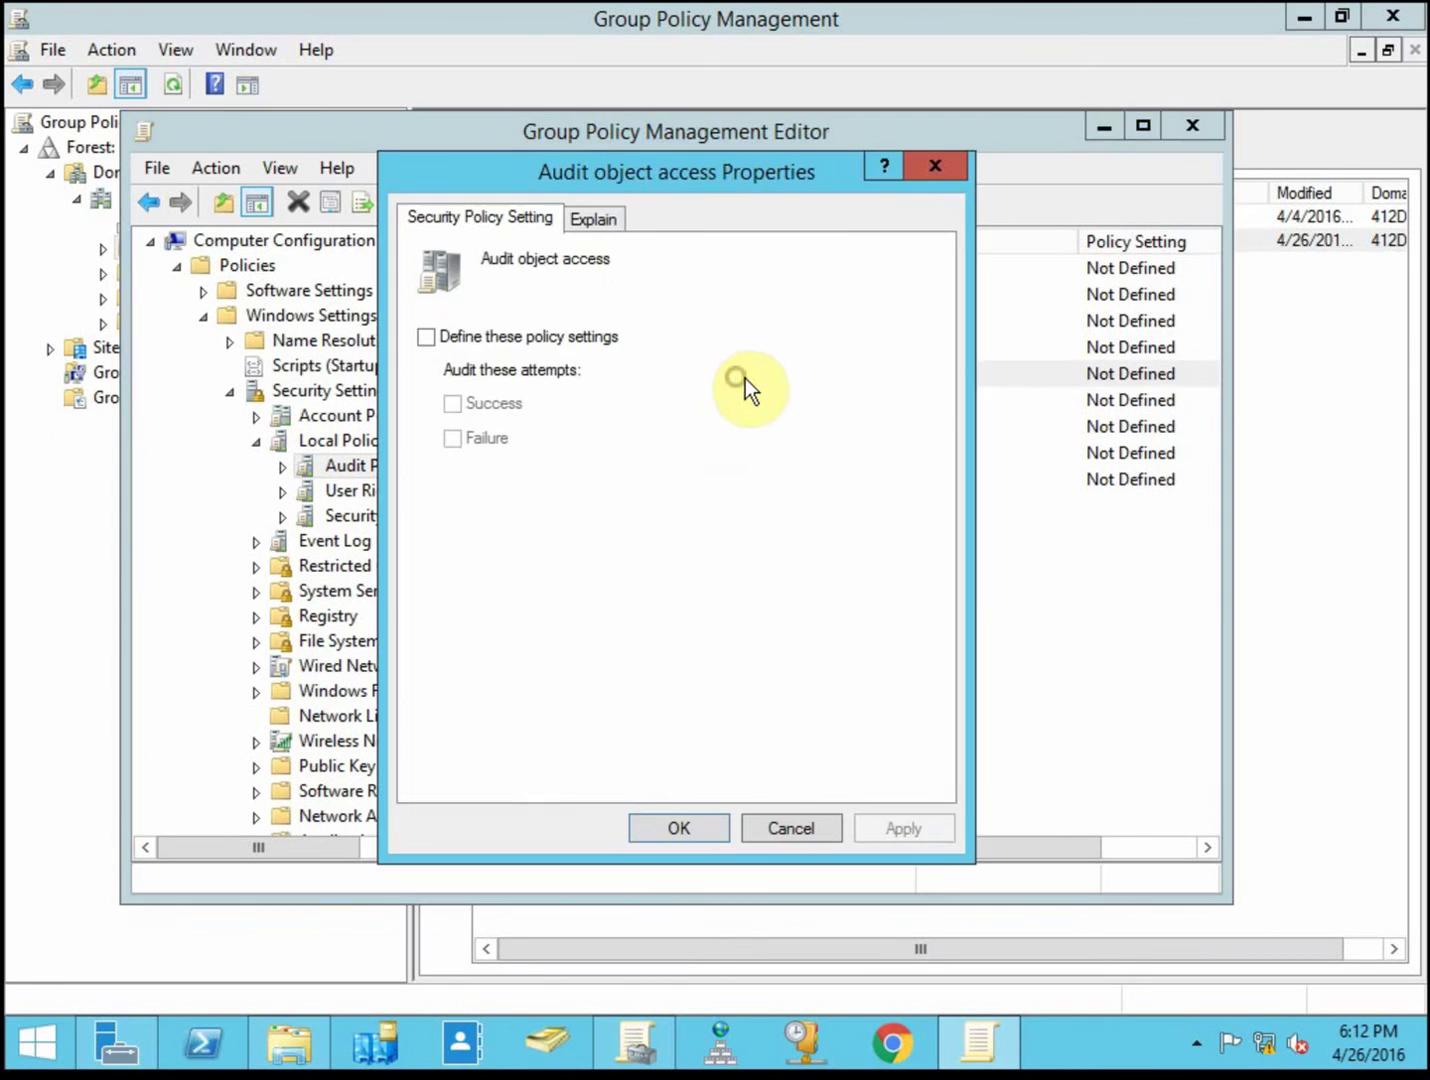
click(580, 340)
click(501, 397)
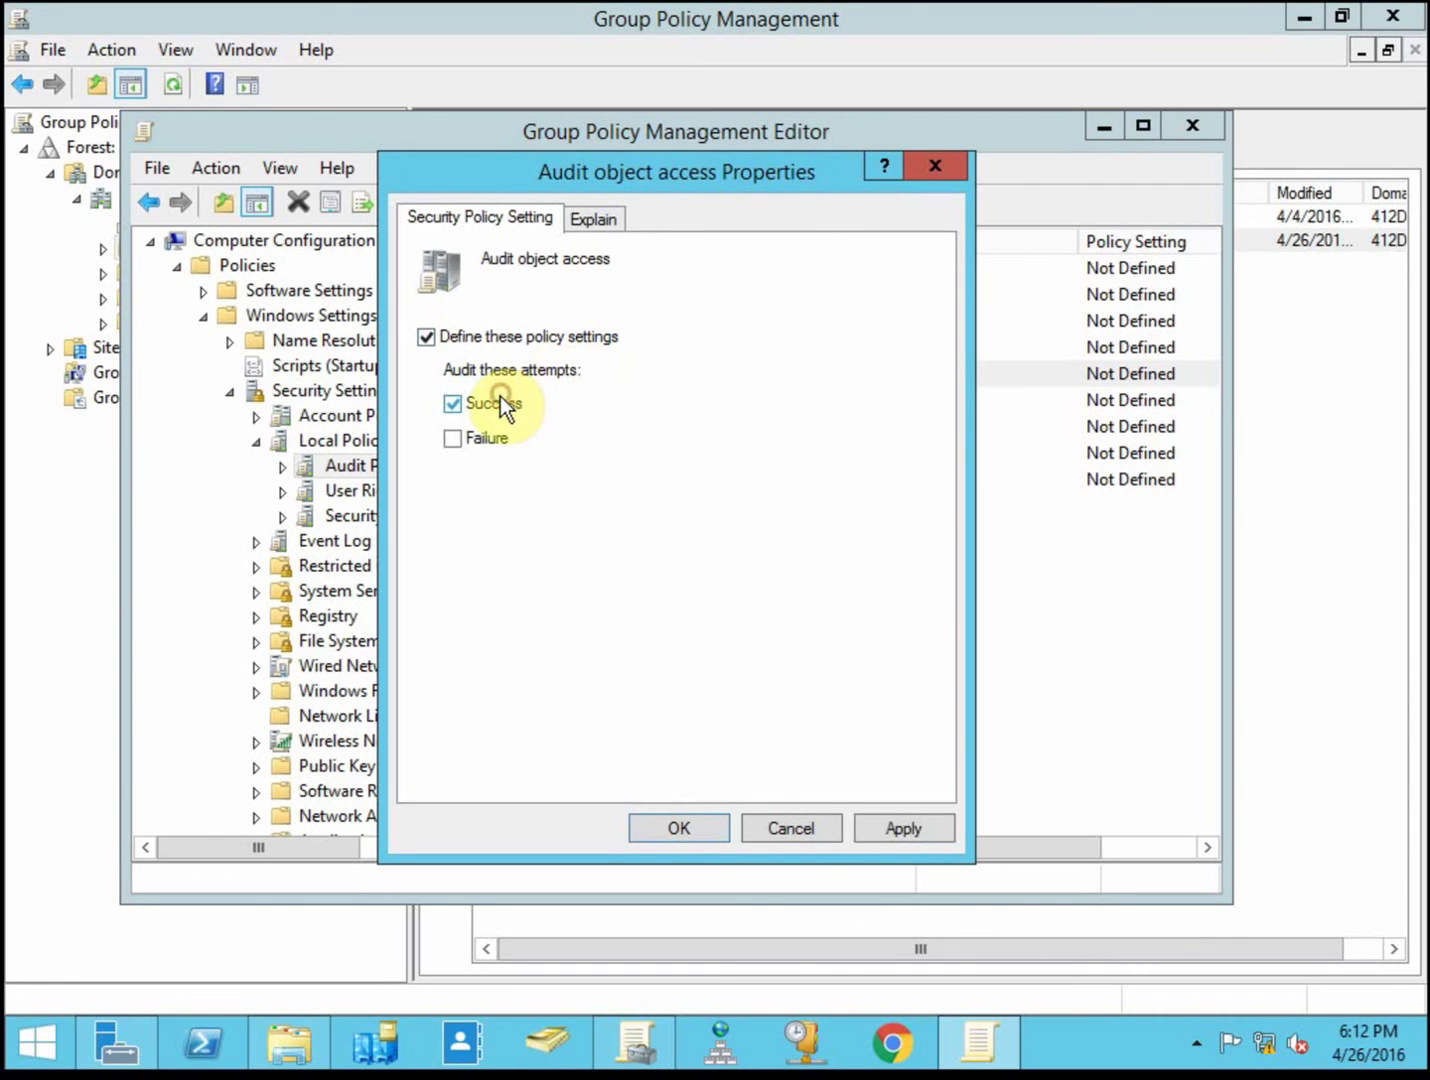
click(492, 437)
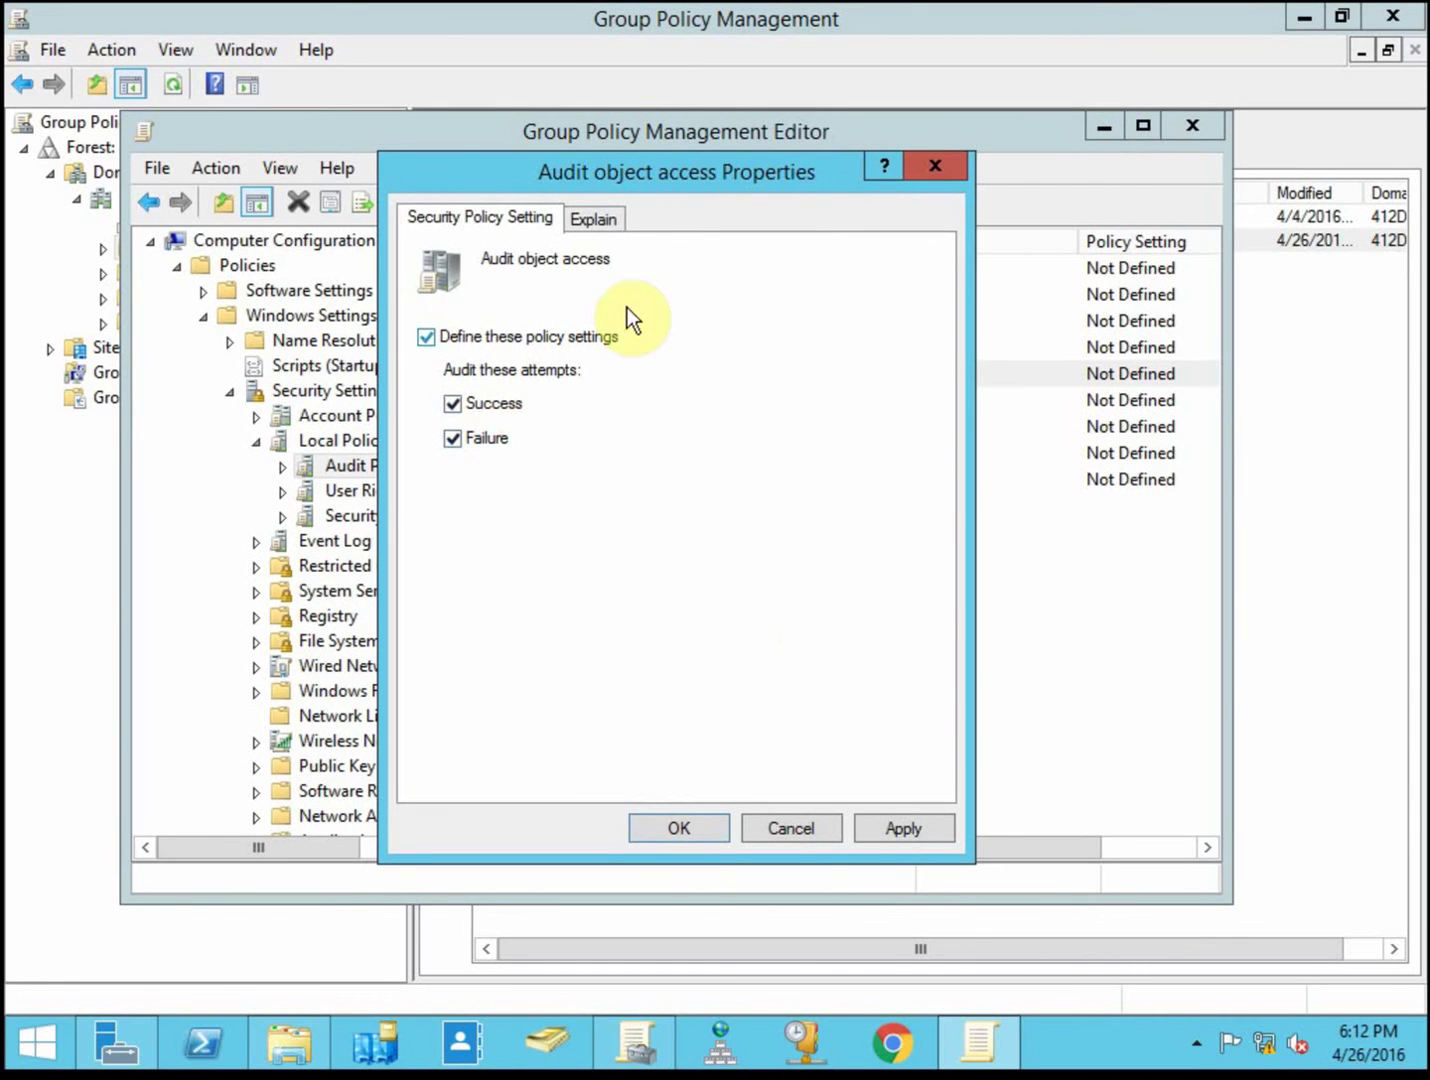
click(598, 216)
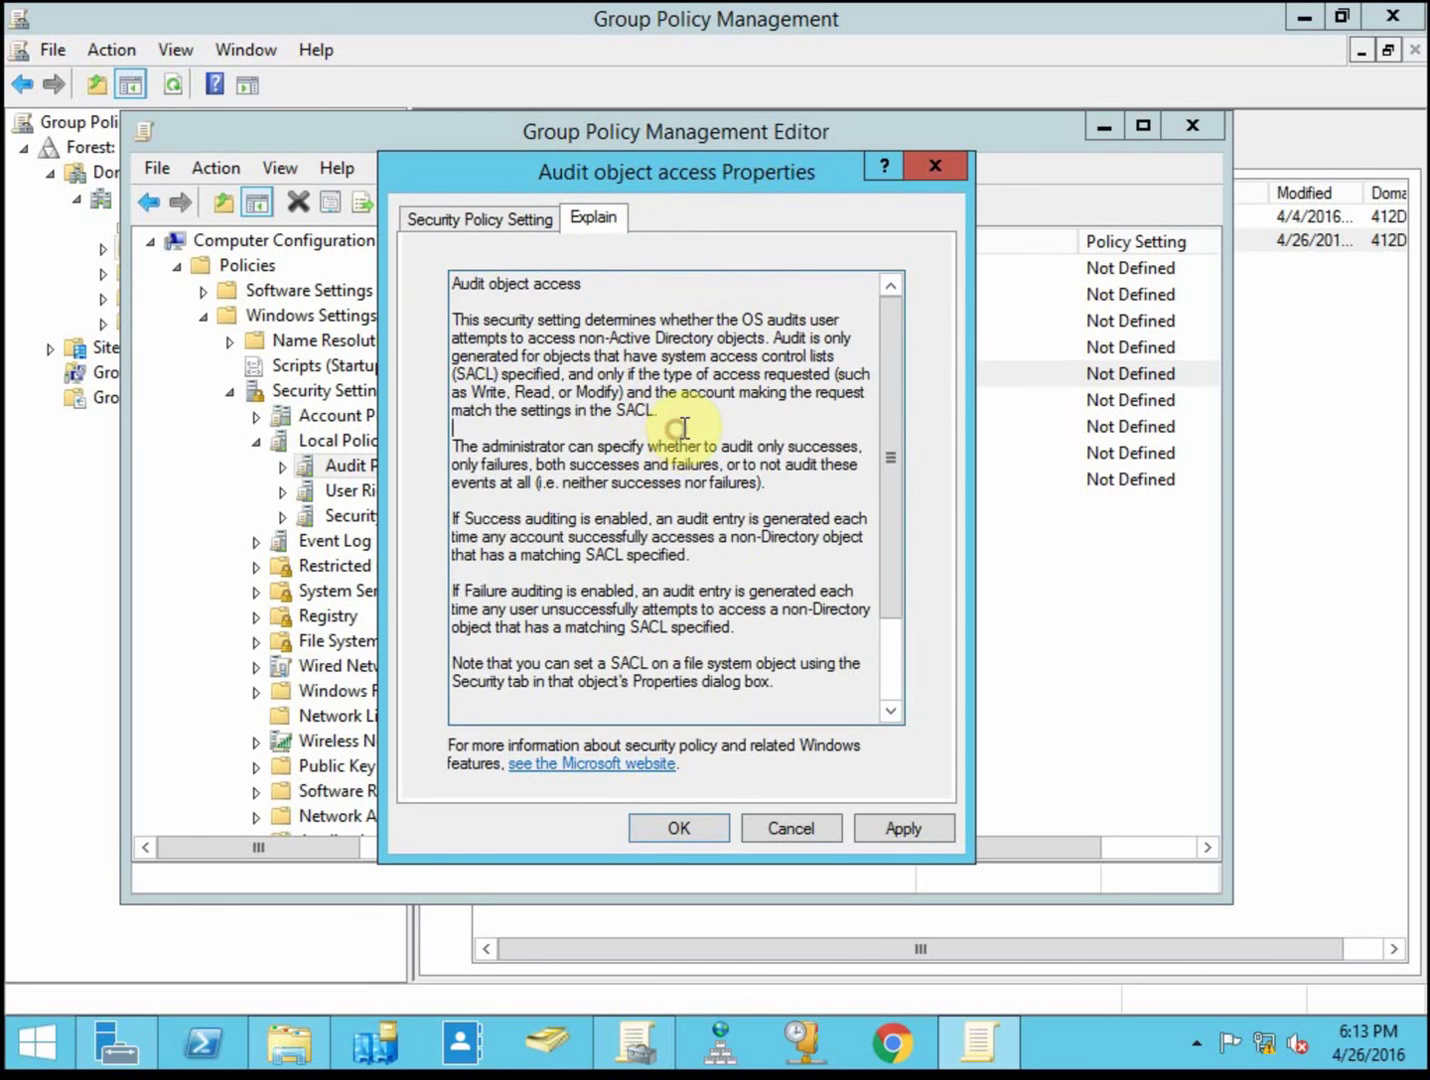
scroll(689, 415, down, 2)
scroll(691, 410, up, 2)
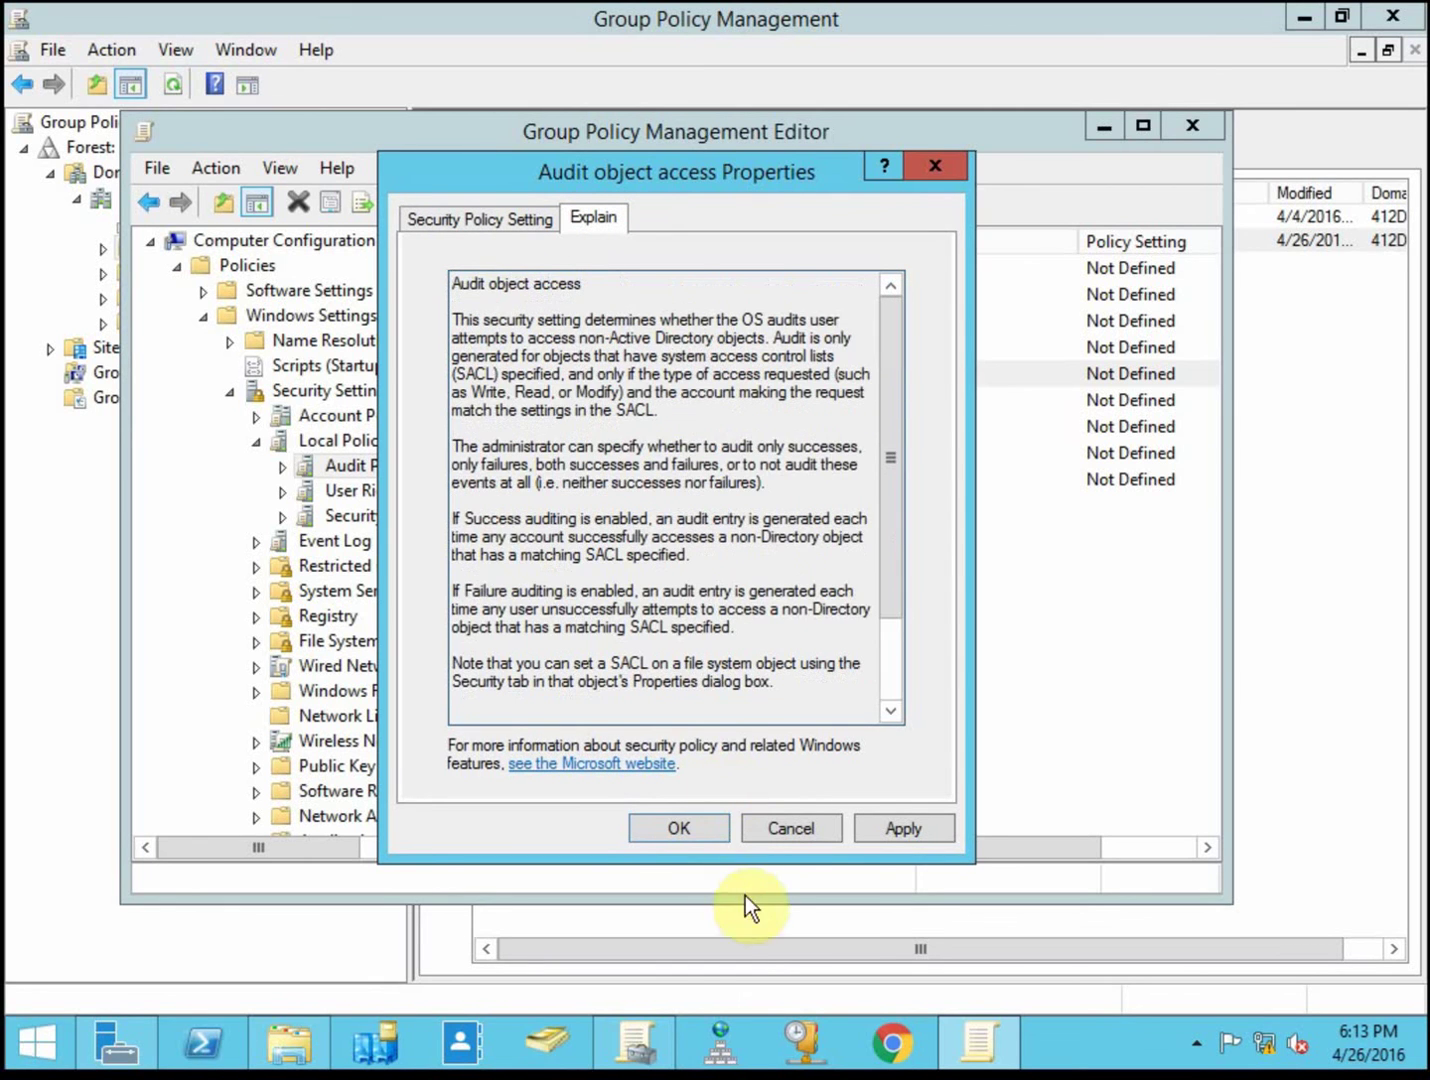
click(679, 828)
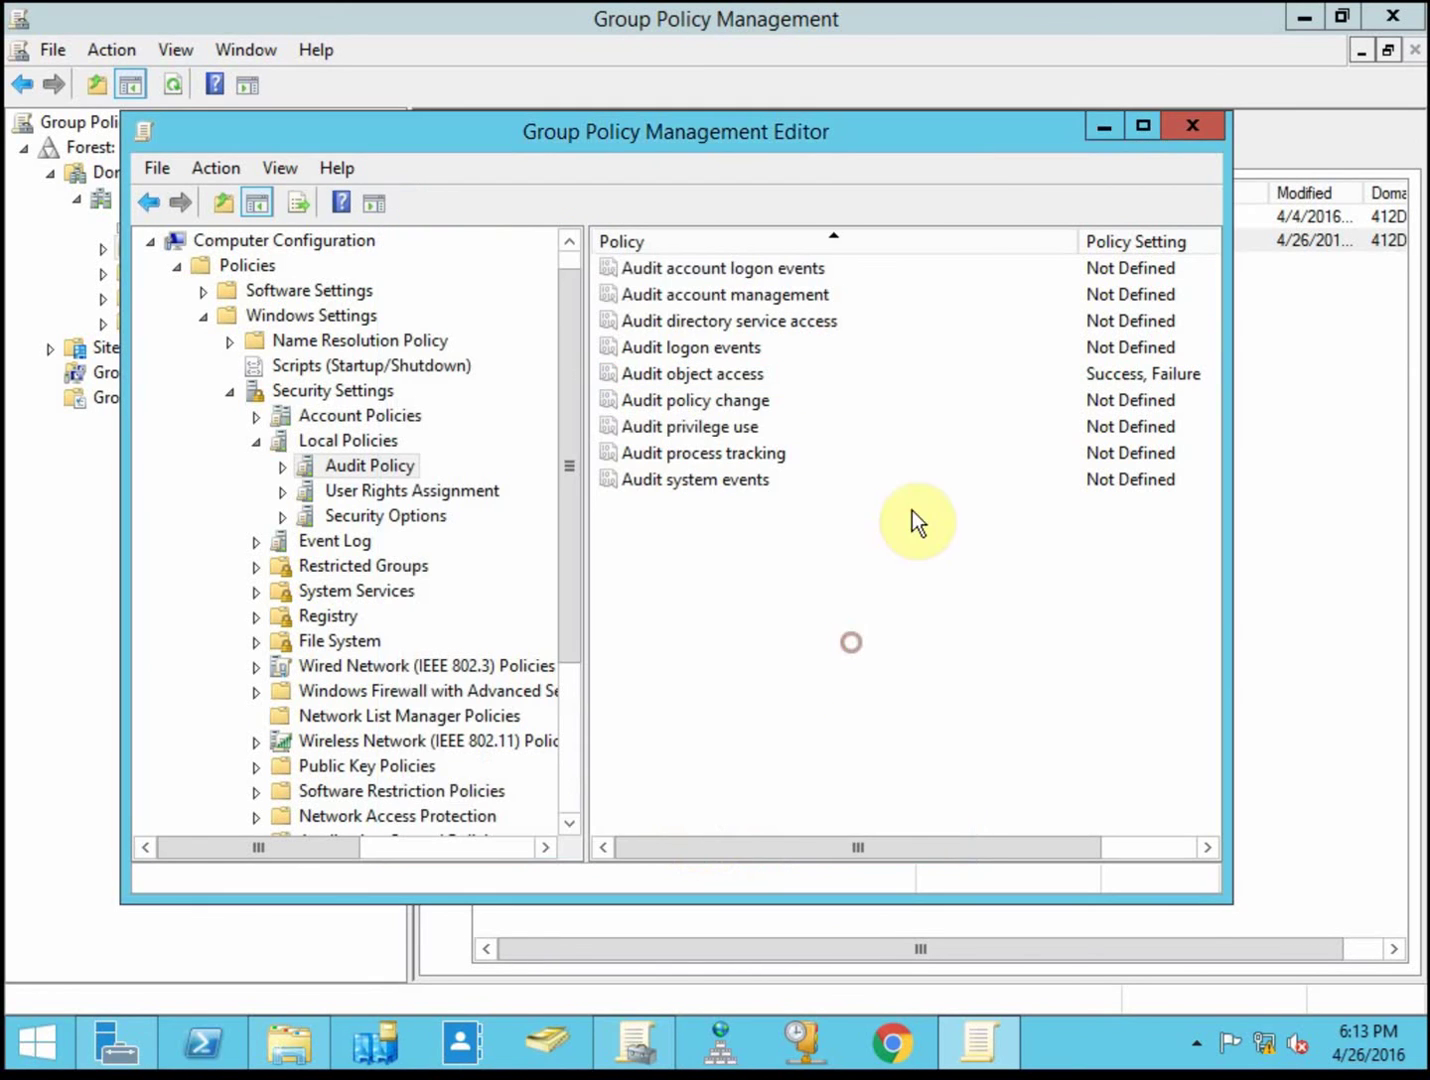
click(1180, 128)
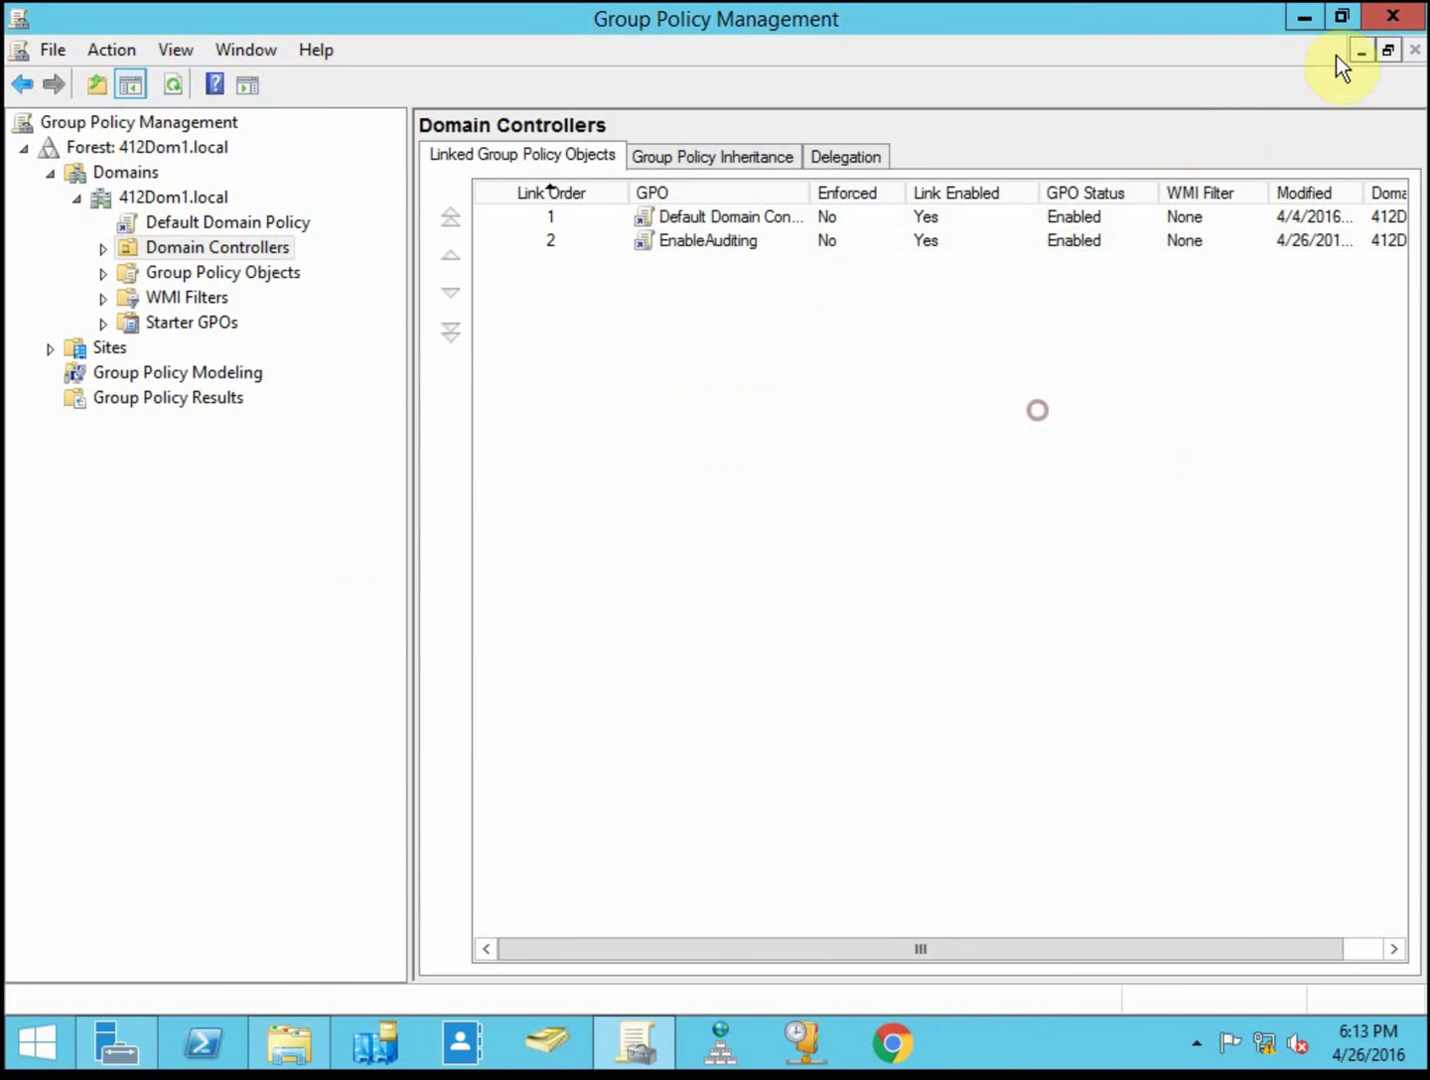
Step: Launch an administrator command prompt from the Run box
click(1305, 15)
click(118, 558)
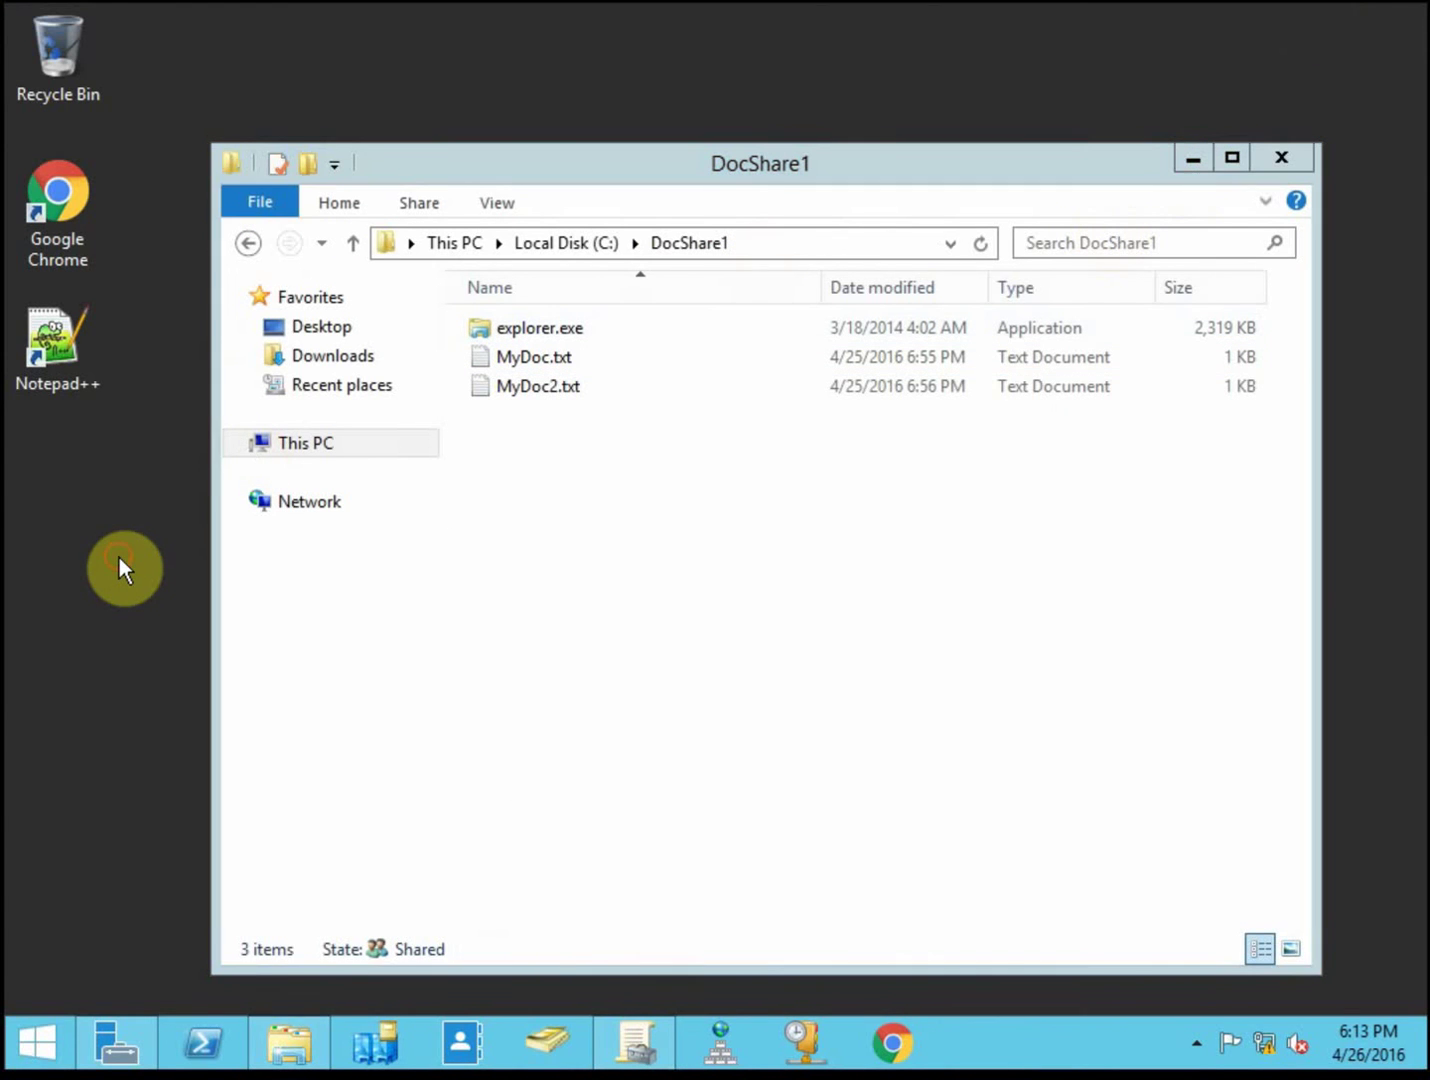
key(super+r)
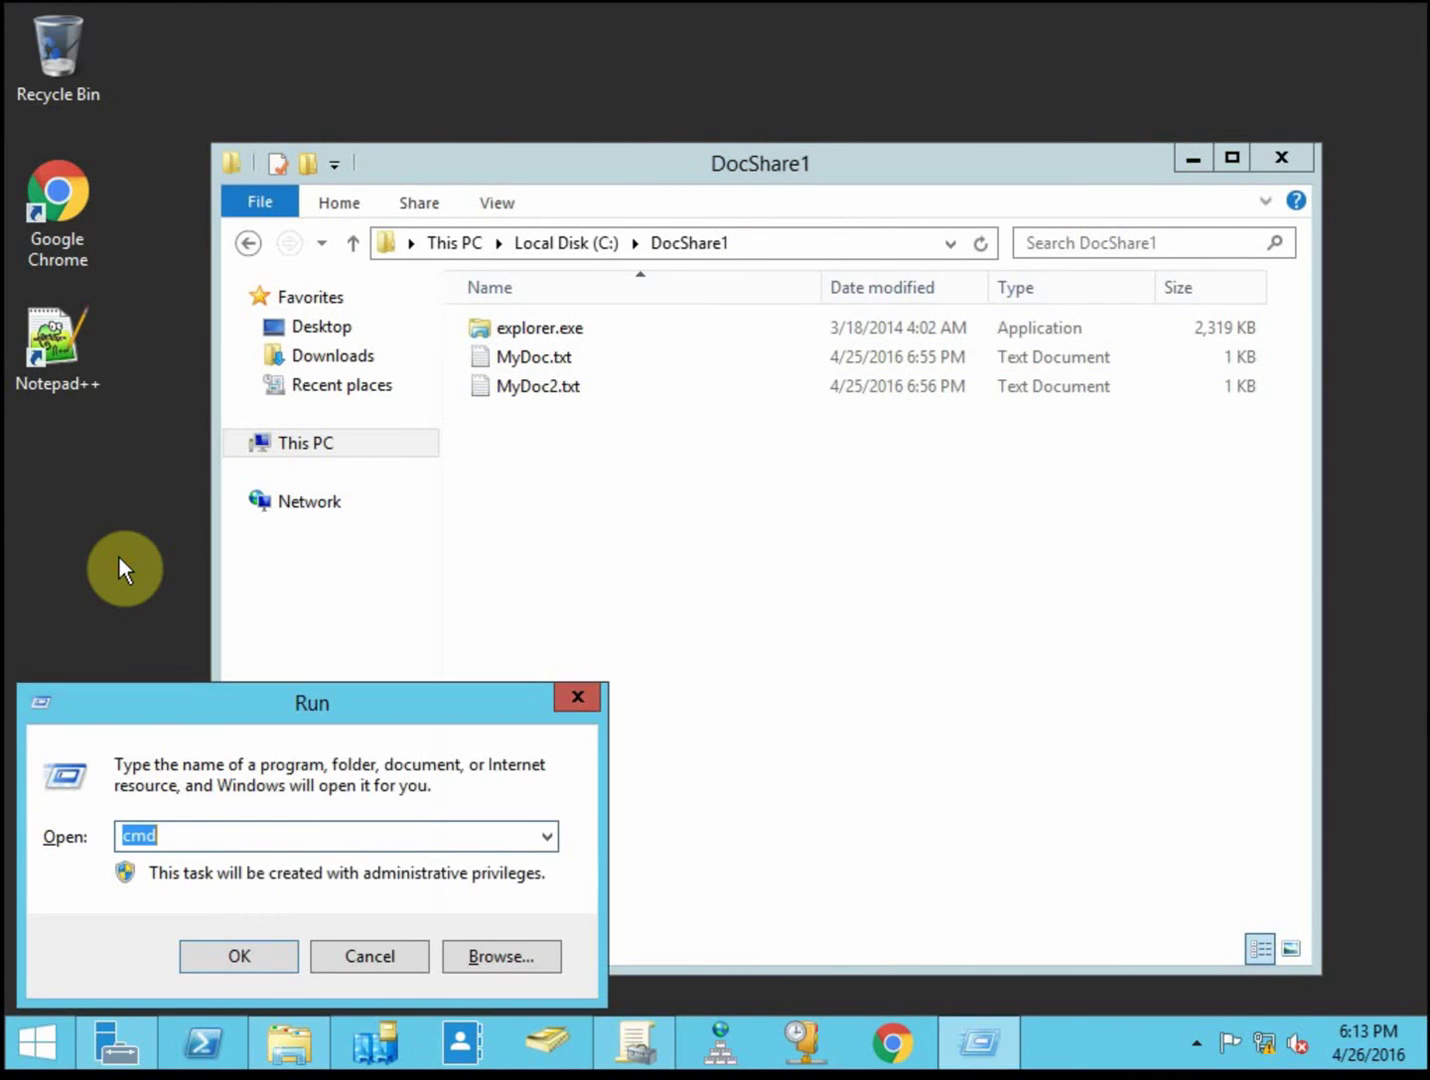
key(Return)
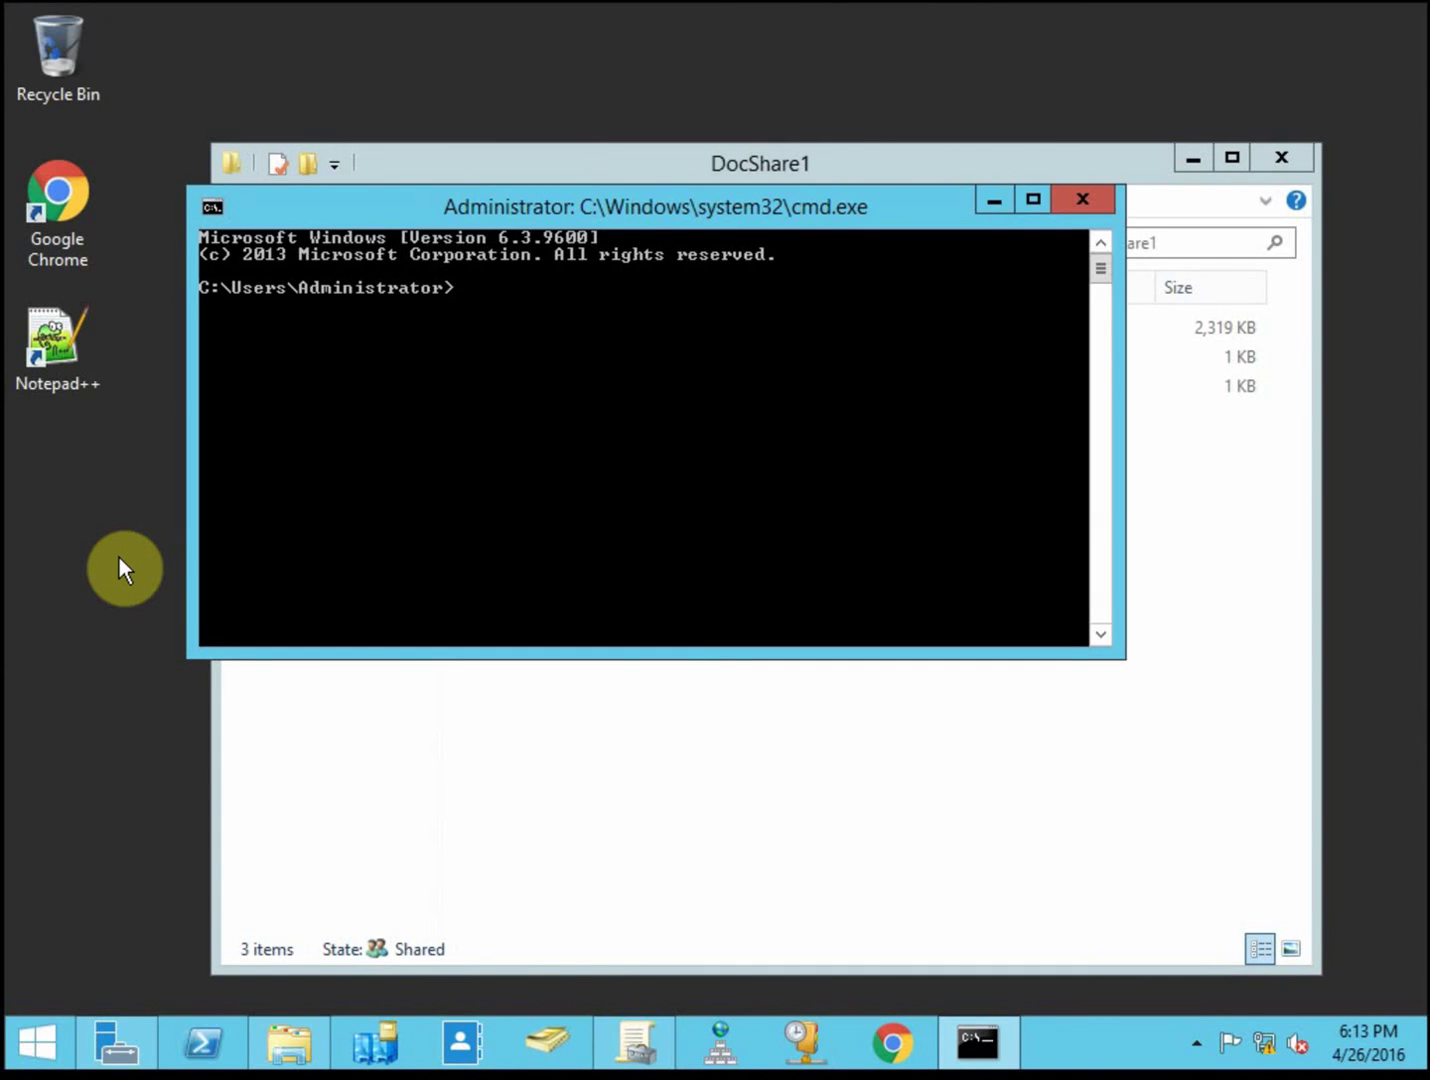
Step: Run gpupdate until both policy updates finish, then close the Command Prompt
text(gpupdate)
key(Return)
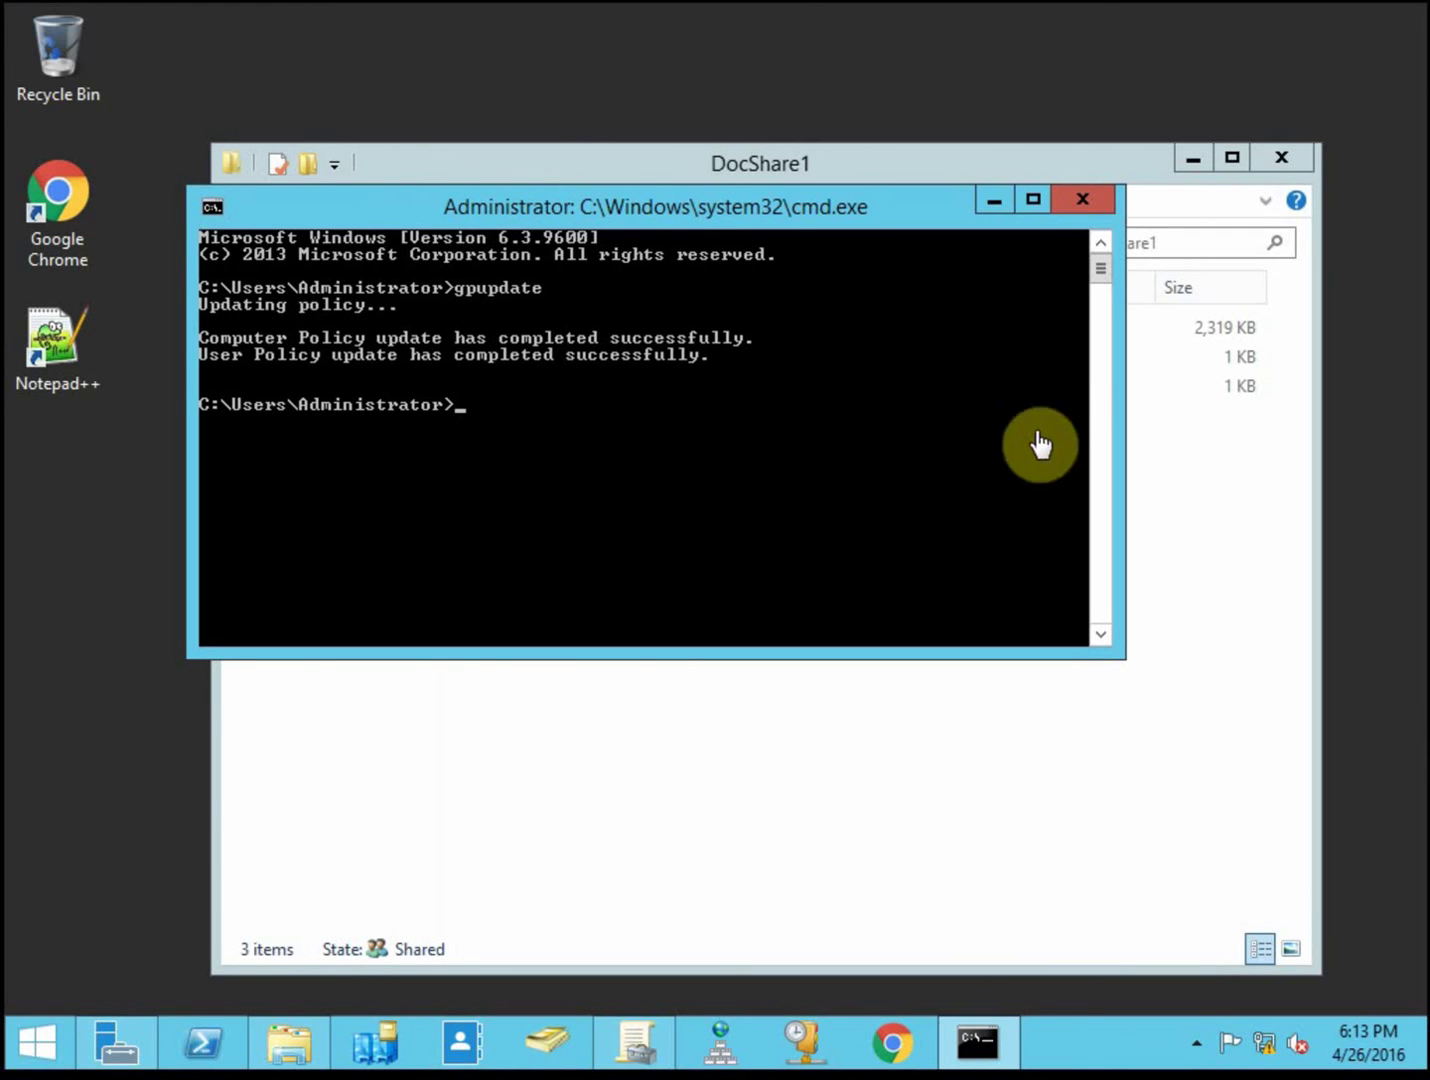
click(1087, 193)
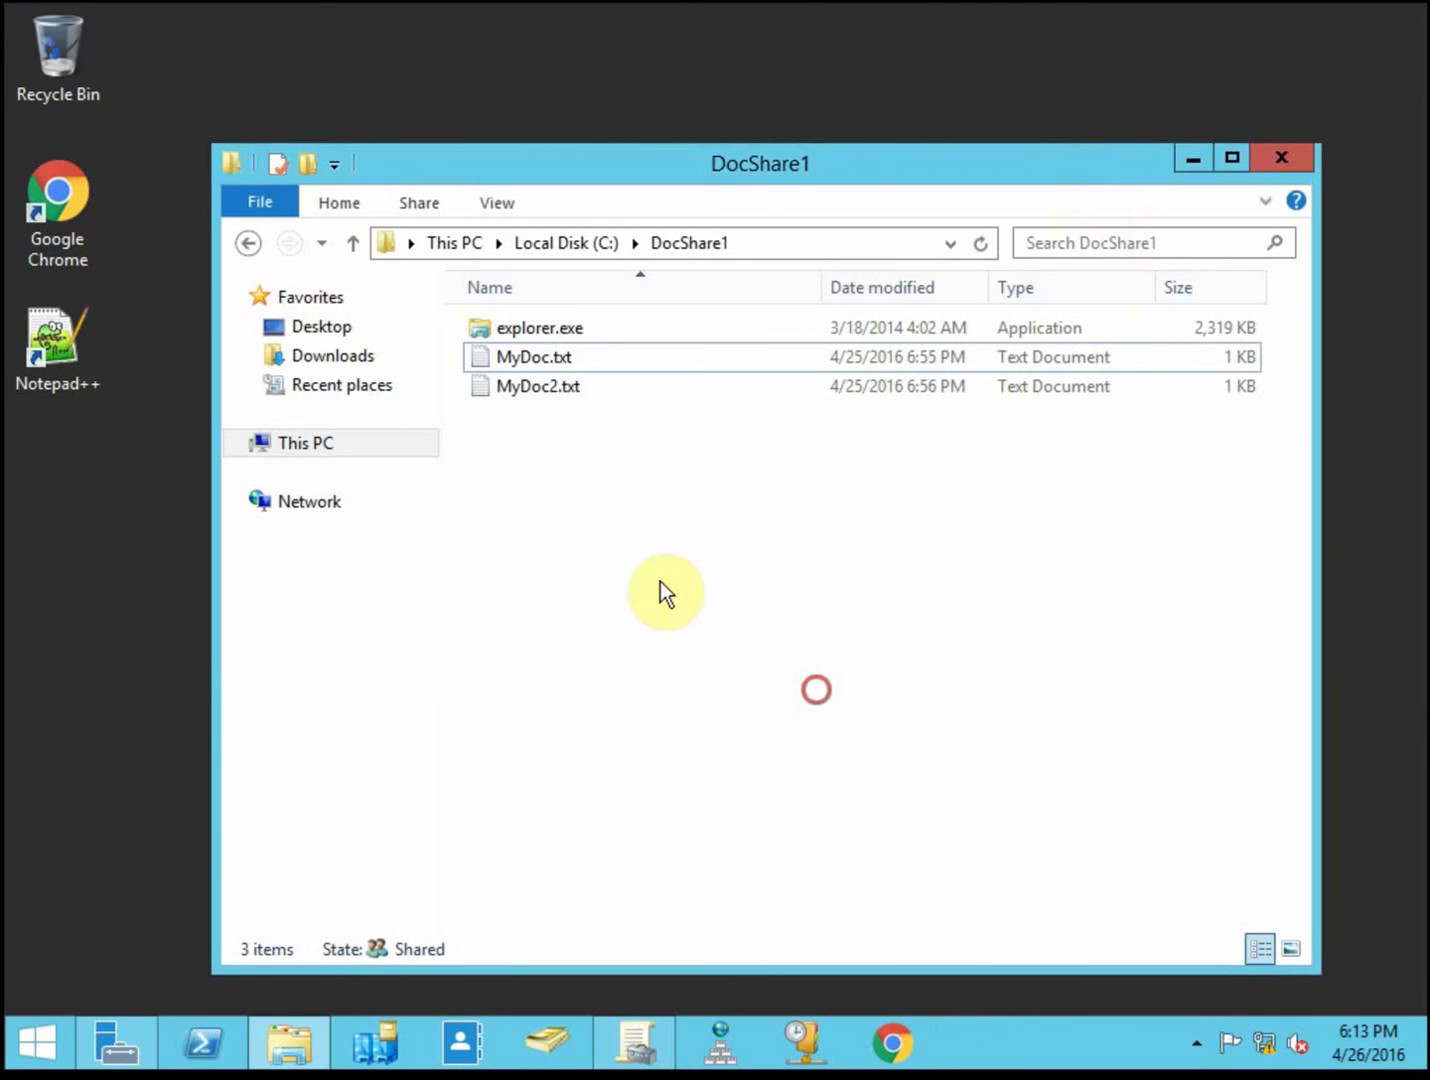
Step: Open and close MyDoc.txt to trigger an audited access, then launch Event Viewer
double_click(572, 352)
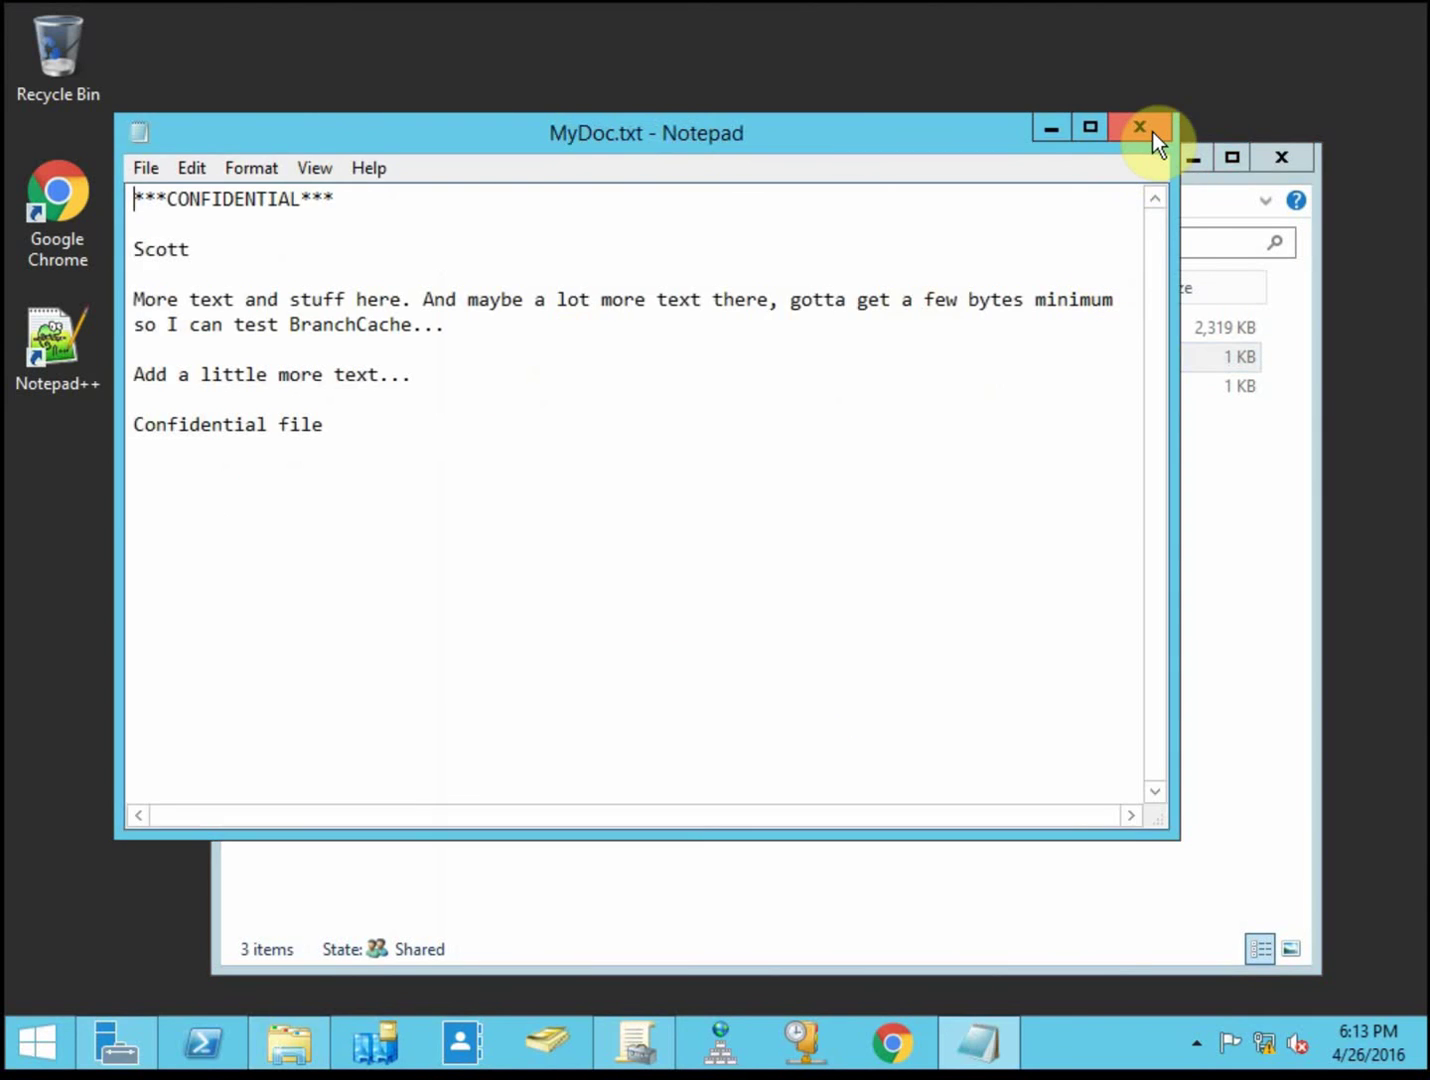
click(1152, 132)
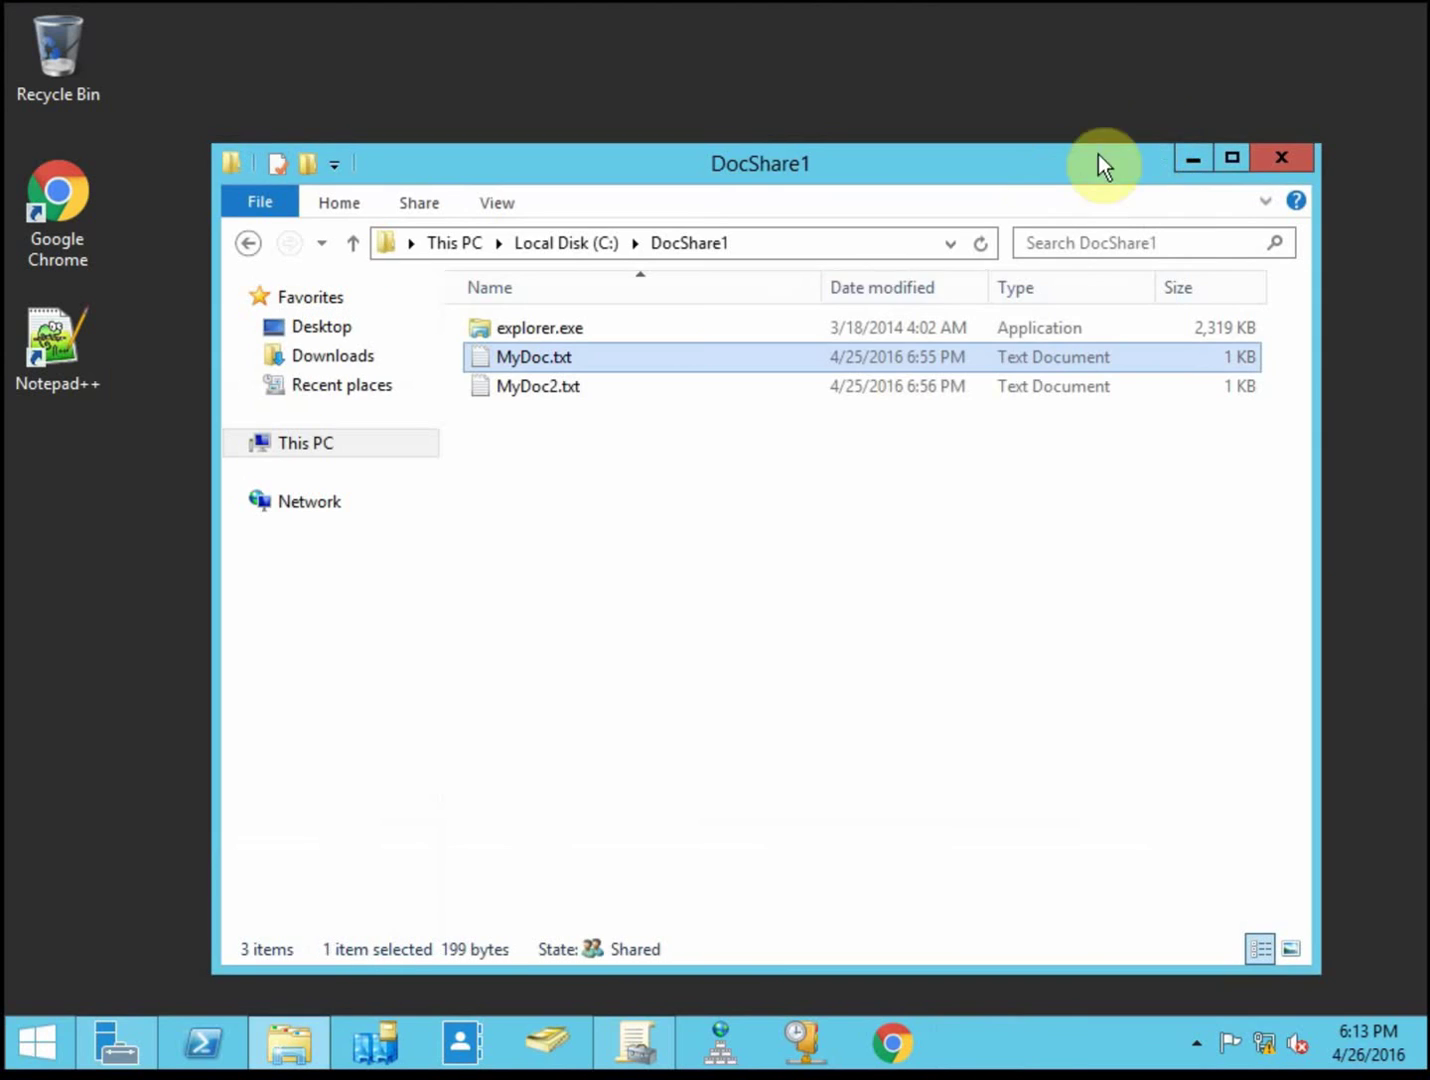
click(38, 1026)
text(event)
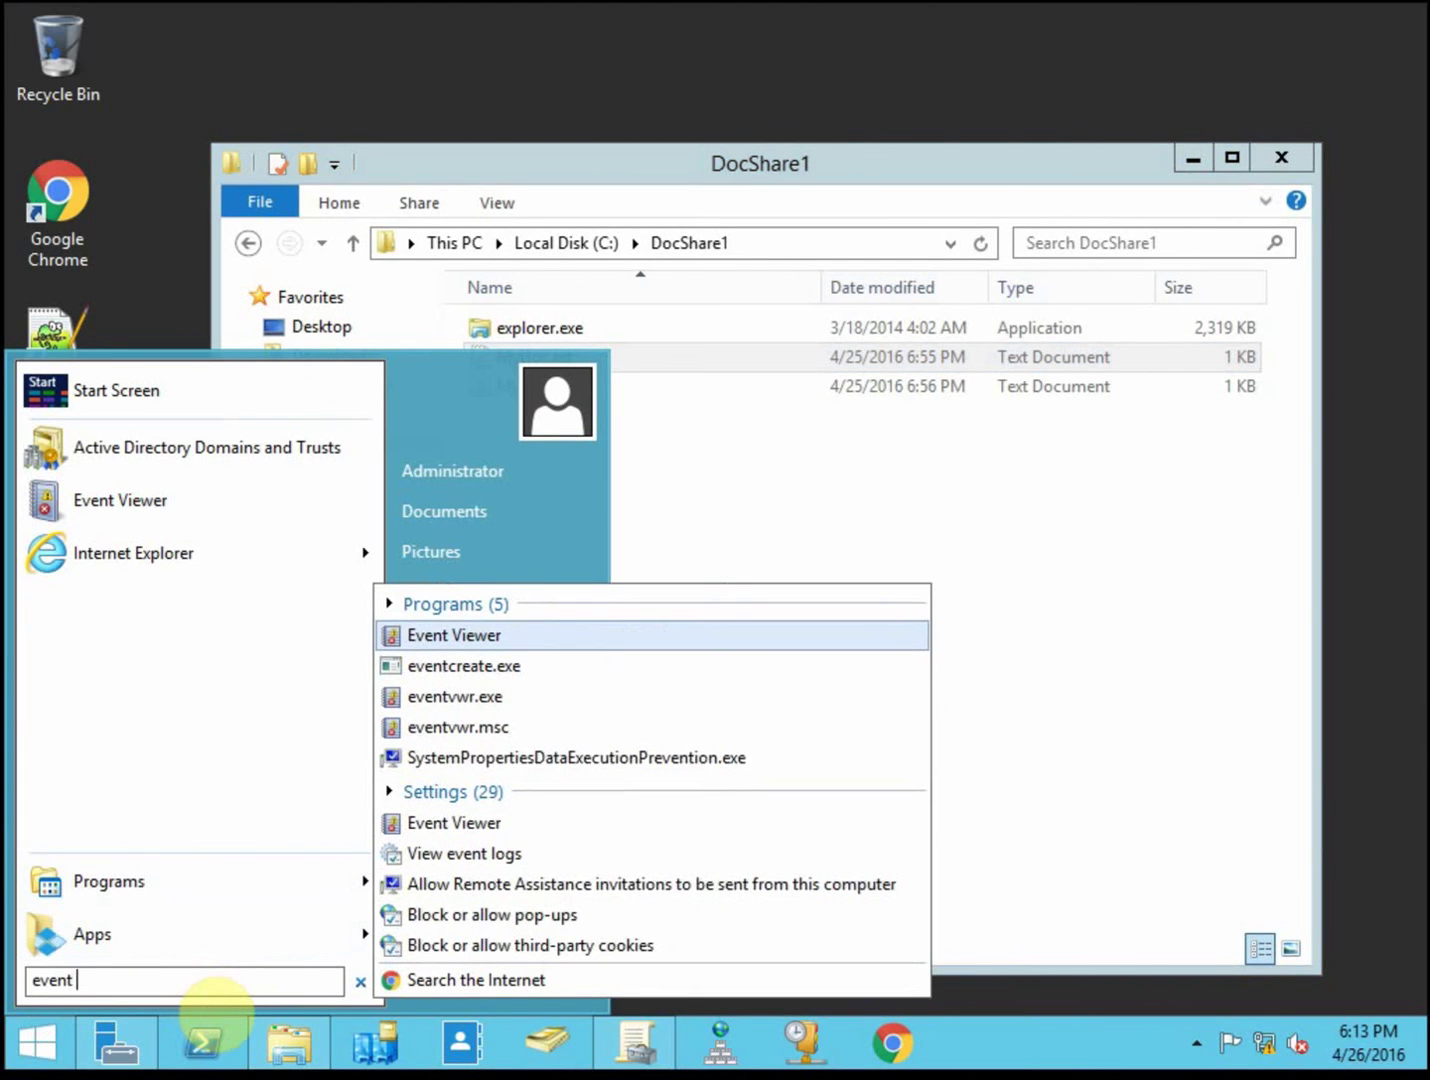
text( vie)
click(531, 812)
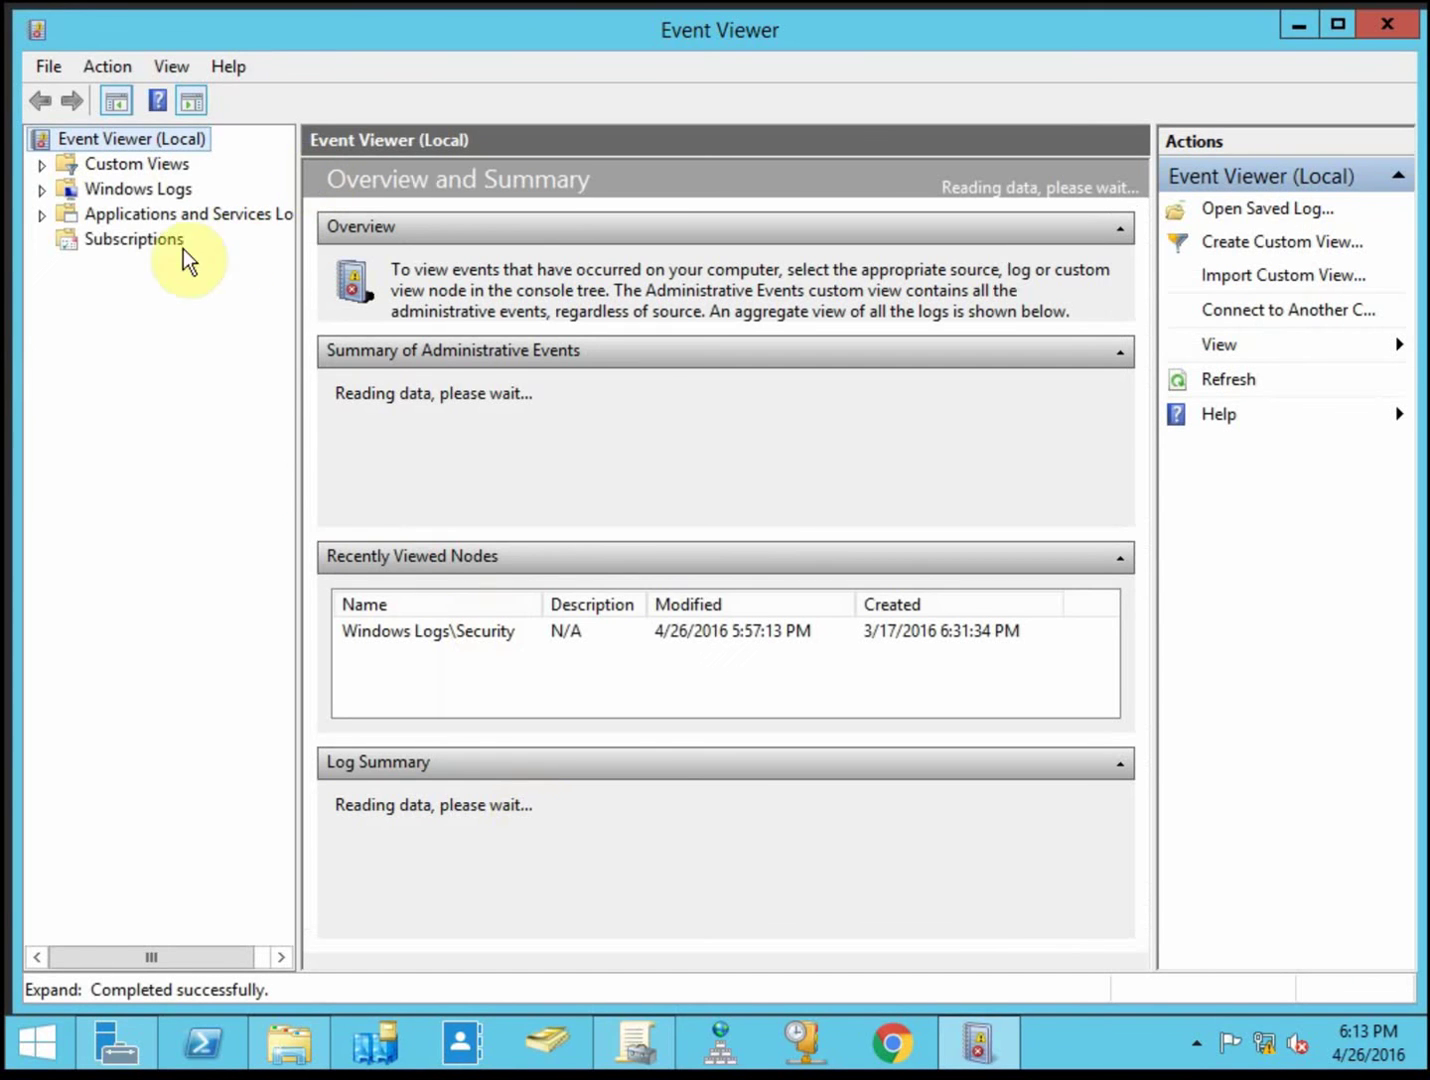
Step: In the Security log, select the 6:13:35 PM 4663 event and show its Details view
click(42, 188)
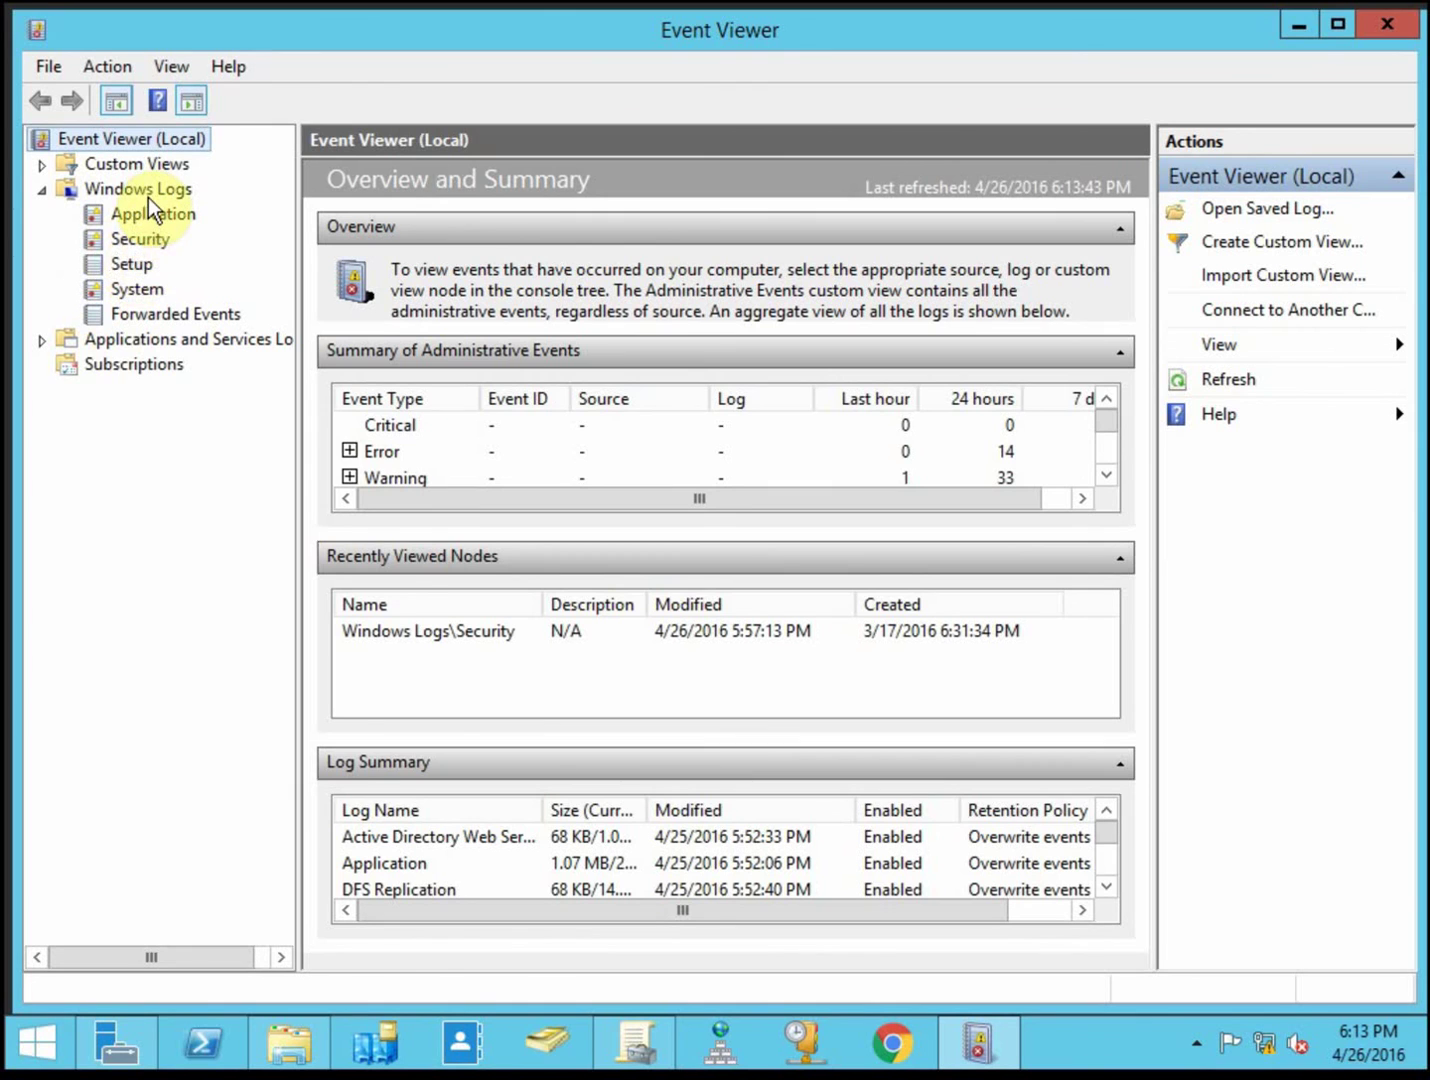
click(157, 240)
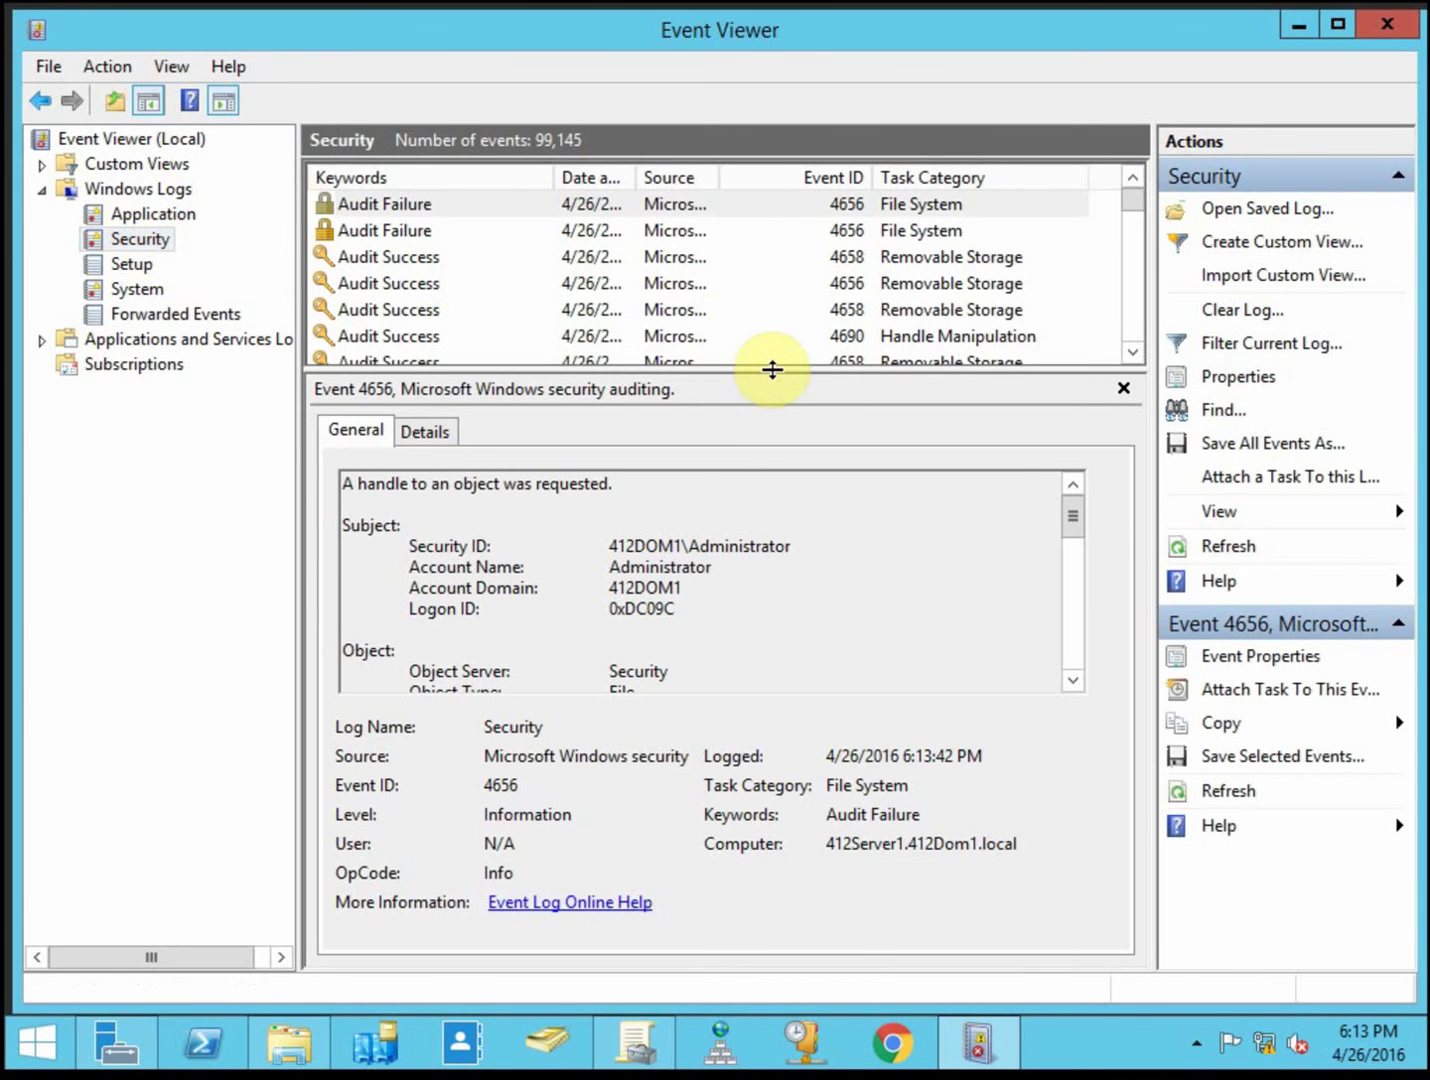
drag(766, 369, 782, 630)
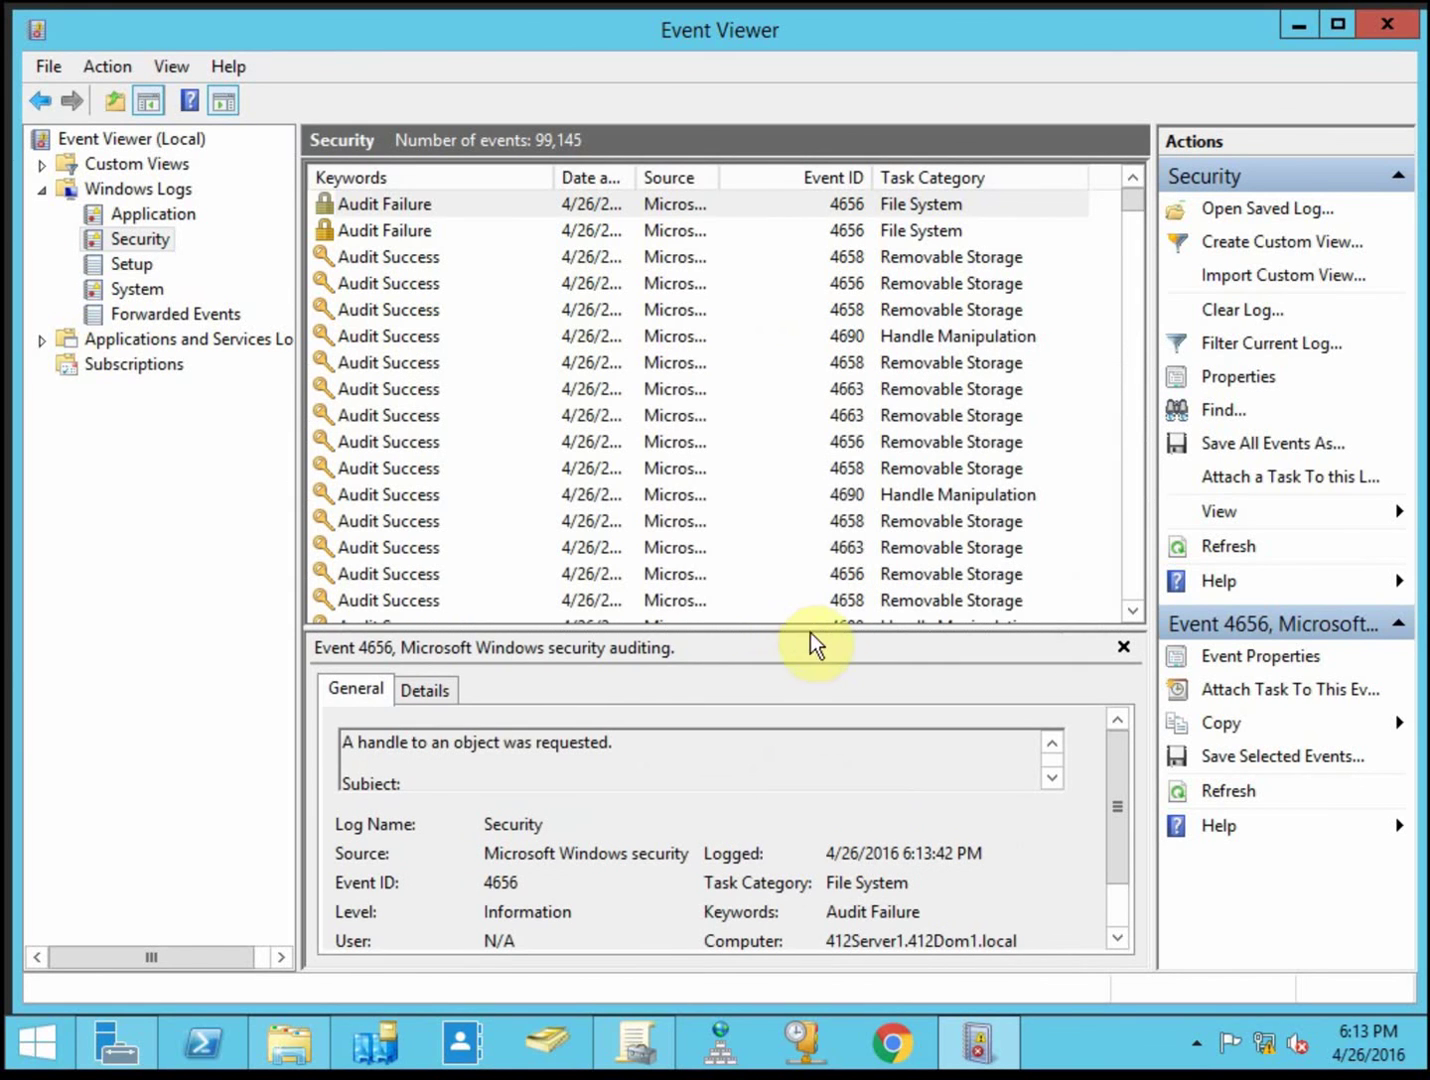
click(873, 425)
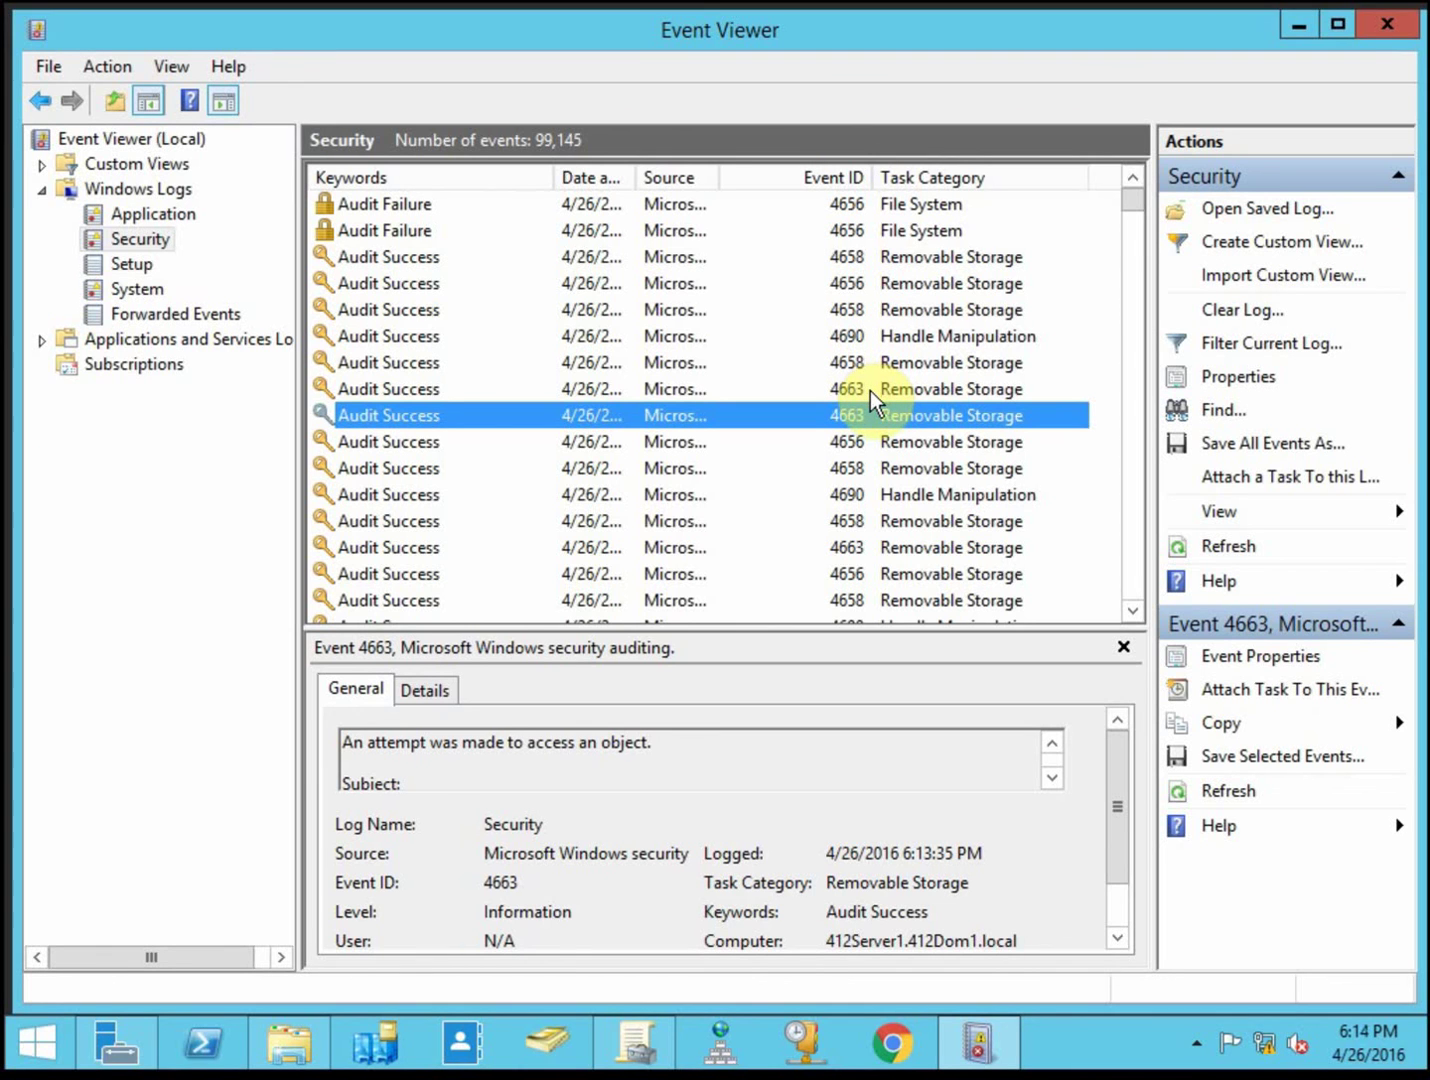
click(872, 389)
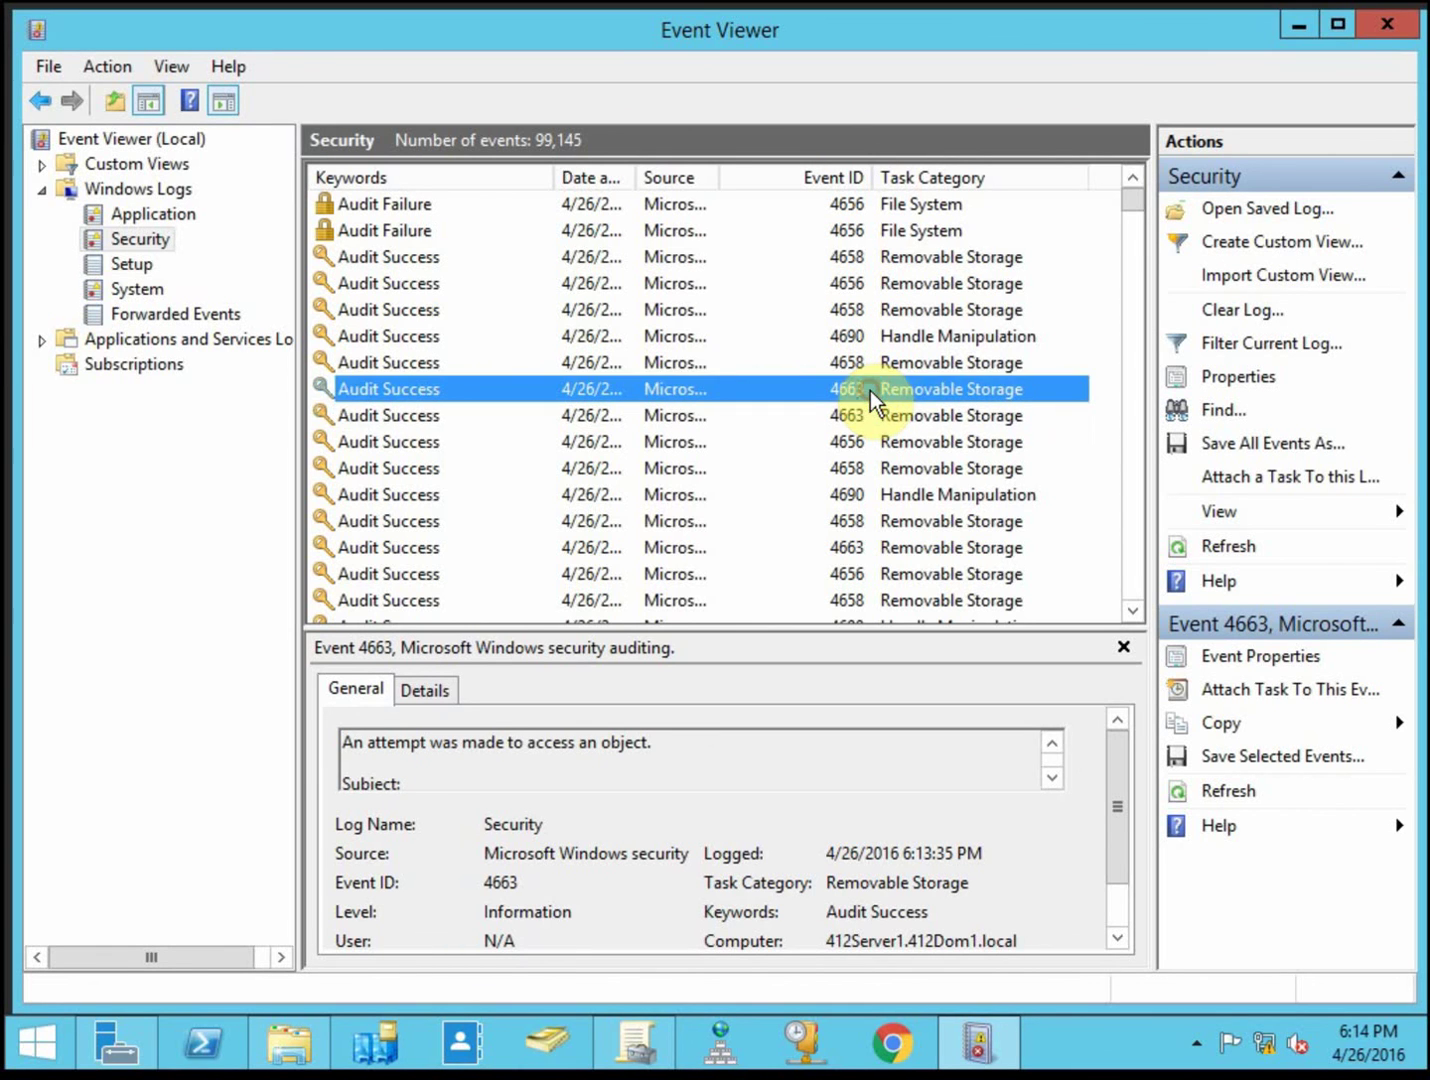
drag(636, 178, 871, 180)
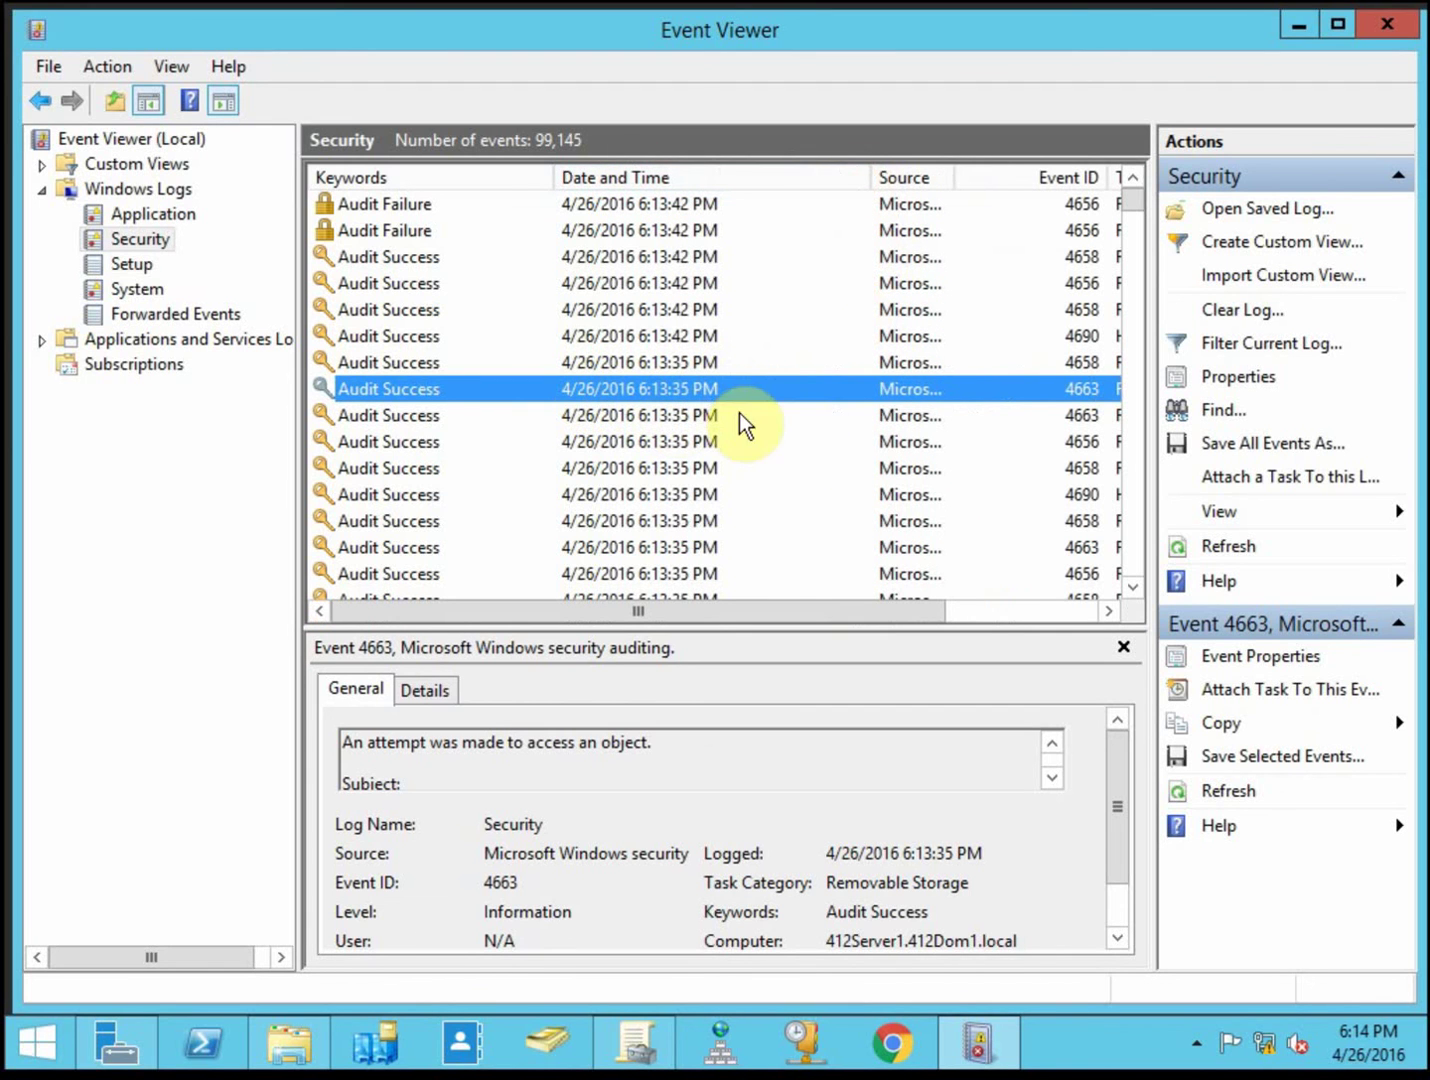
drag(866, 178, 782, 177)
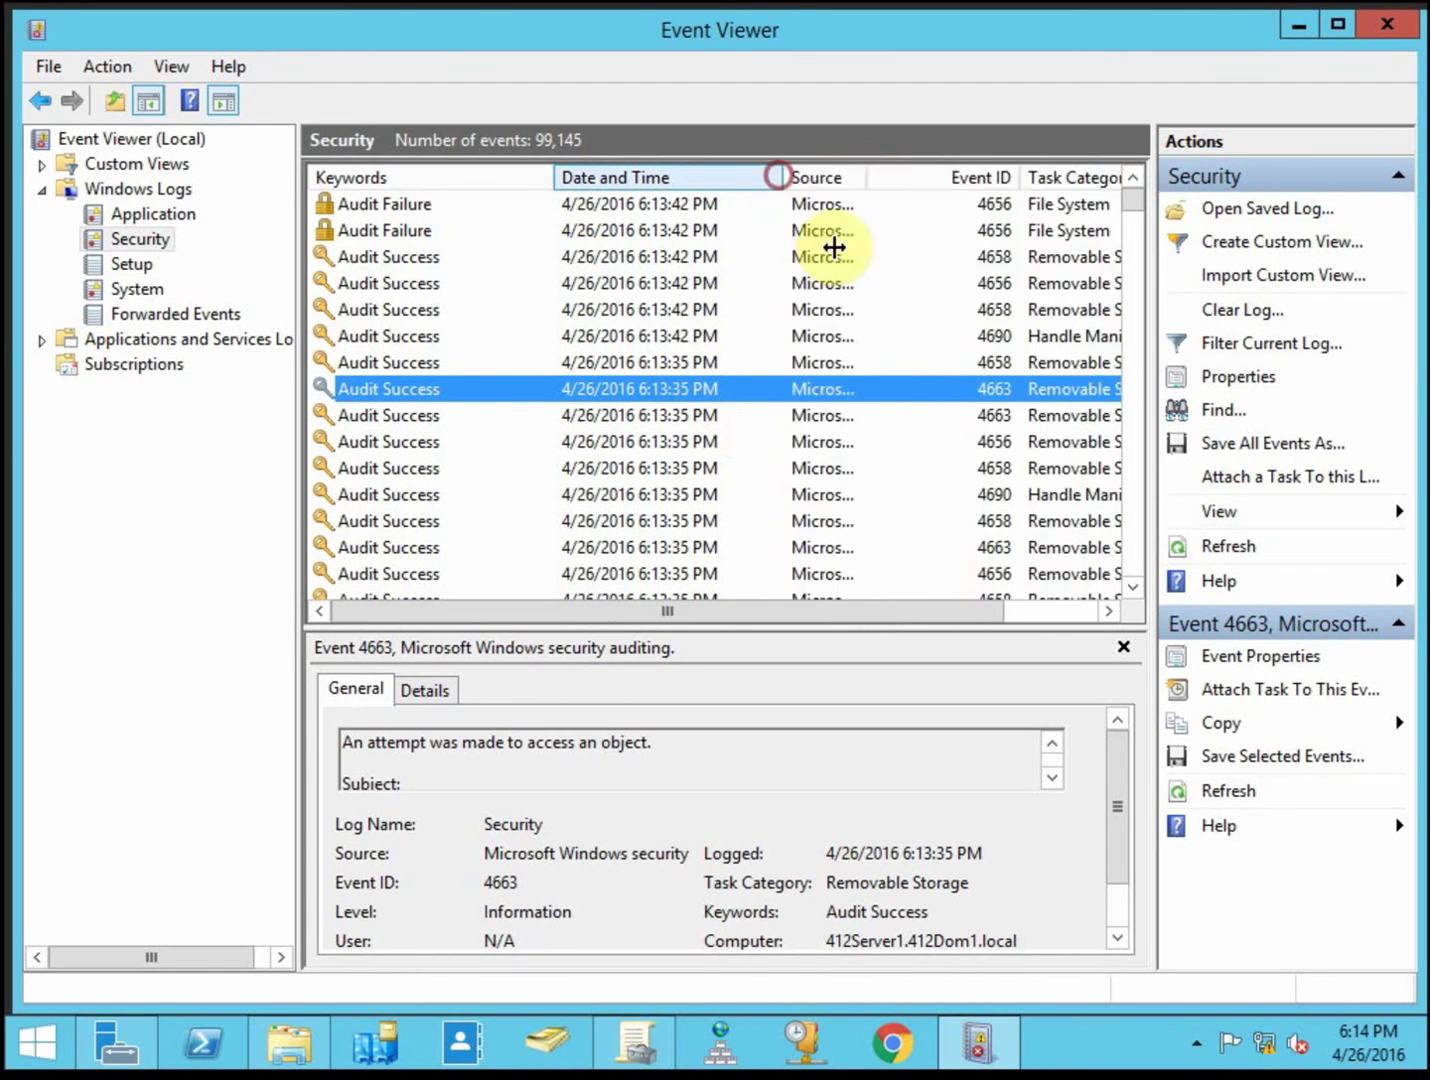
click(420, 691)
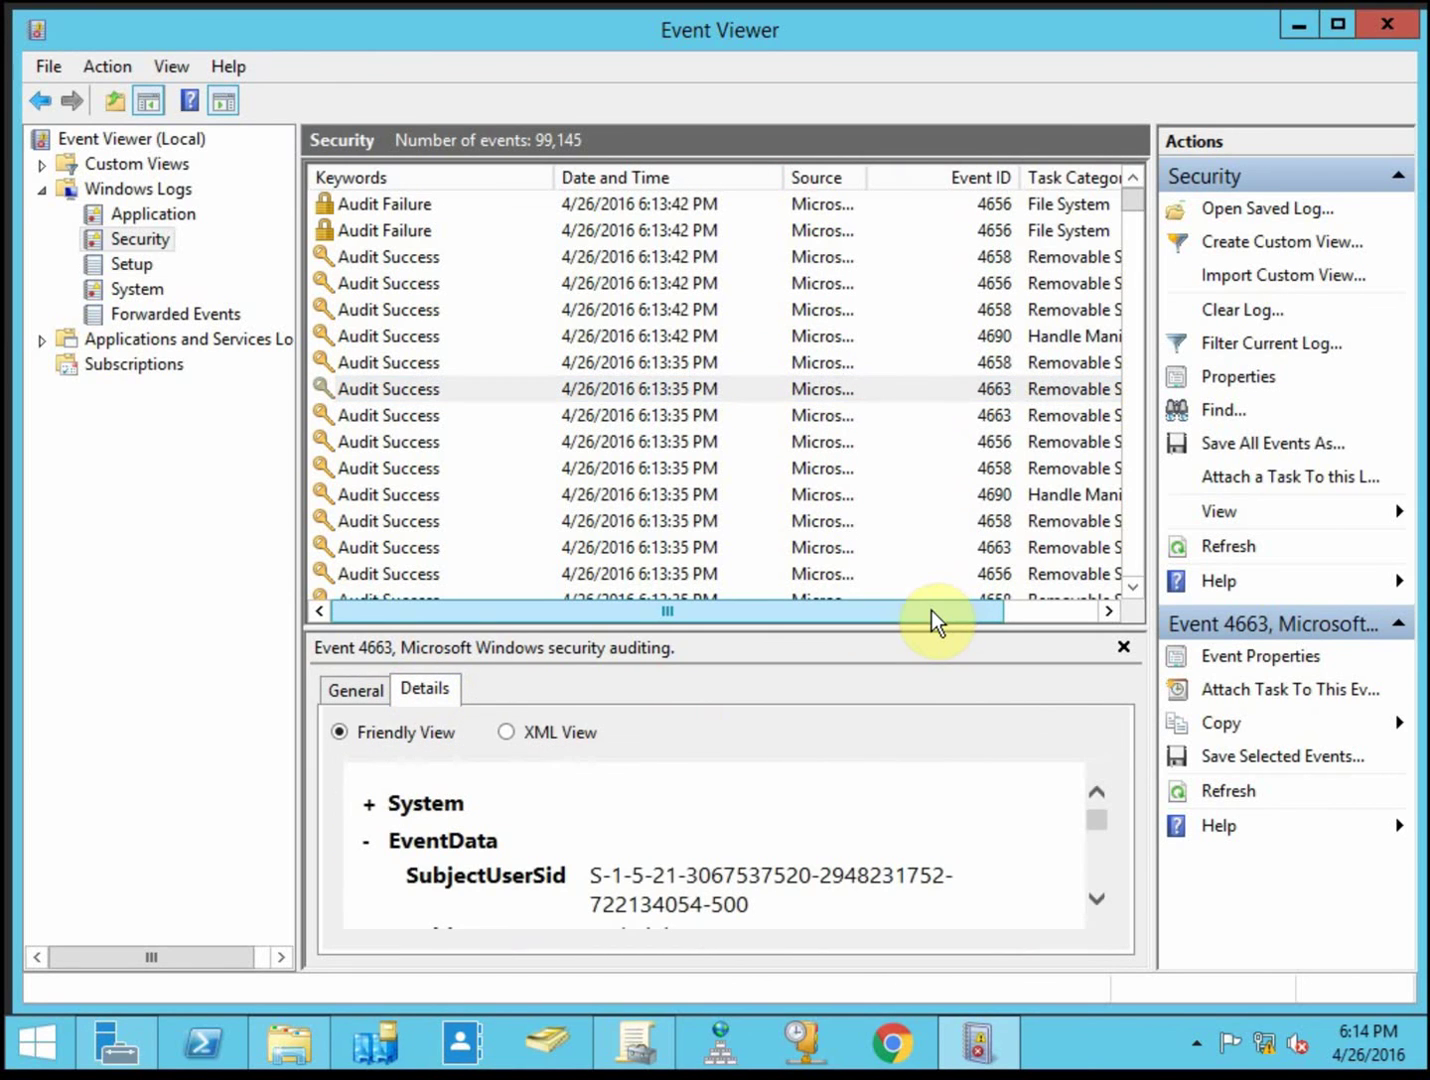
Step: Check the event's SubjectUserName Administrator, domain 412DOM1 and object C:\DocShare1\MyDoc.txt
click(1101, 898)
click(1100, 899)
click(1100, 899)
click(1101, 898)
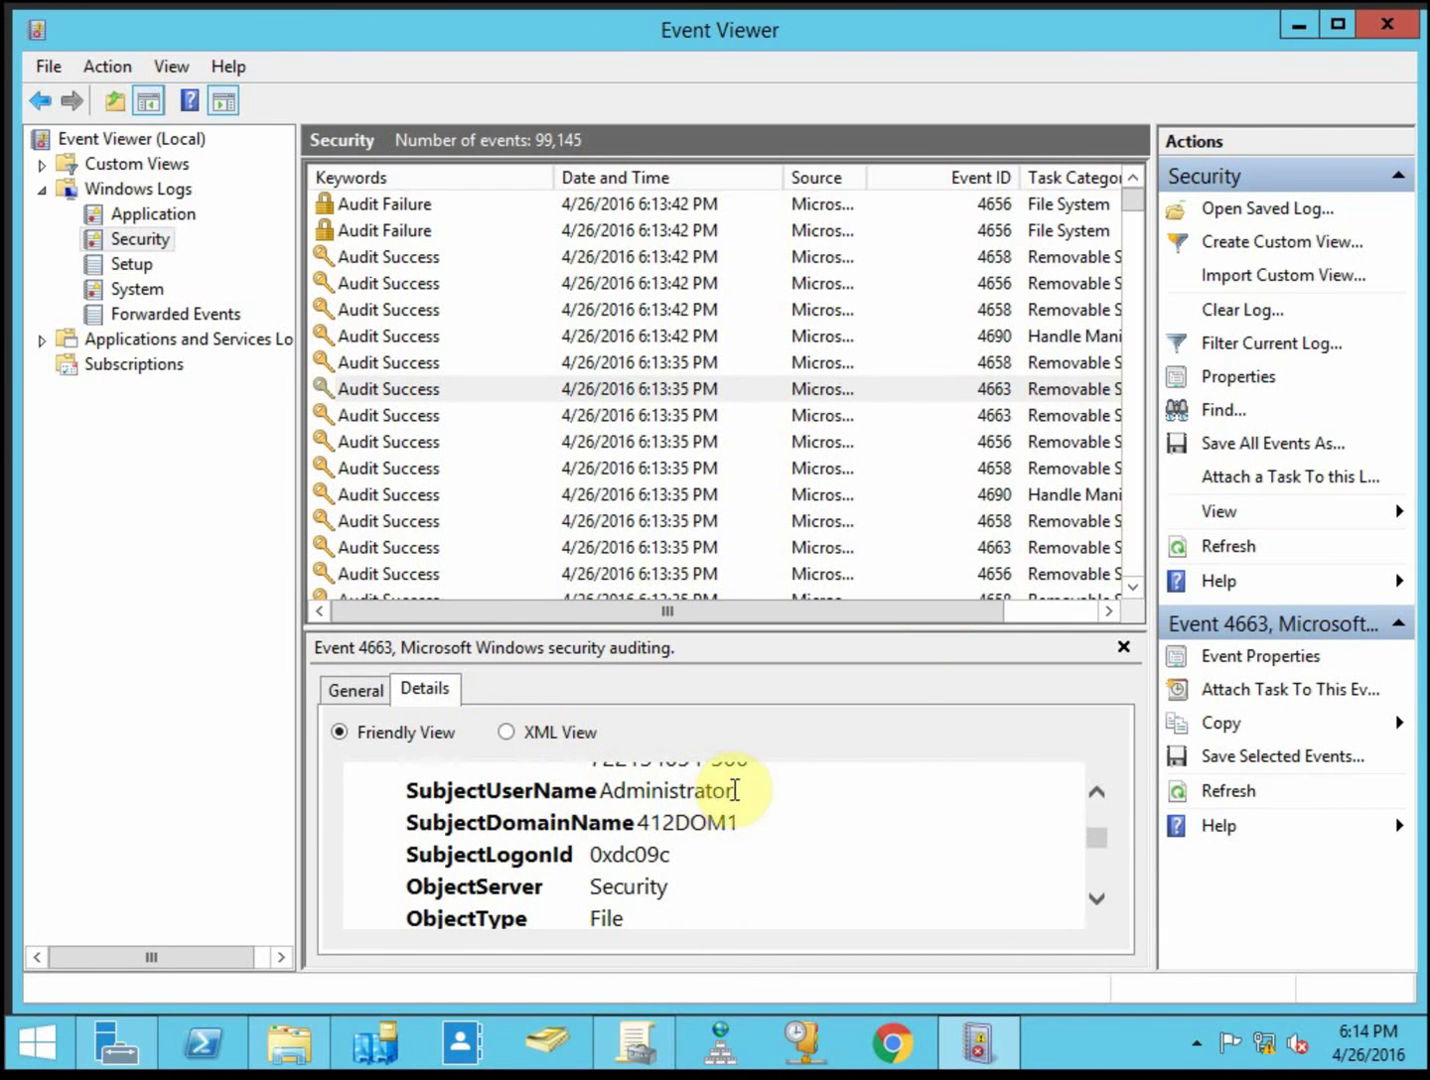
double_click(700, 789)
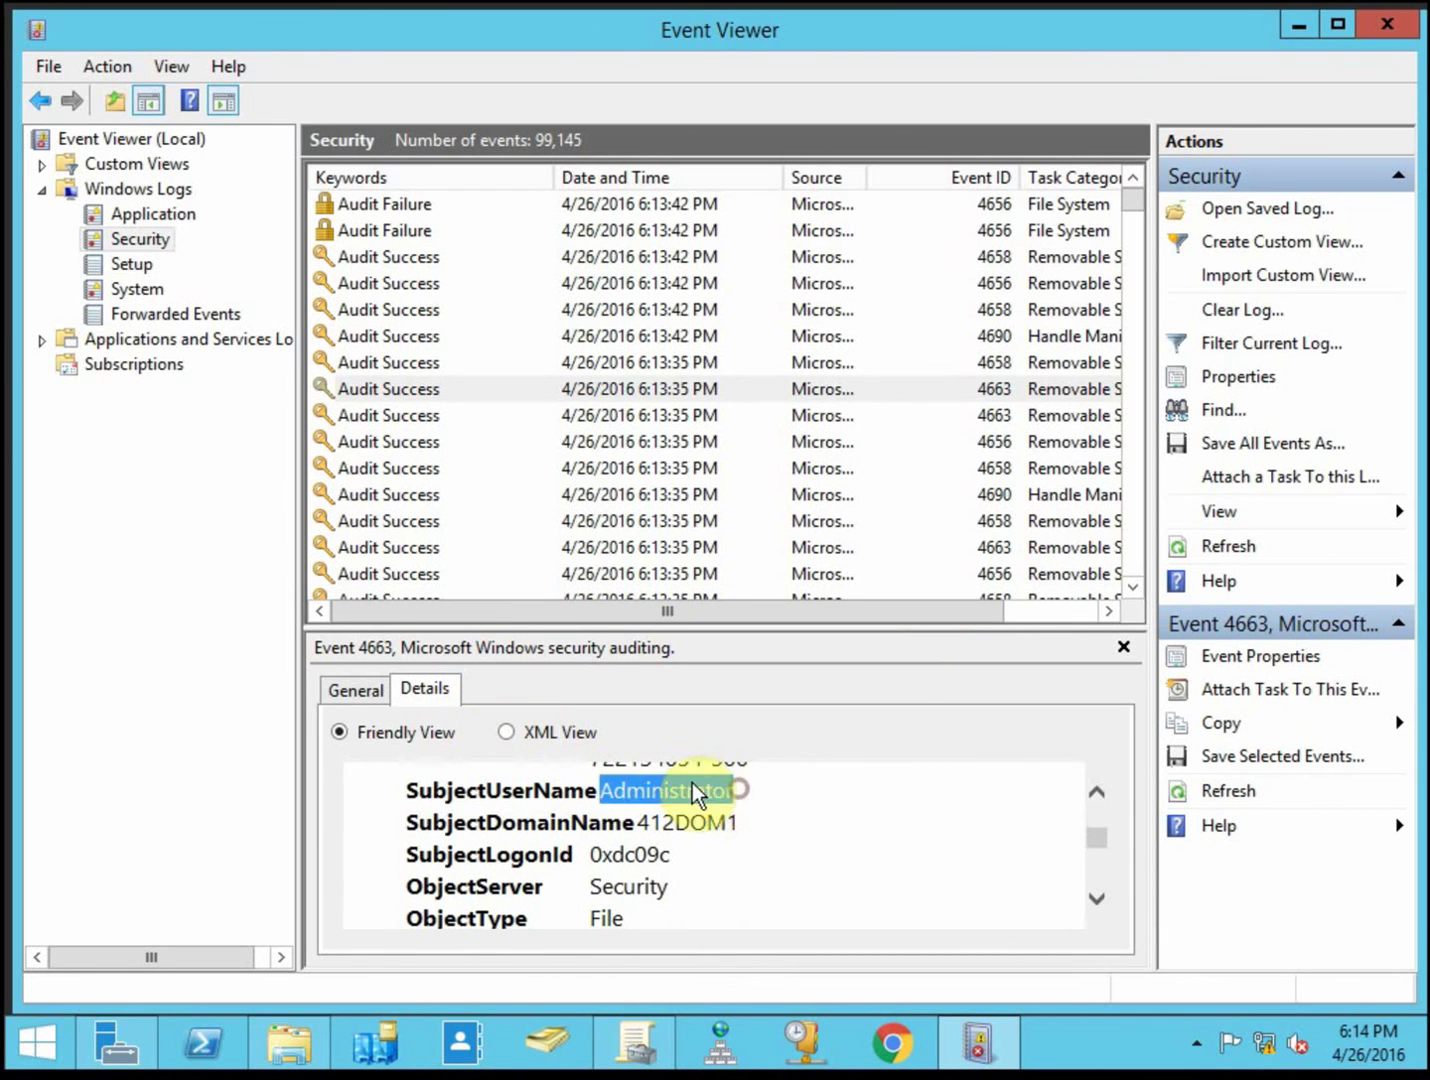
double_click(751, 825)
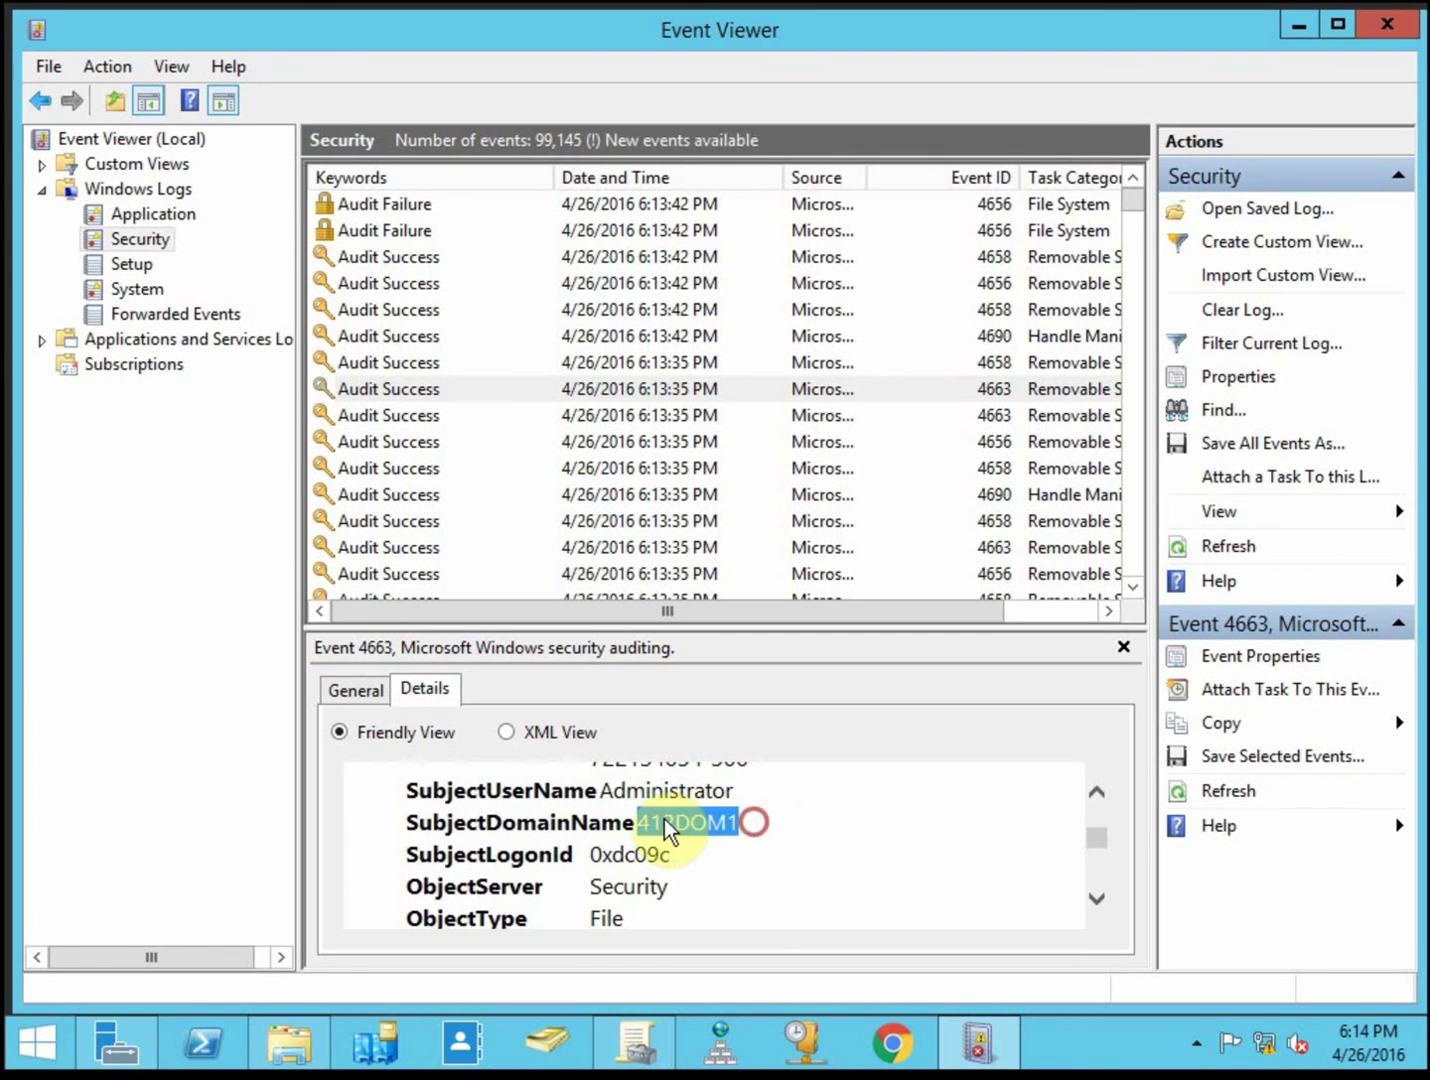
click(1099, 900)
click(1100, 905)
drag(835, 827, 587, 833)
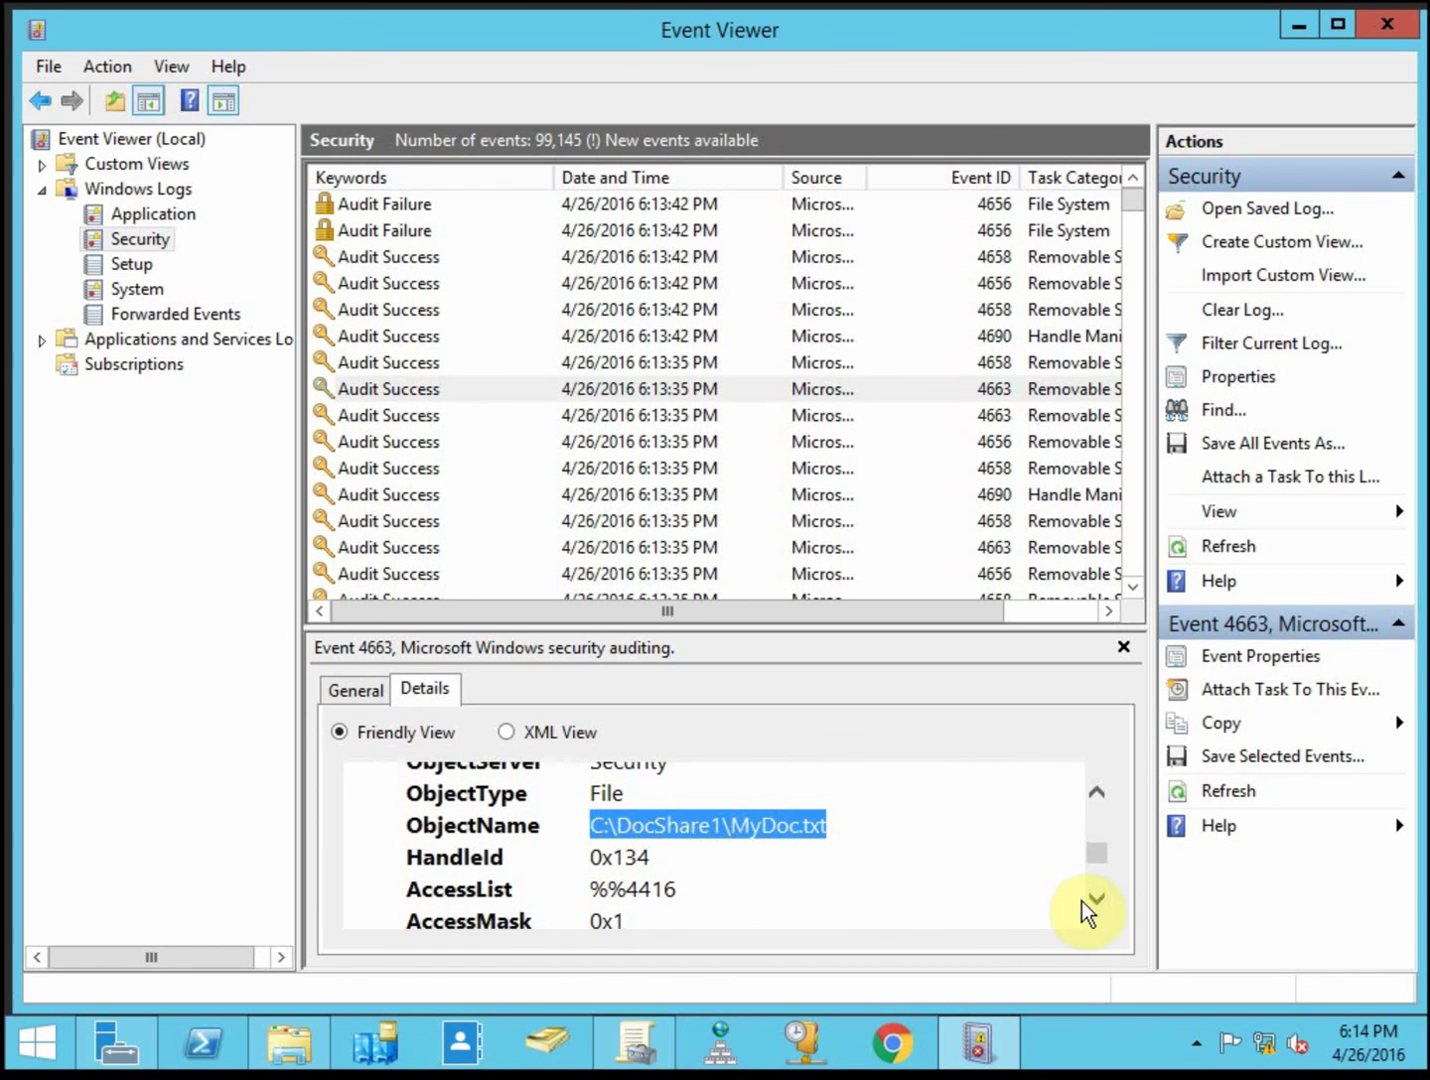
Step: Reconfirm the Administrator user and notepad.exe process fields, then close Event Viewer
click(1097, 792)
click(1097, 792)
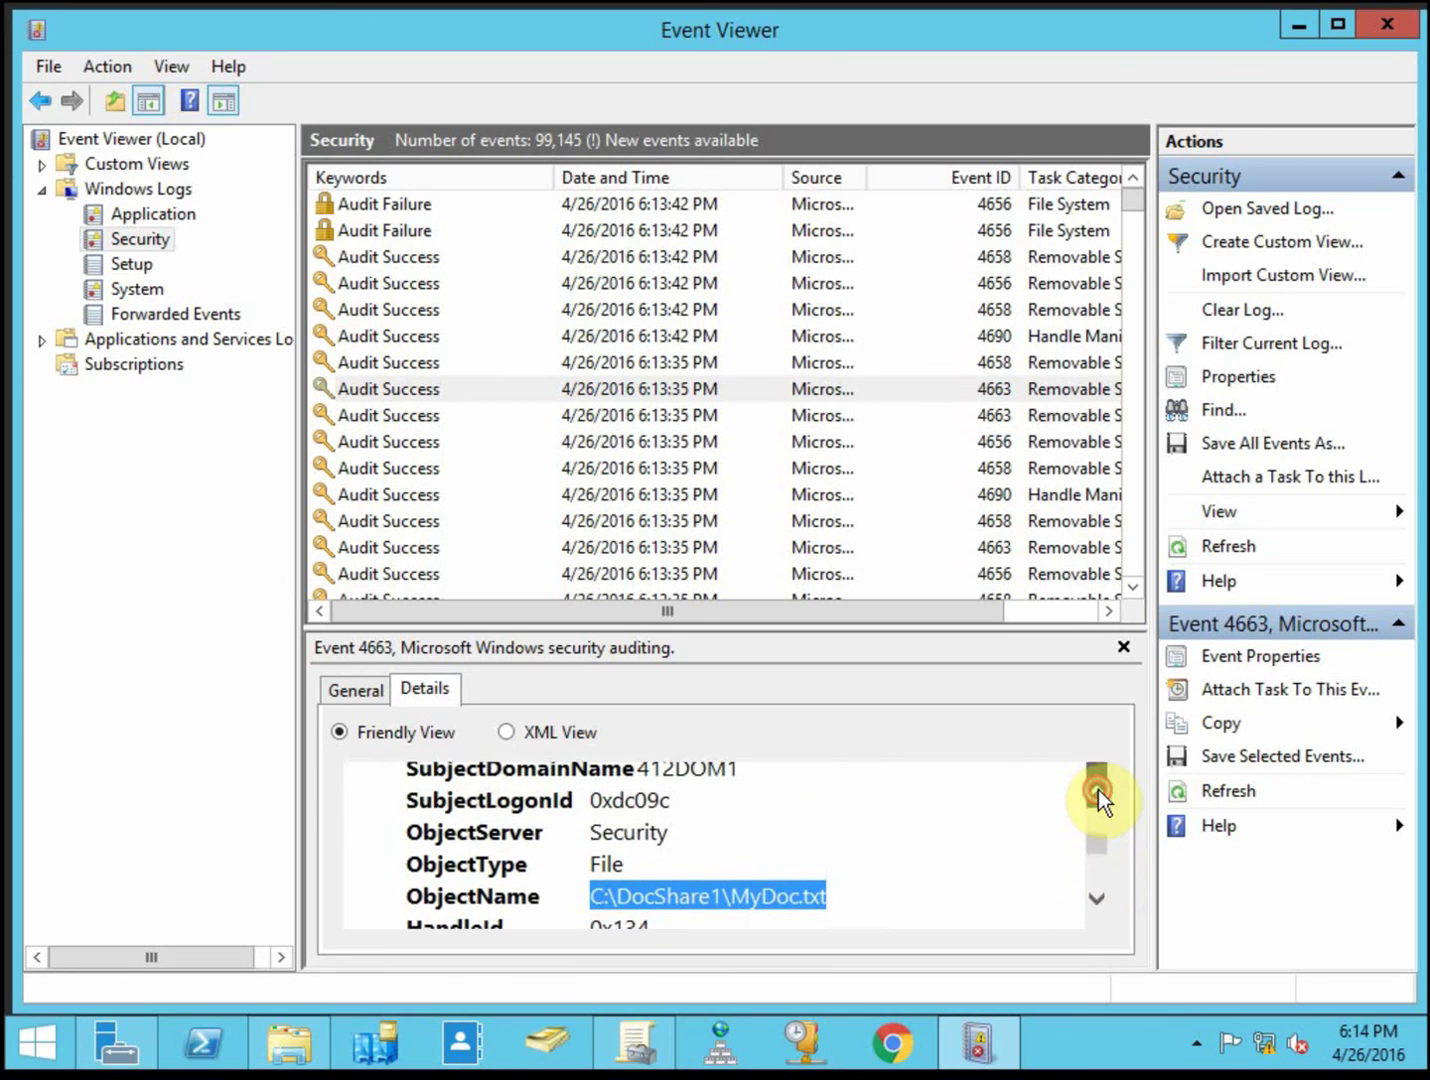
click(1097, 792)
click(1098, 793)
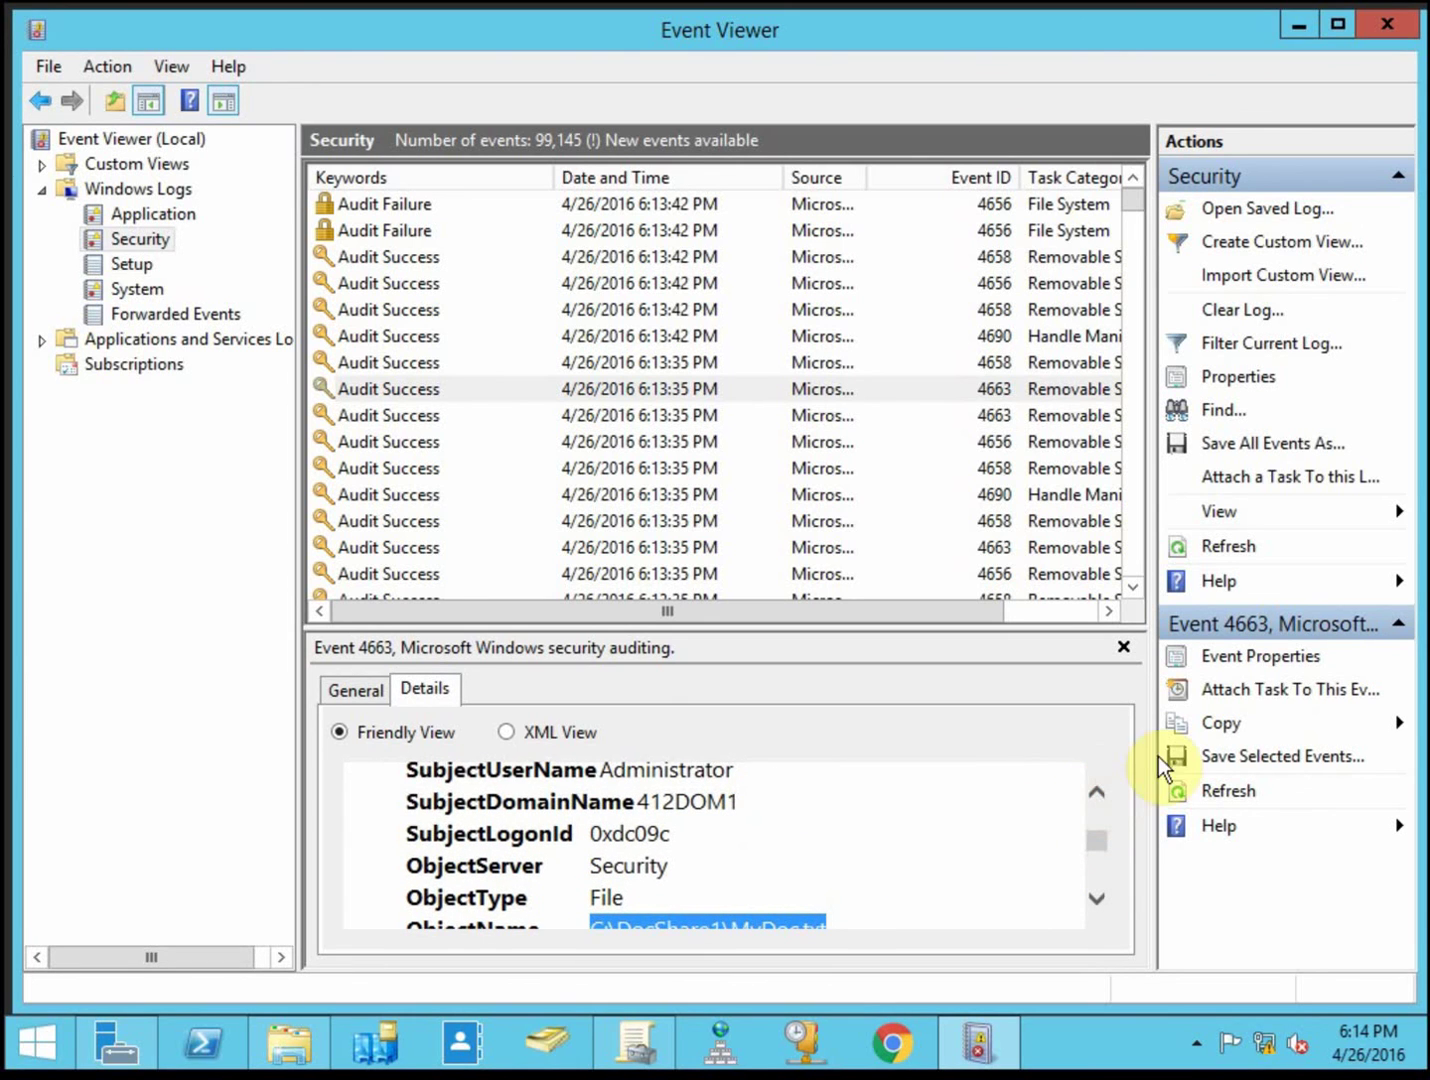
click(1097, 792)
click(1097, 792)
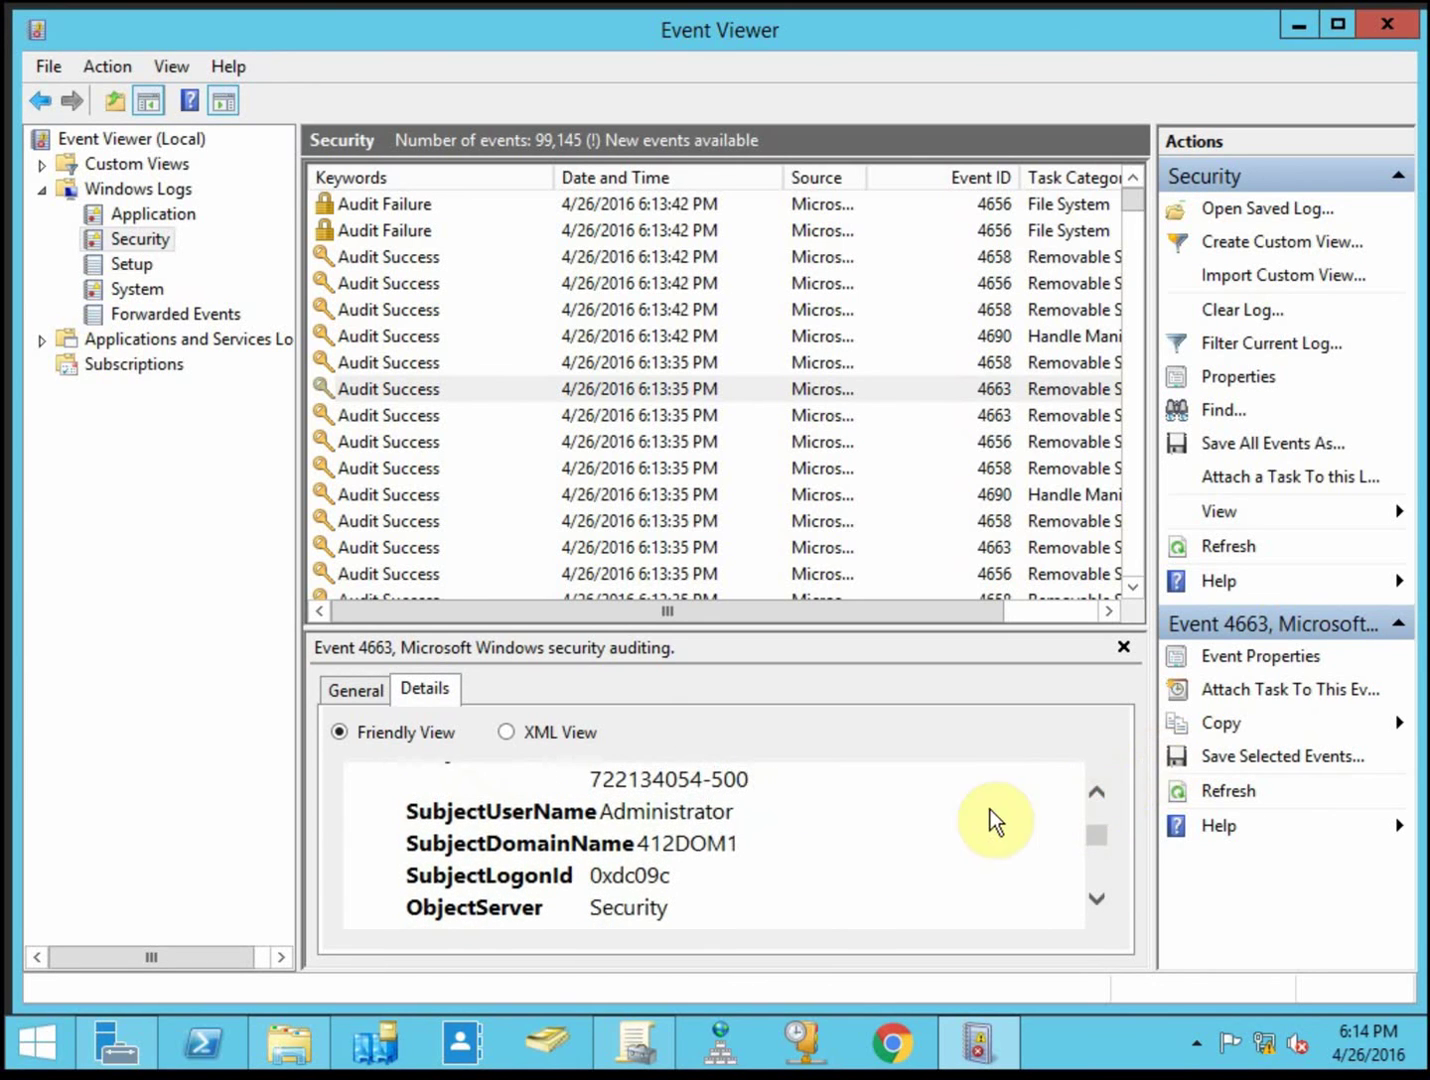
double_click(728, 813)
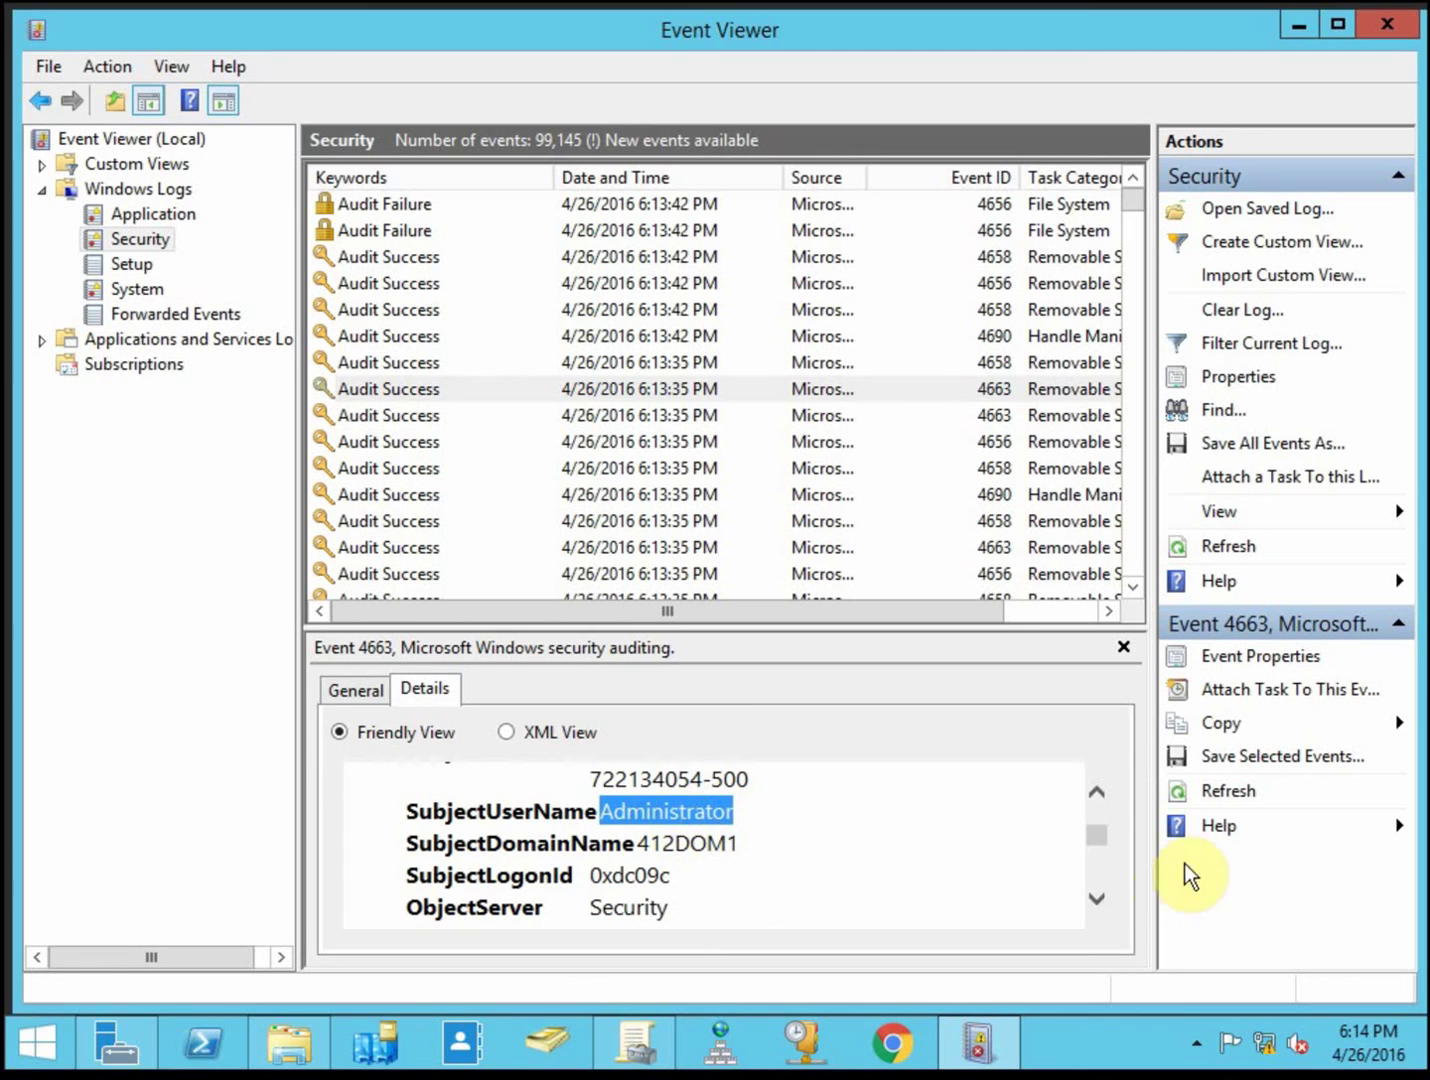
click(1097, 901)
click(1097, 901)
click(1097, 901)
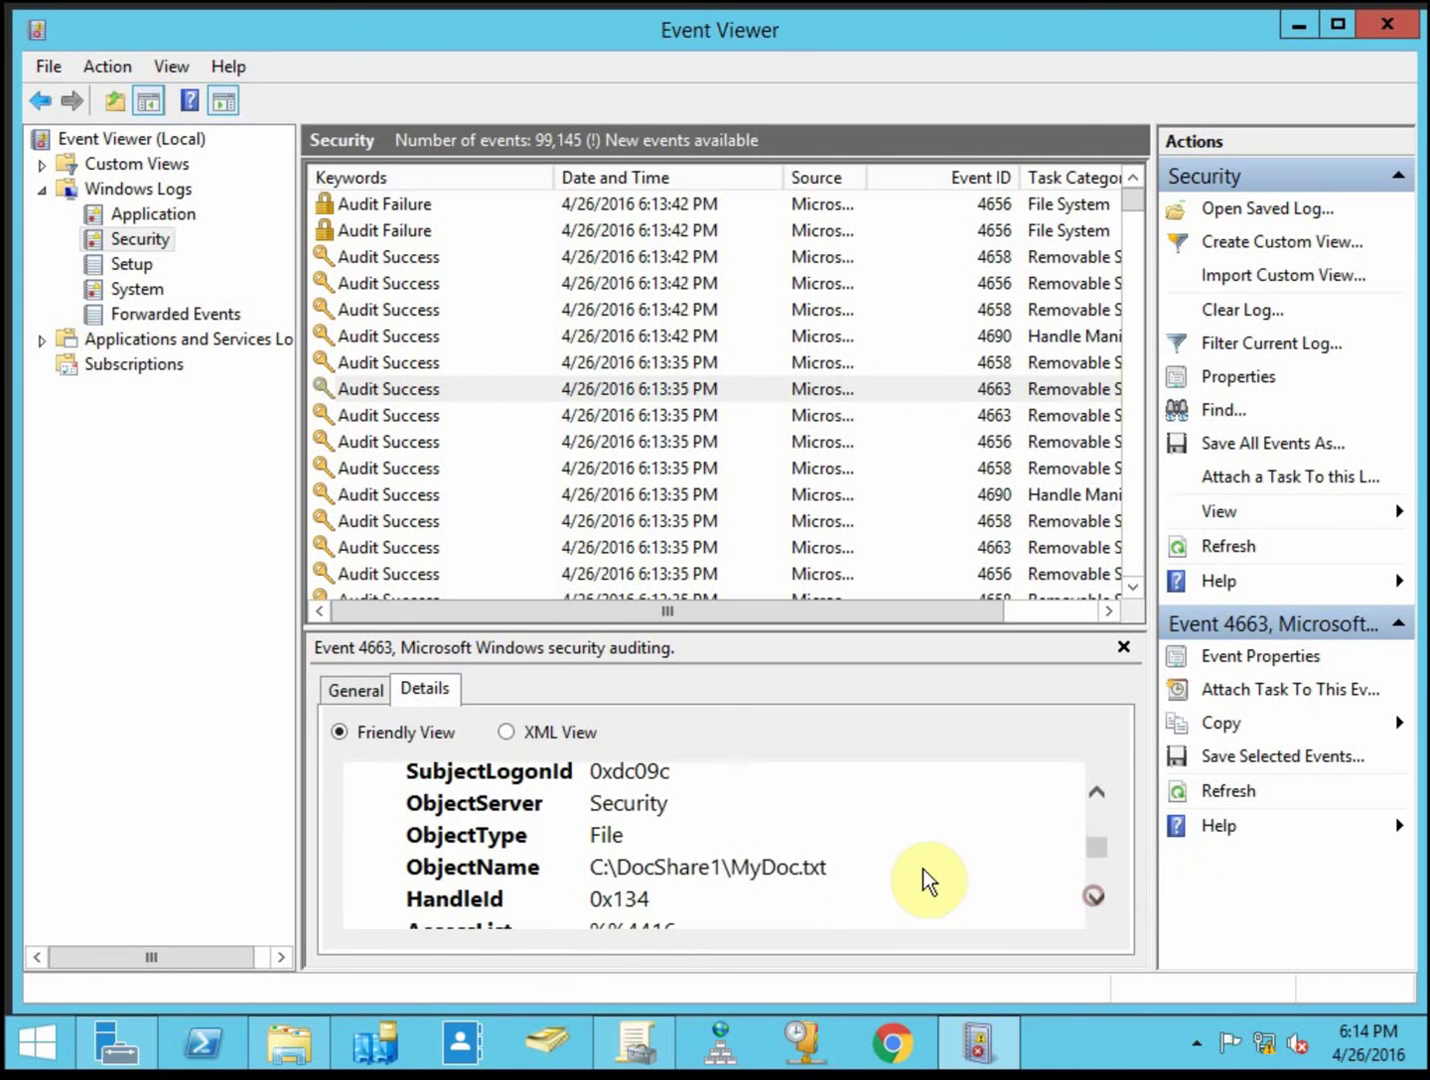
drag(825, 868, 587, 868)
click(903, 837)
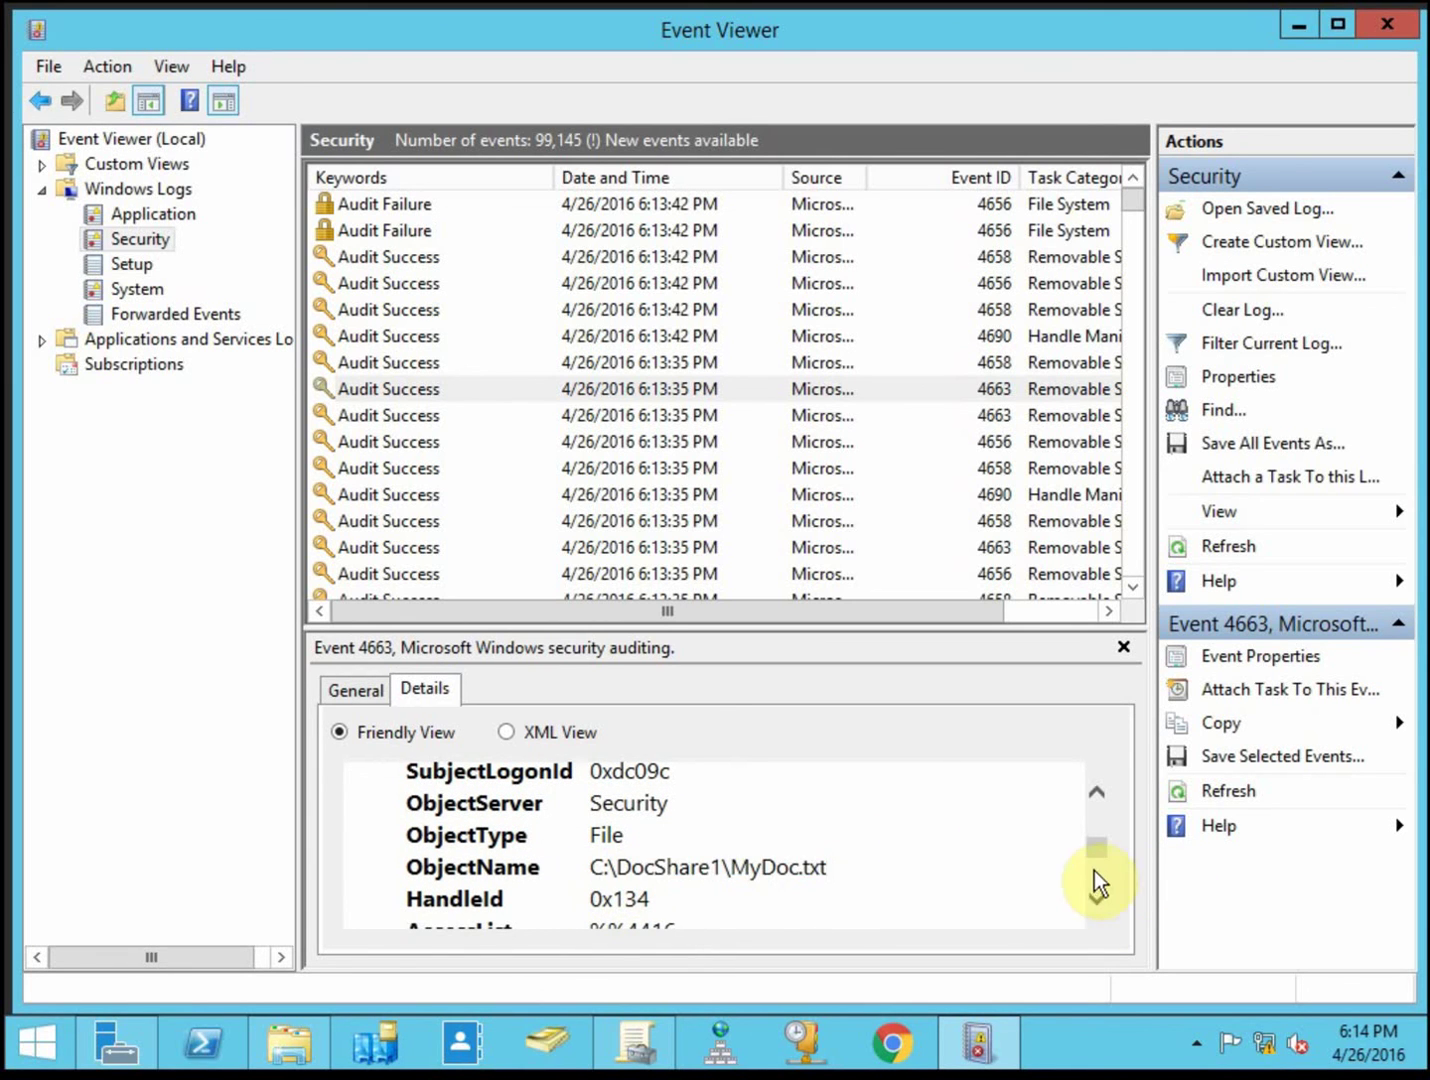
drag(1104, 854, 1104, 881)
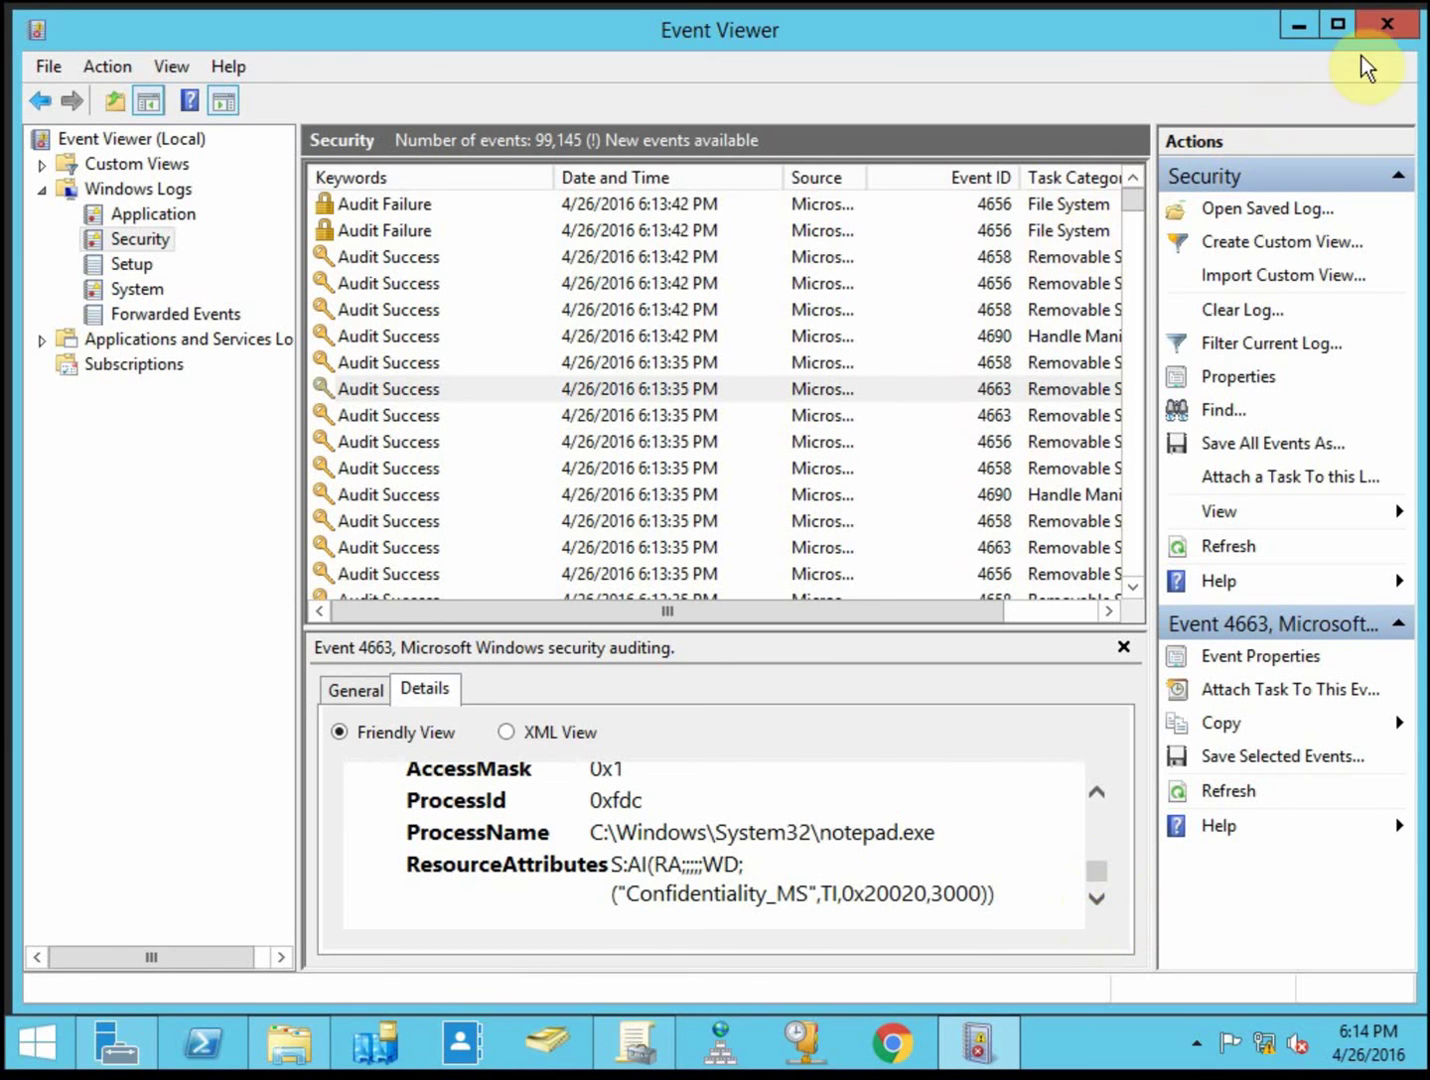
click(1390, 26)
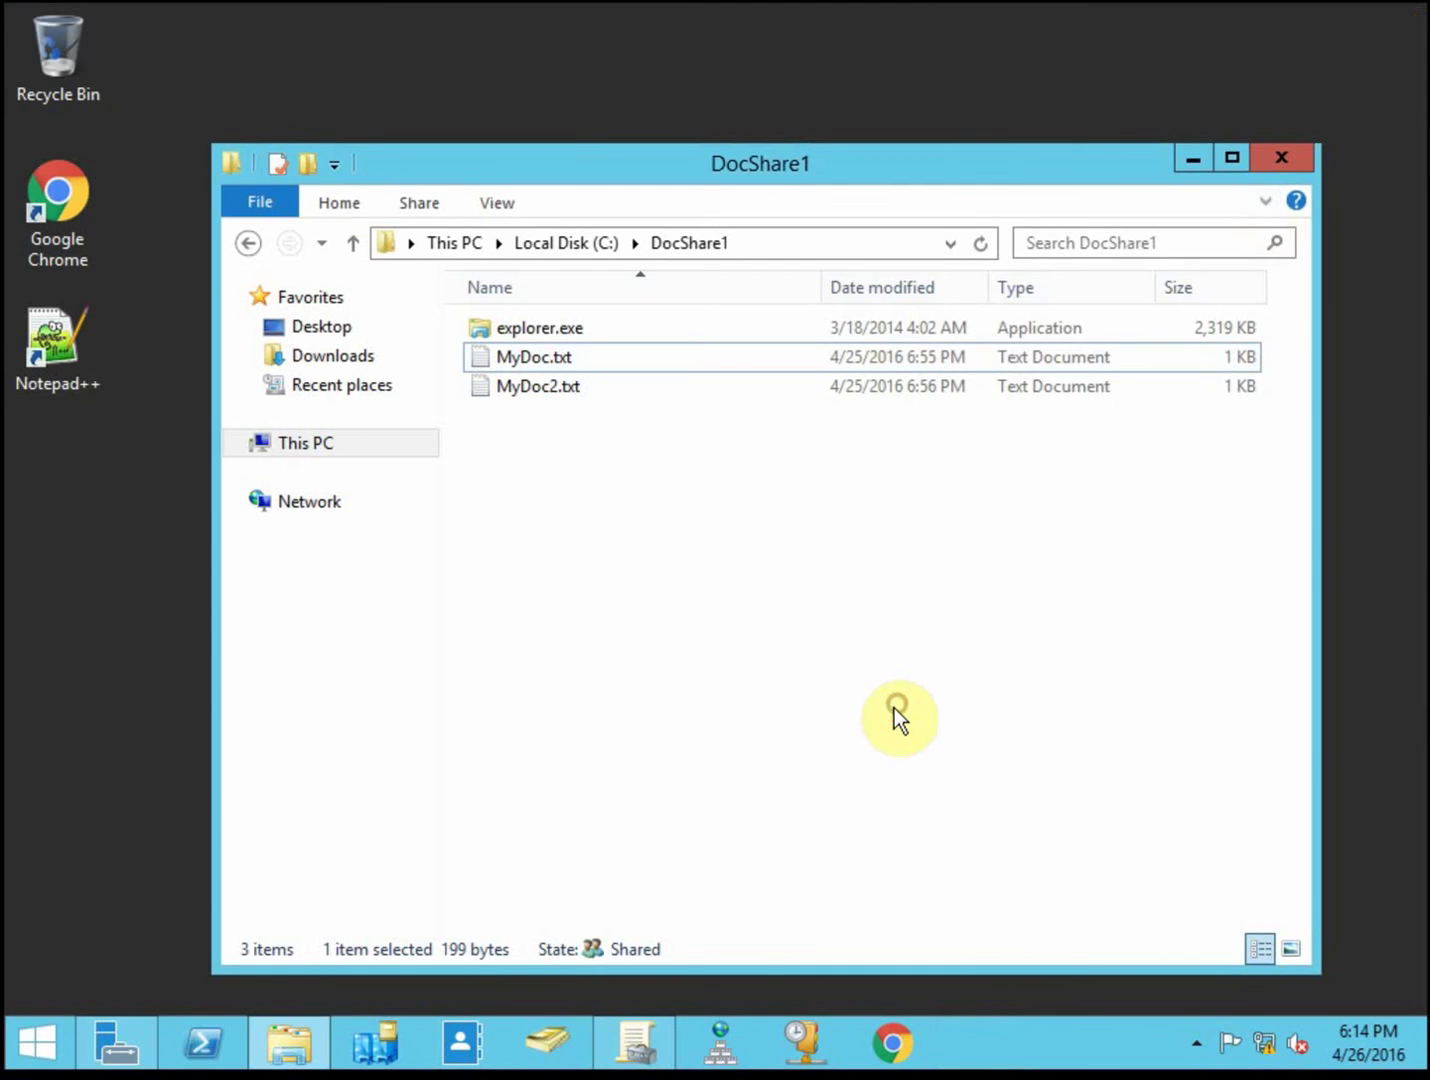
Step: Relaunch Event Viewer by searching 'event' from the Start menu
click(52, 1035)
mouse_move(268, 954)
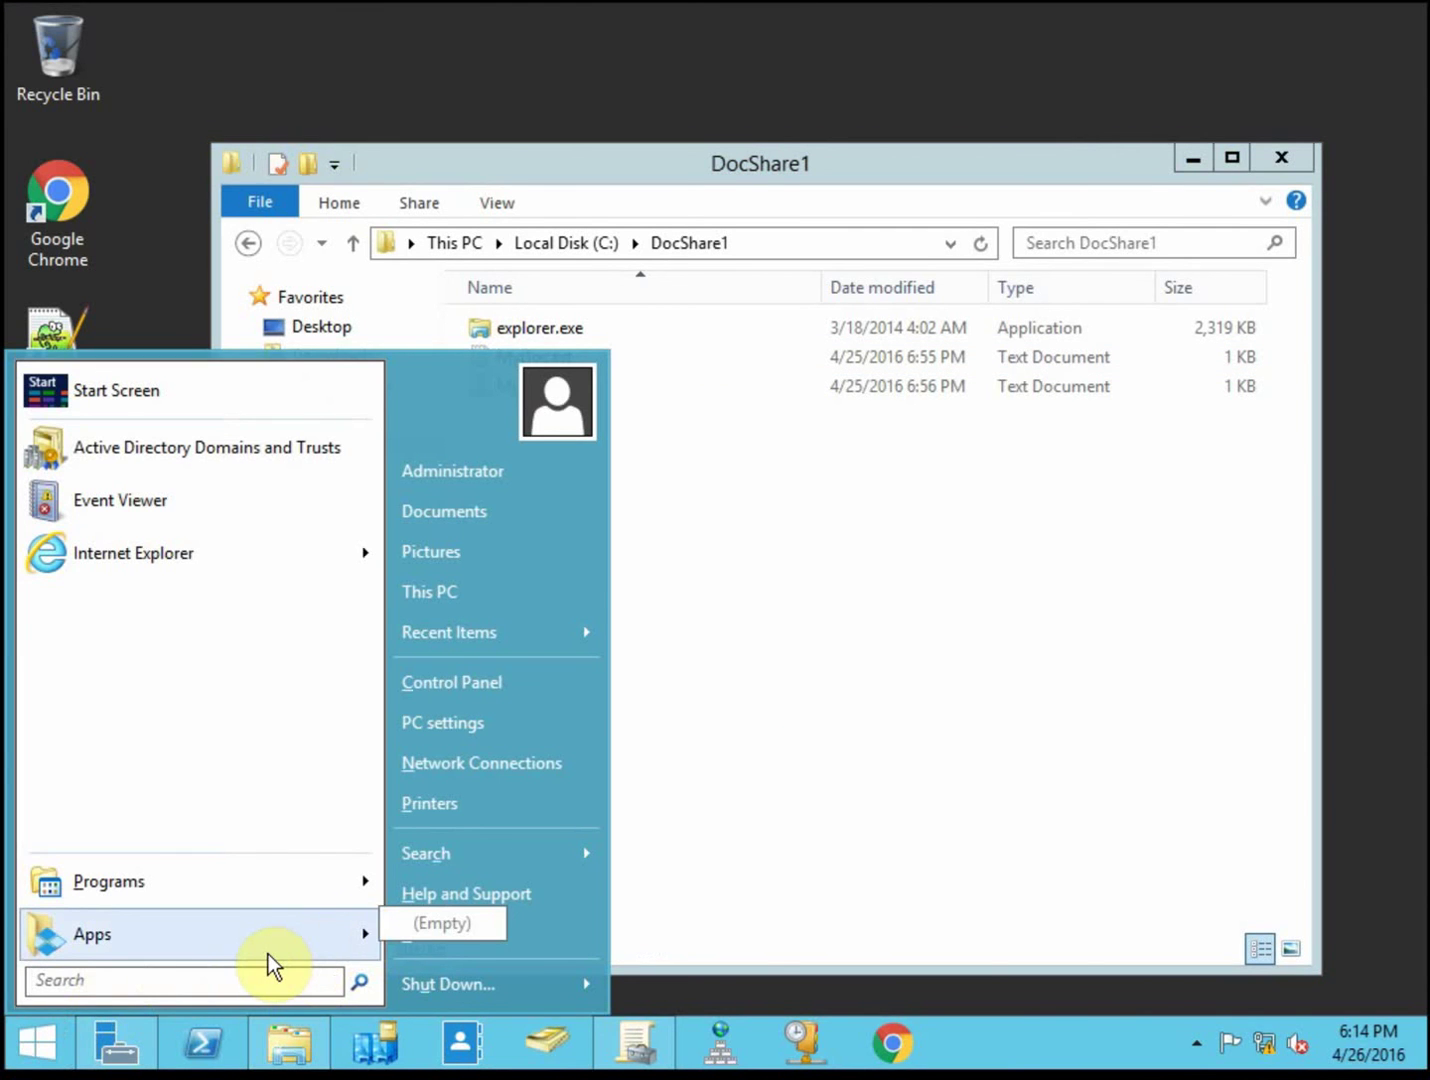
click(253, 979)
text(event)
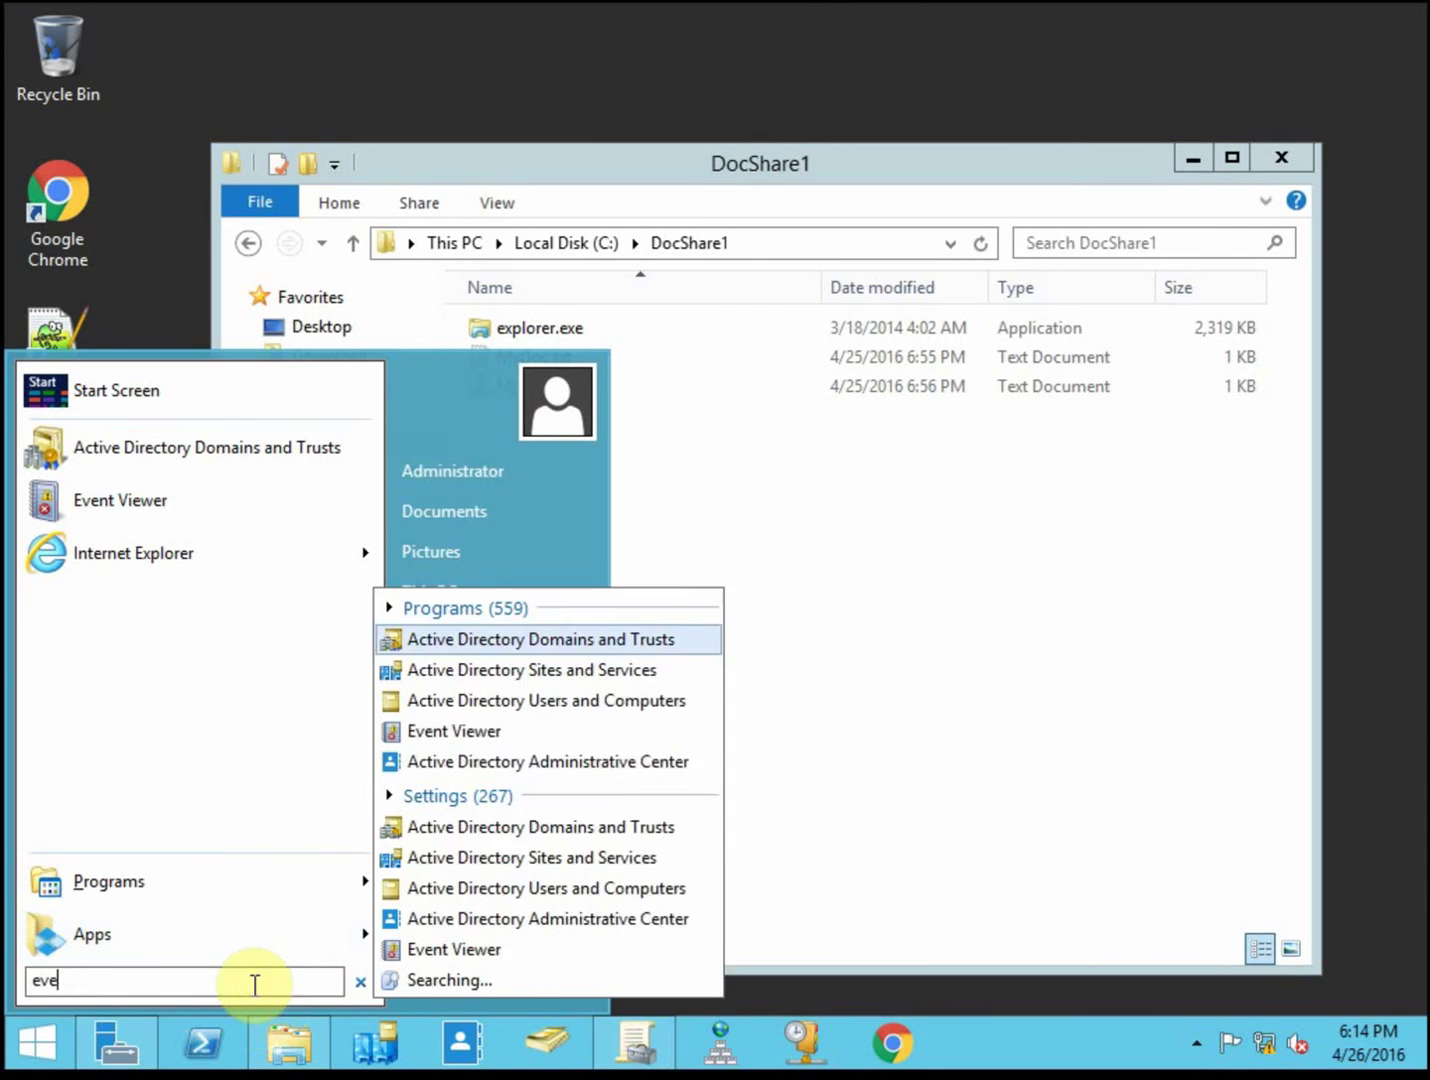
click(556, 644)
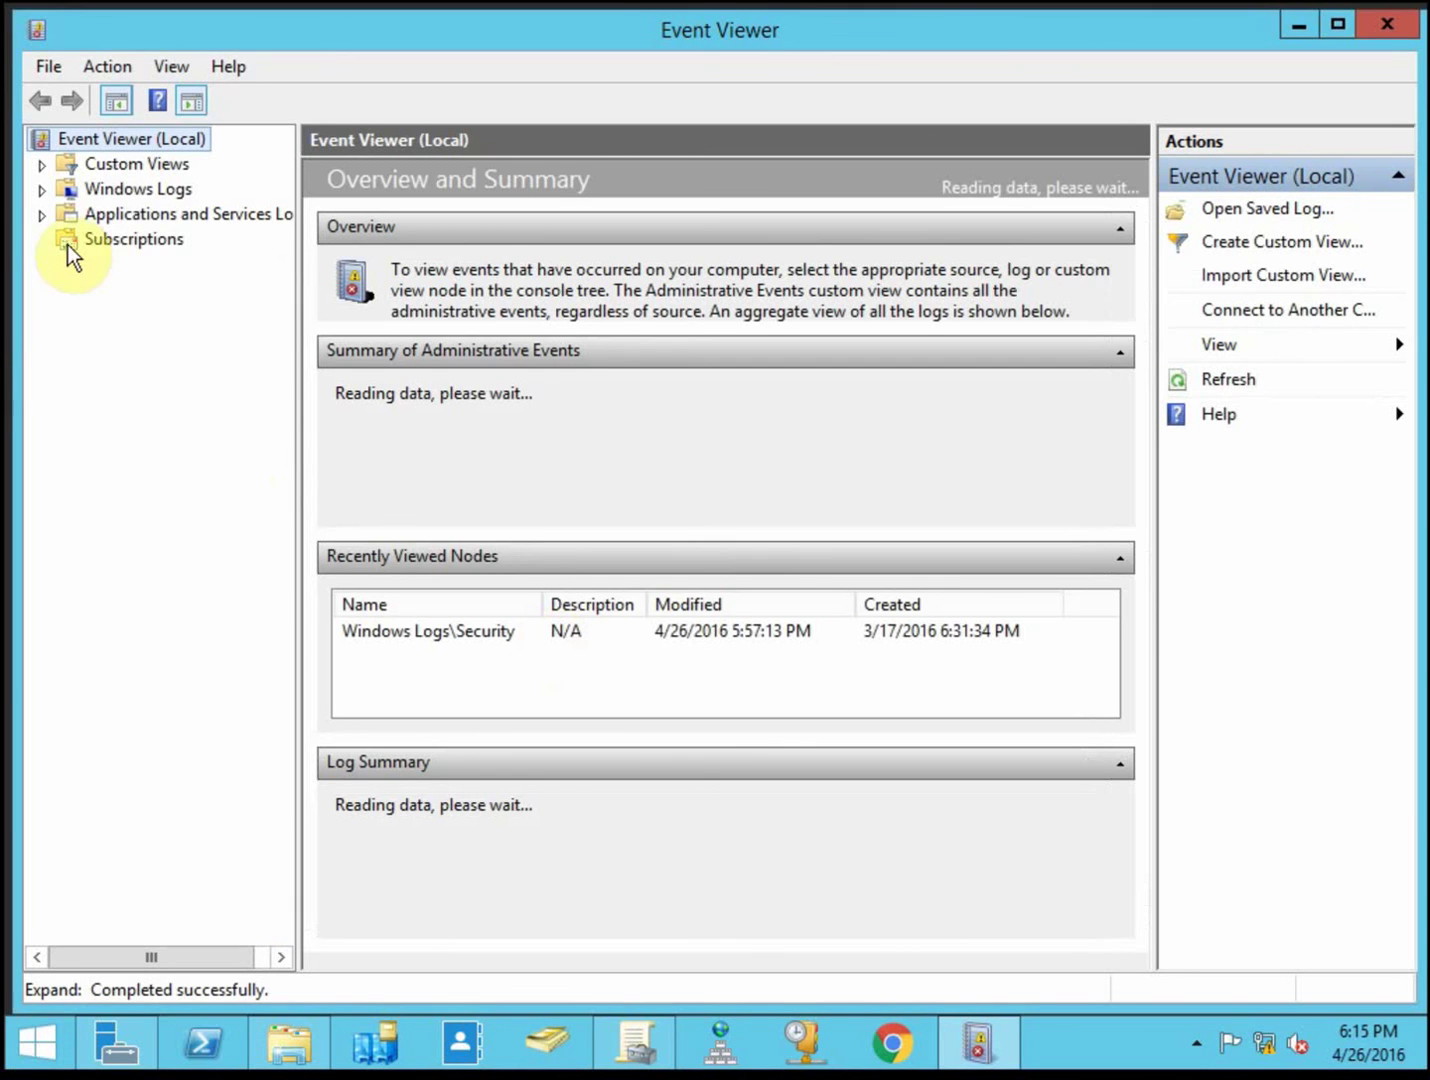
Step: Open the Security log, select the 6:13:35 PM 4663 event, then close Event Viewer
click(42, 196)
click(128, 239)
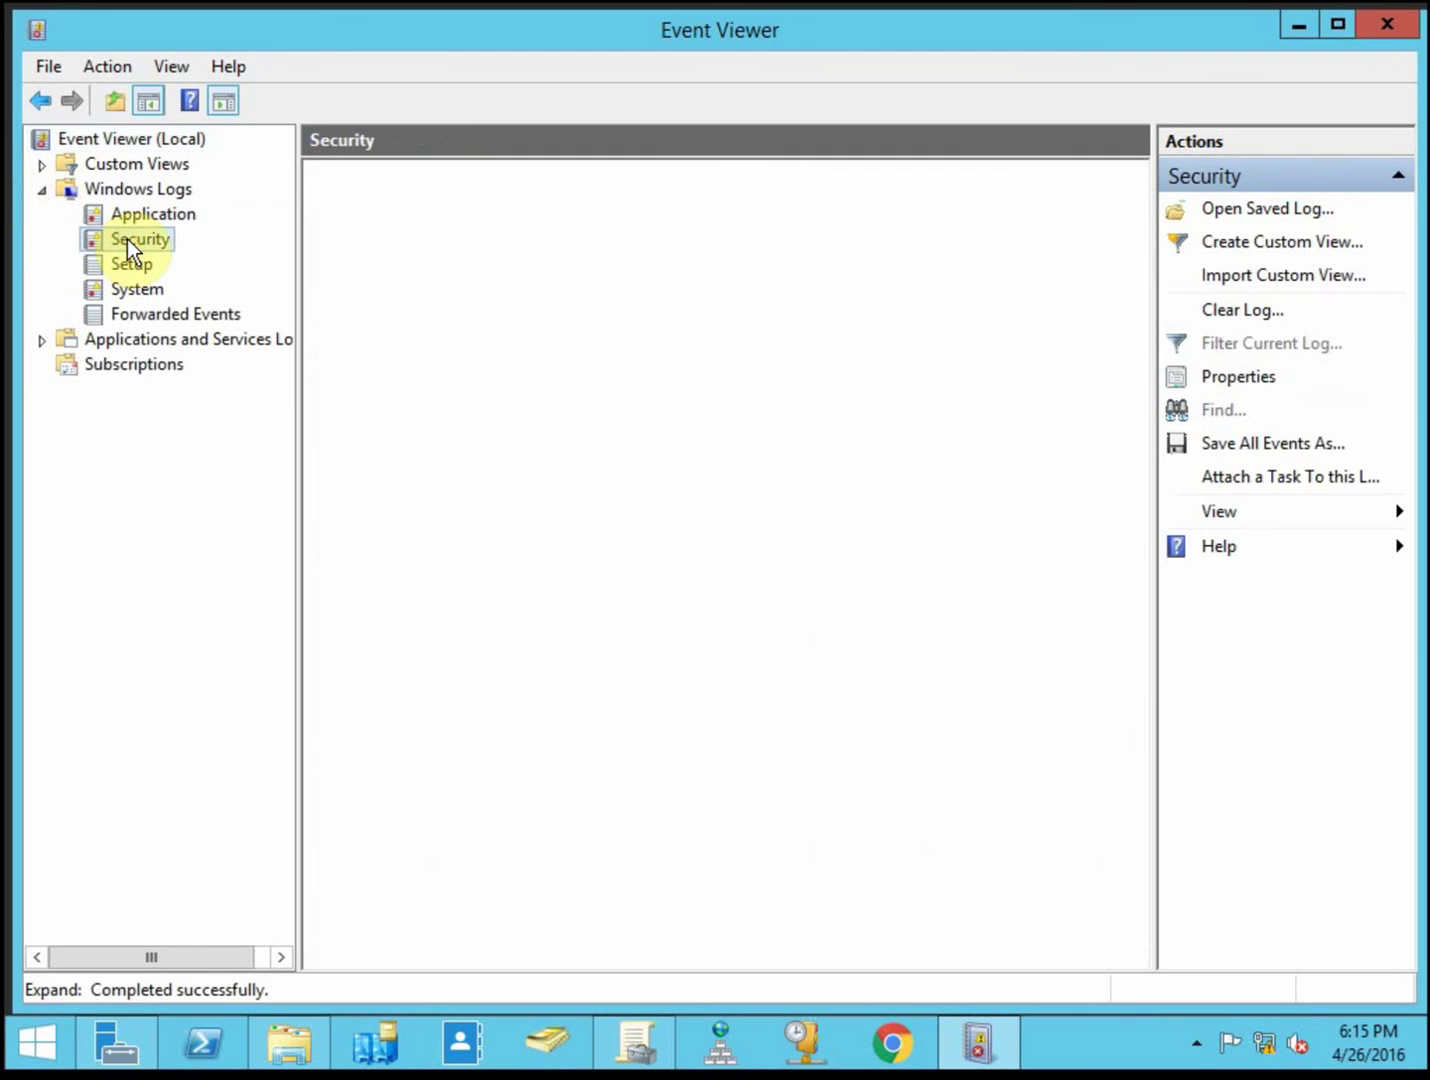
drag(779, 368, 808, 604)
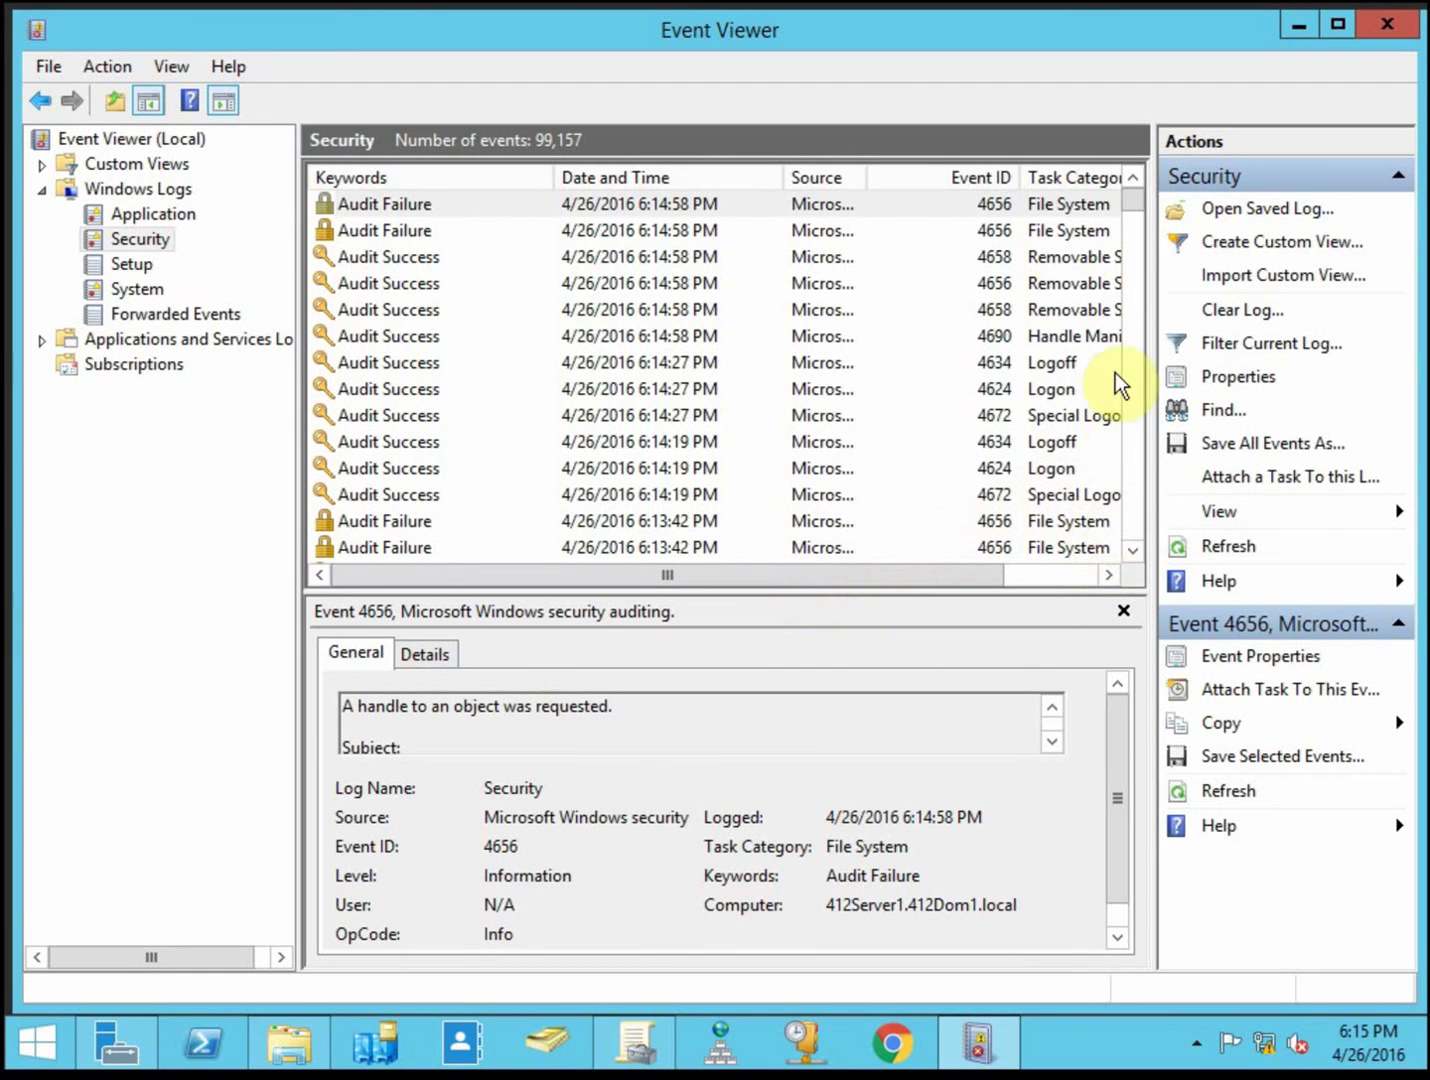
click(1132, 549)
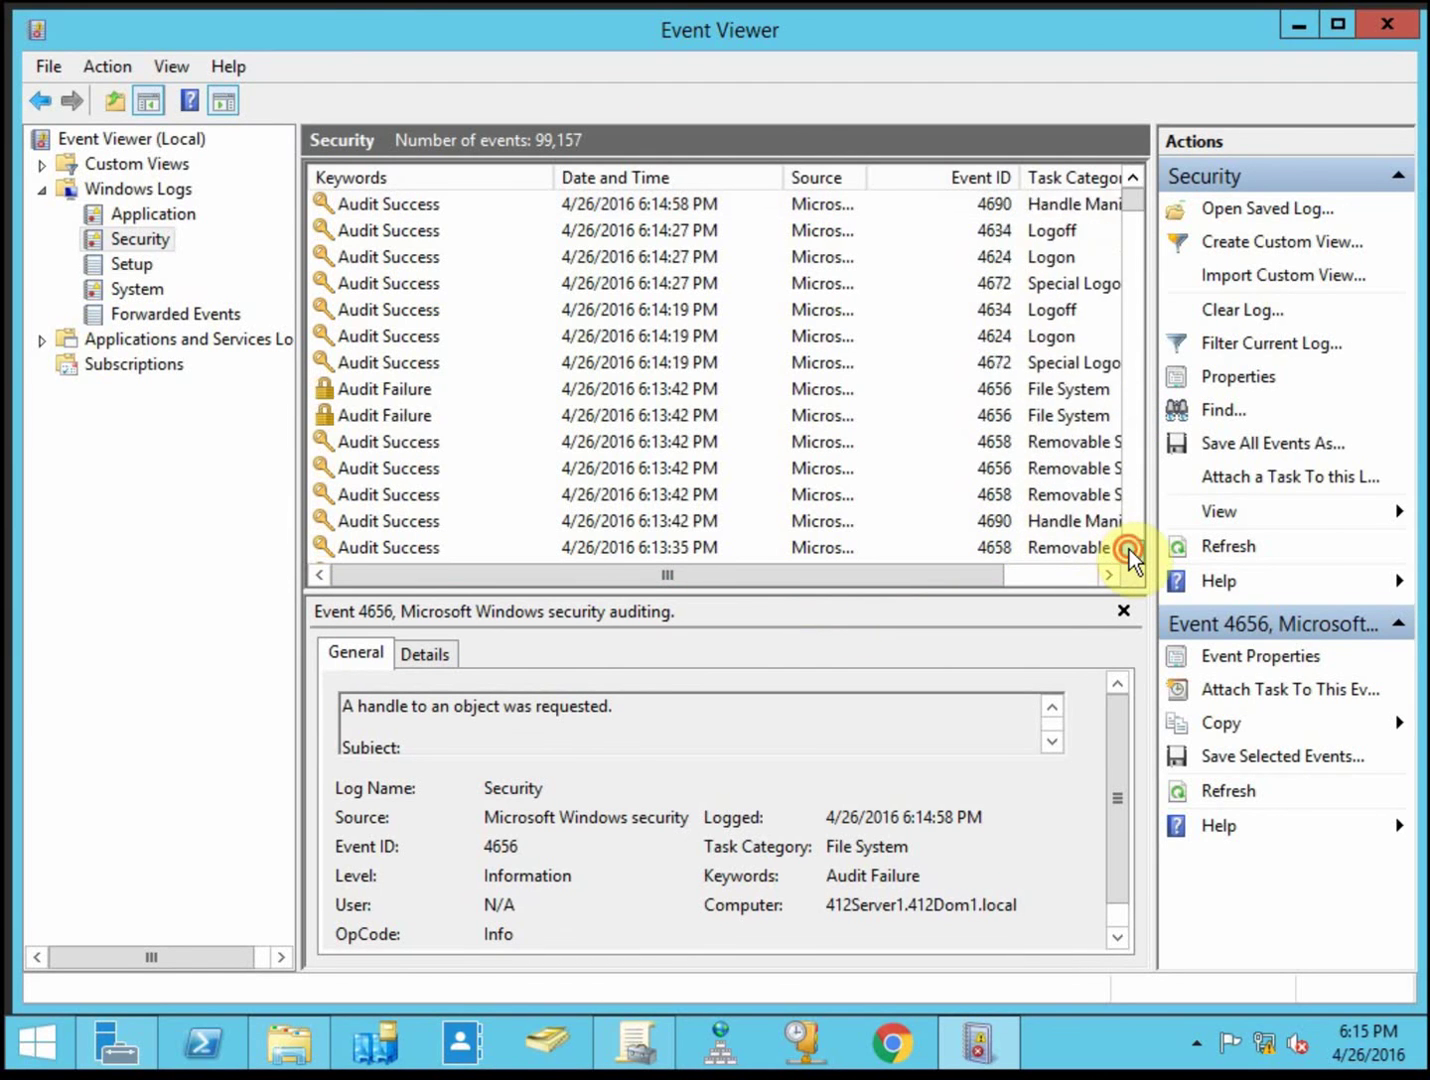
click(1132, 549)
click(1132, 549)
click(1132, 549)
click(1012, 520)
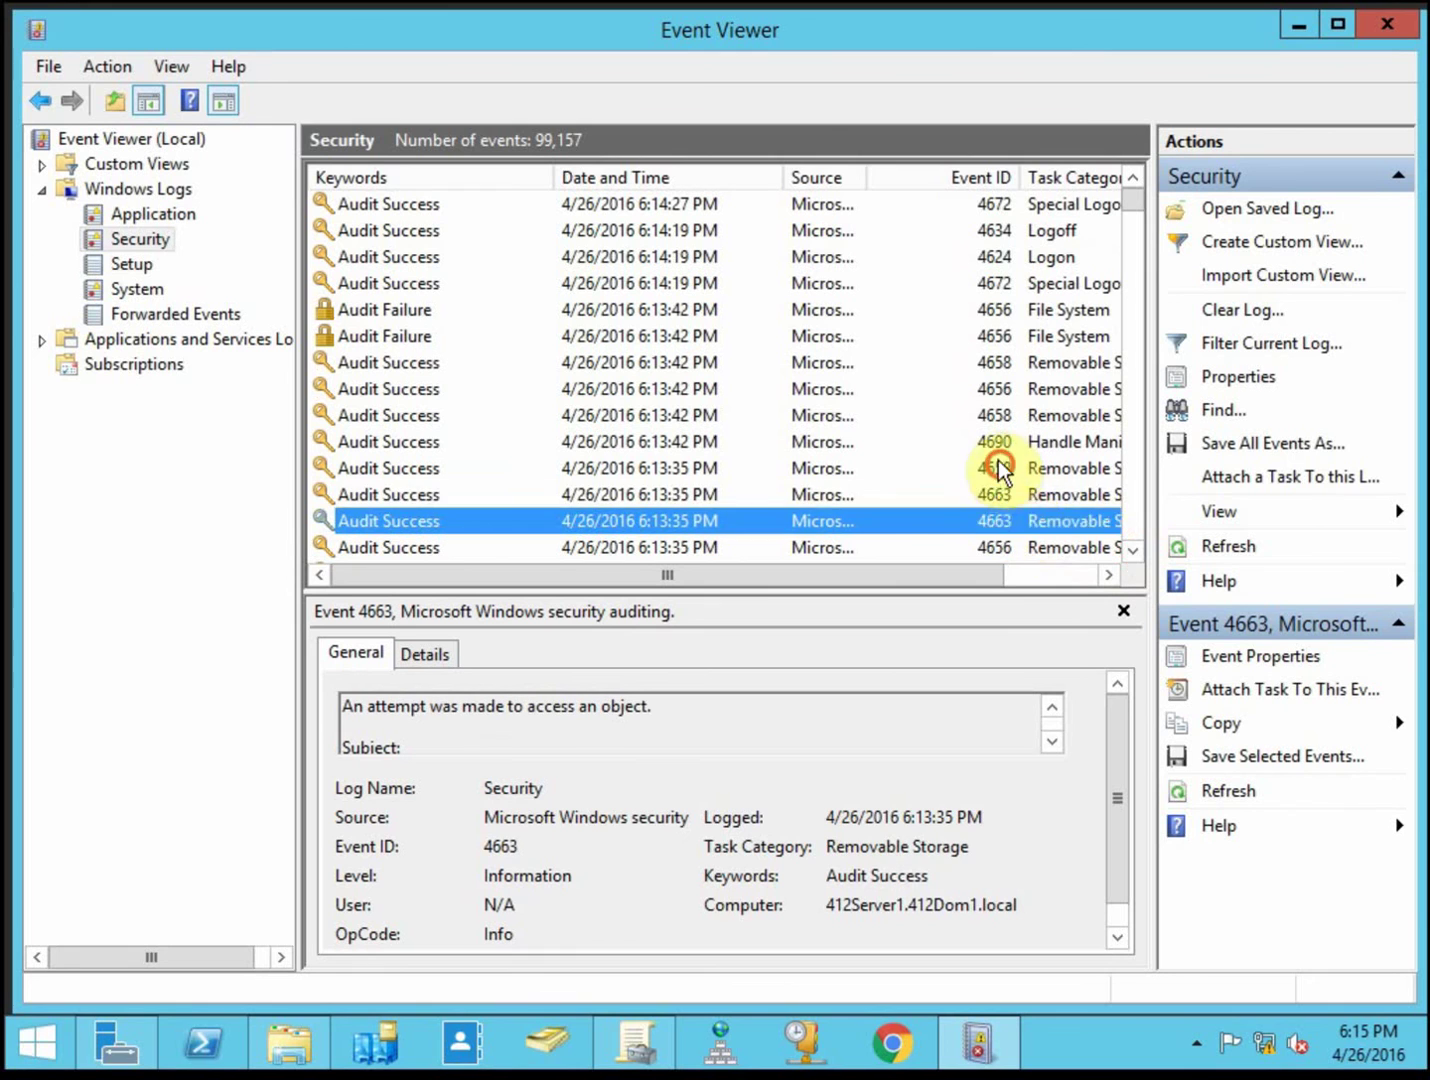
click(986, 494)
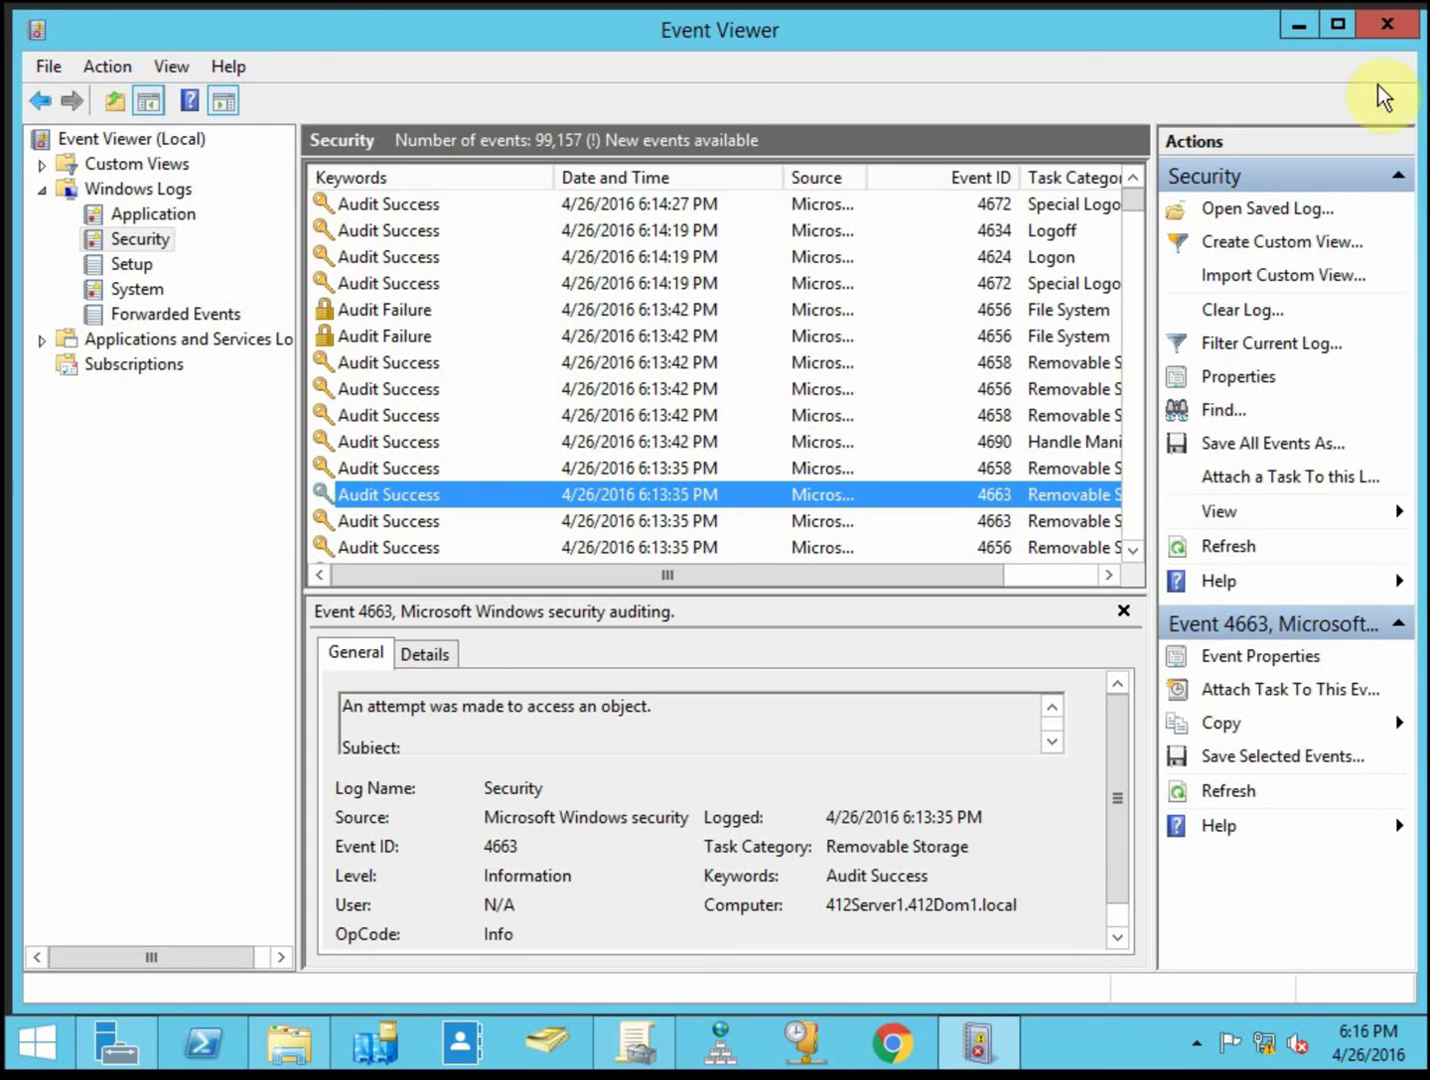
click(1388, 22)
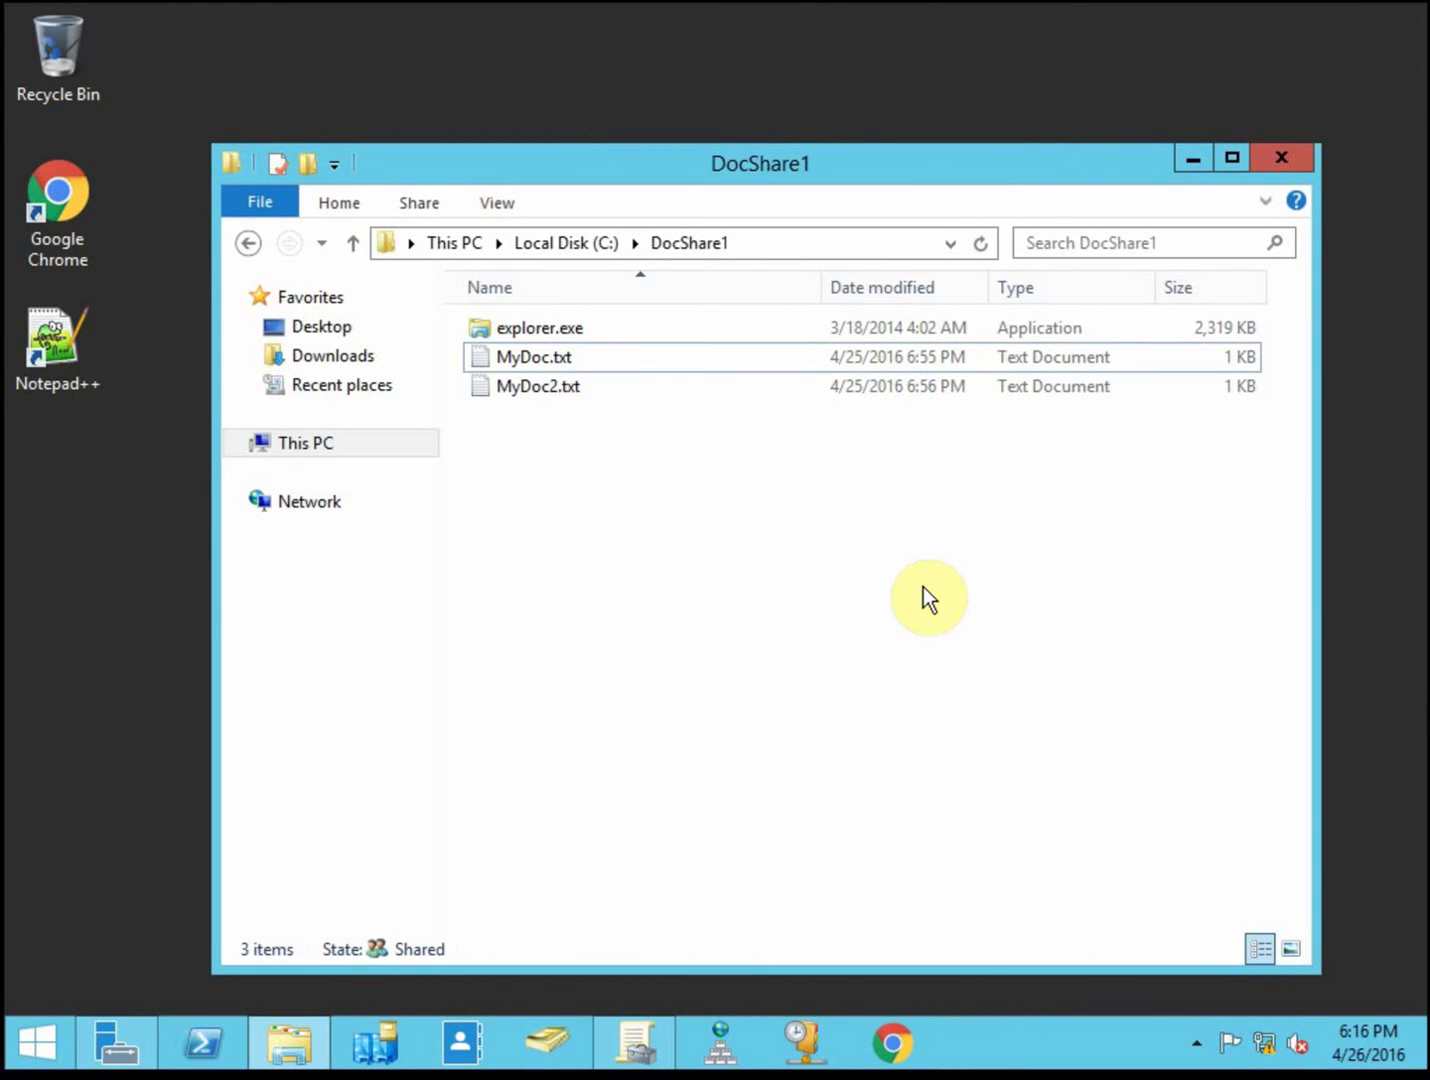
Step: Delete the EnableAuditing link under Domain Controllers and minimise Group Policy Management
click(643, 1034)
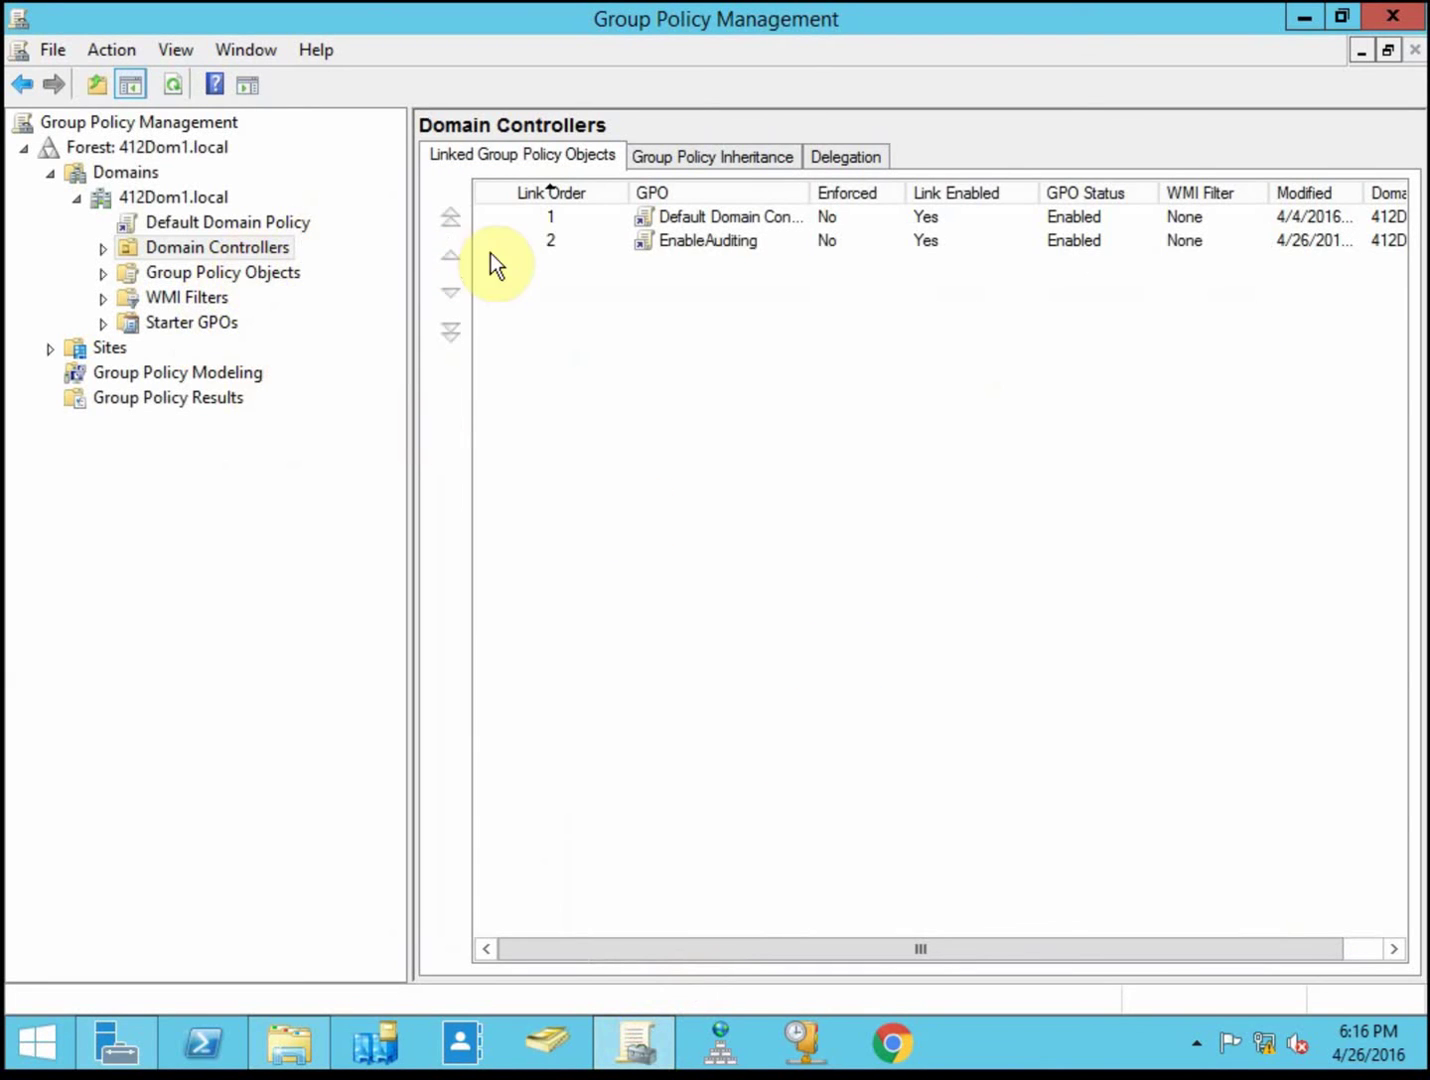
right_click(735, 247)
click(885, 403)
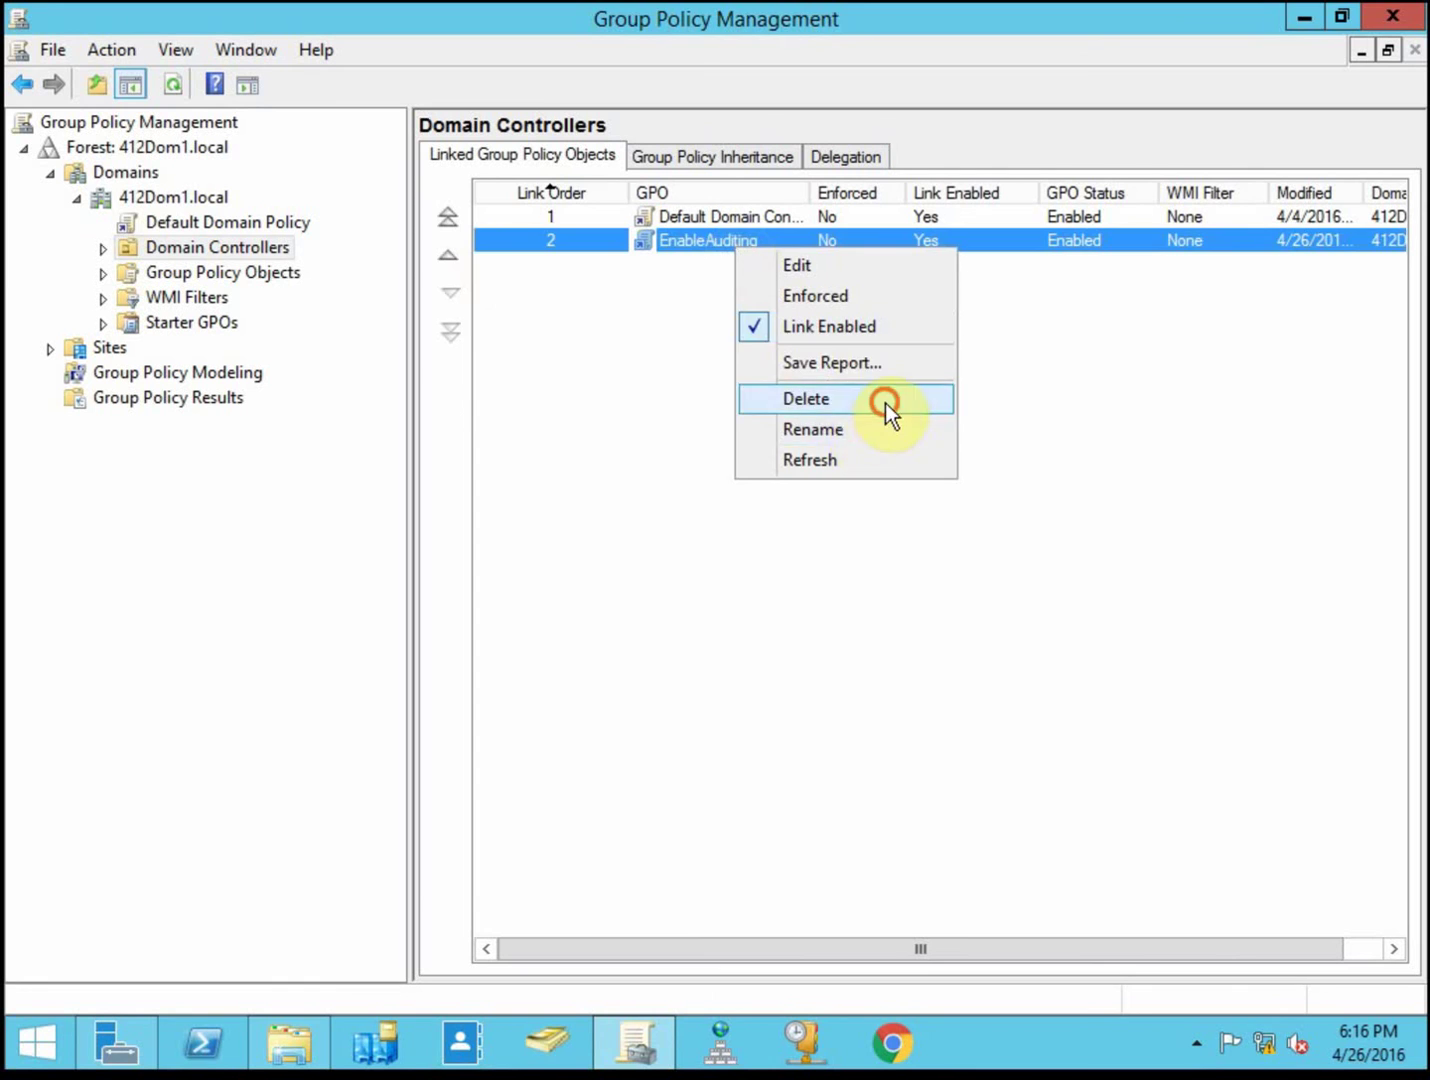
click(723, 584)
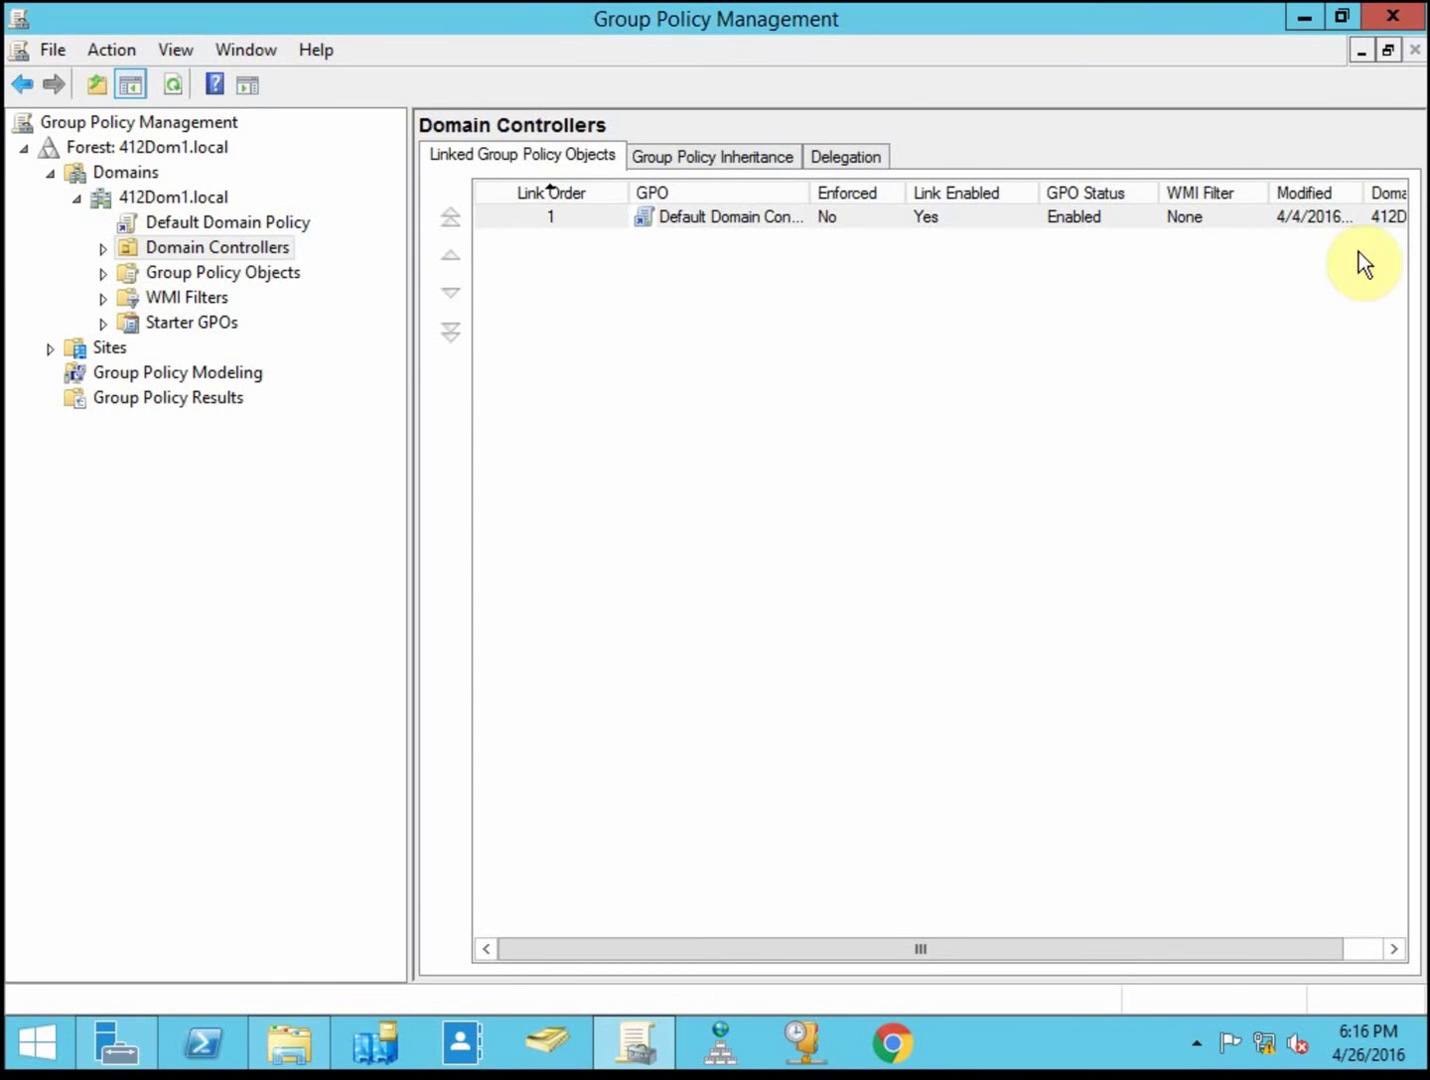
click(1310, 23)
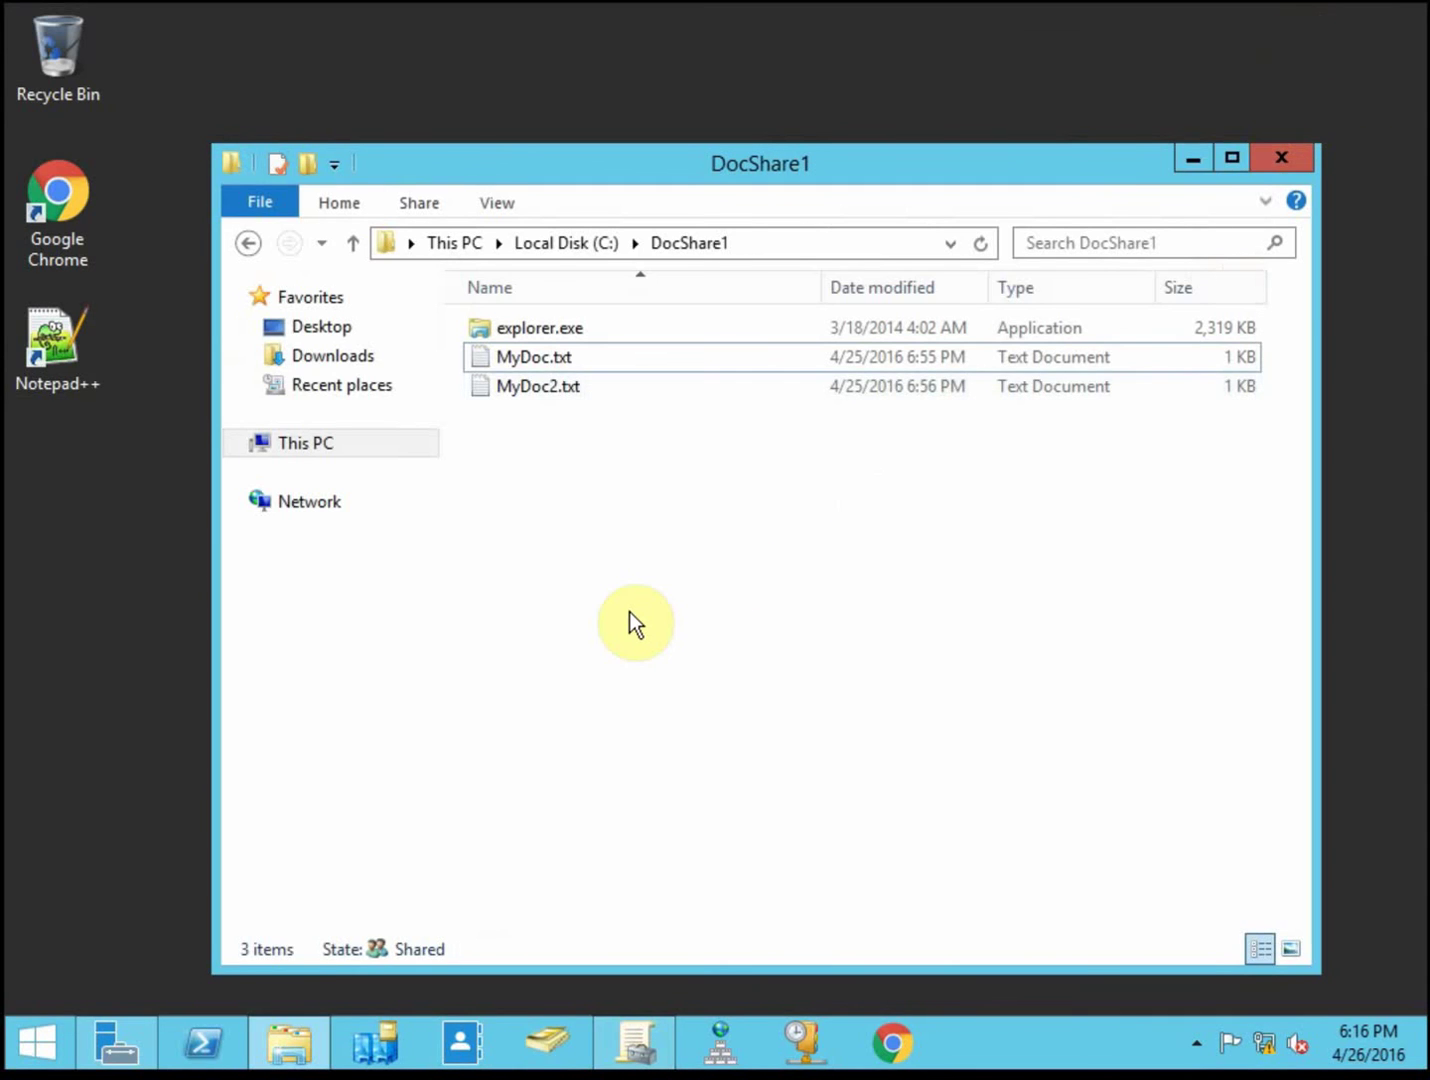
Step: Launch cmd through Win+R and run gpupdate to refresh Group Policy
key(super+r)
text(cmd)
key(Return)
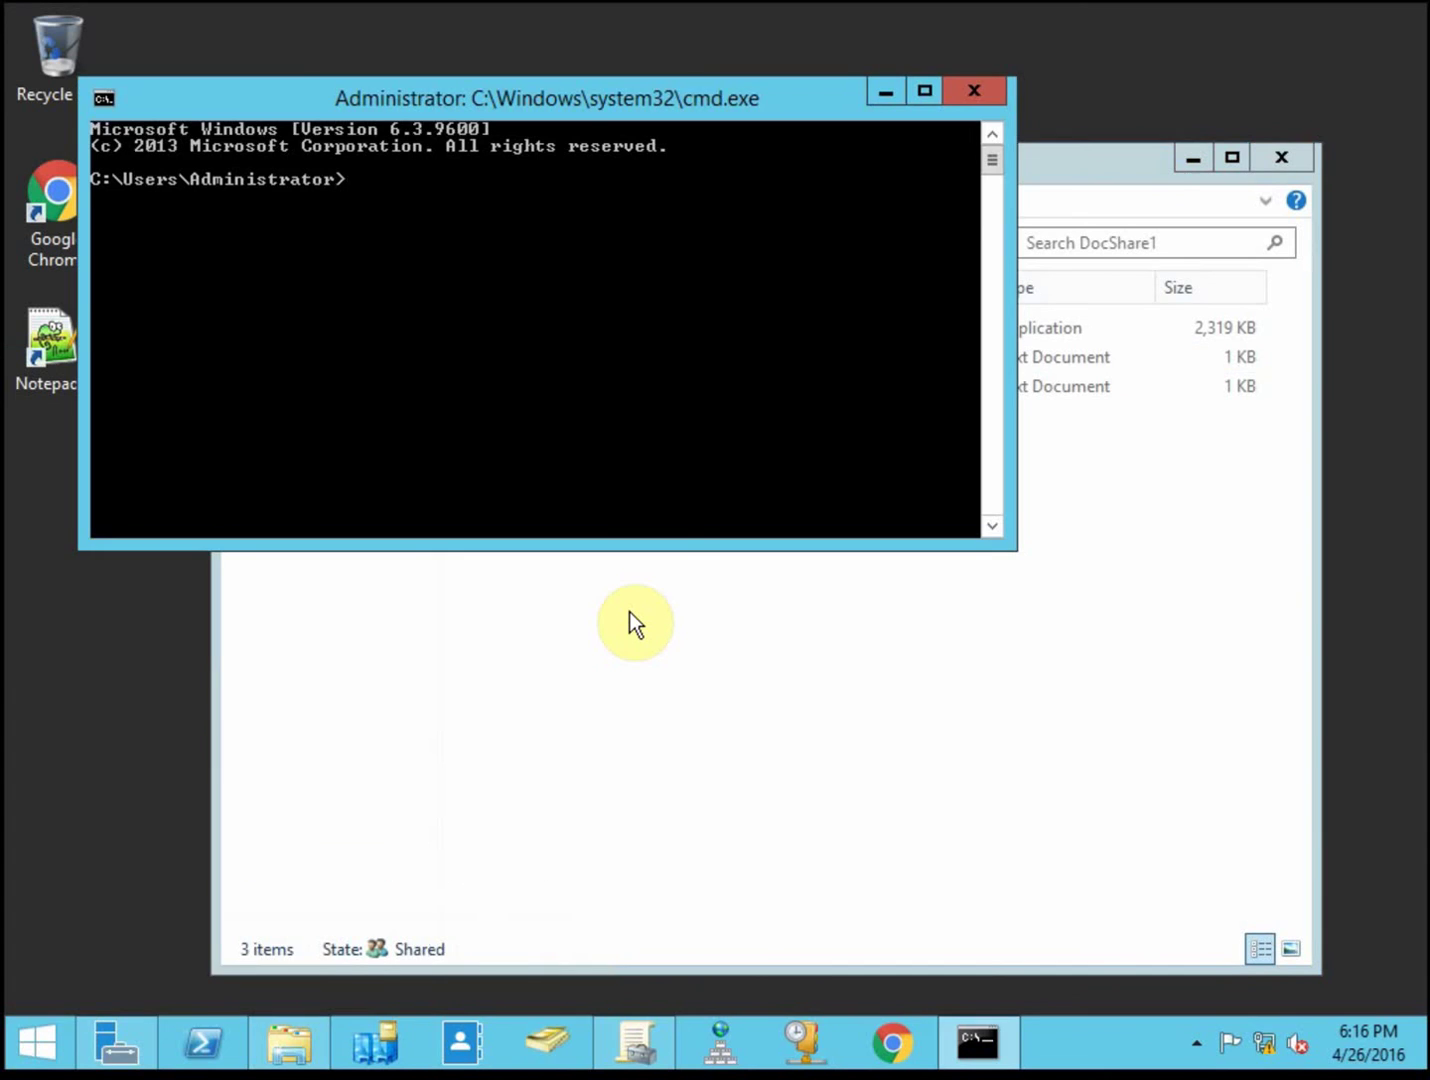
text(gpupdate)
key(Return)
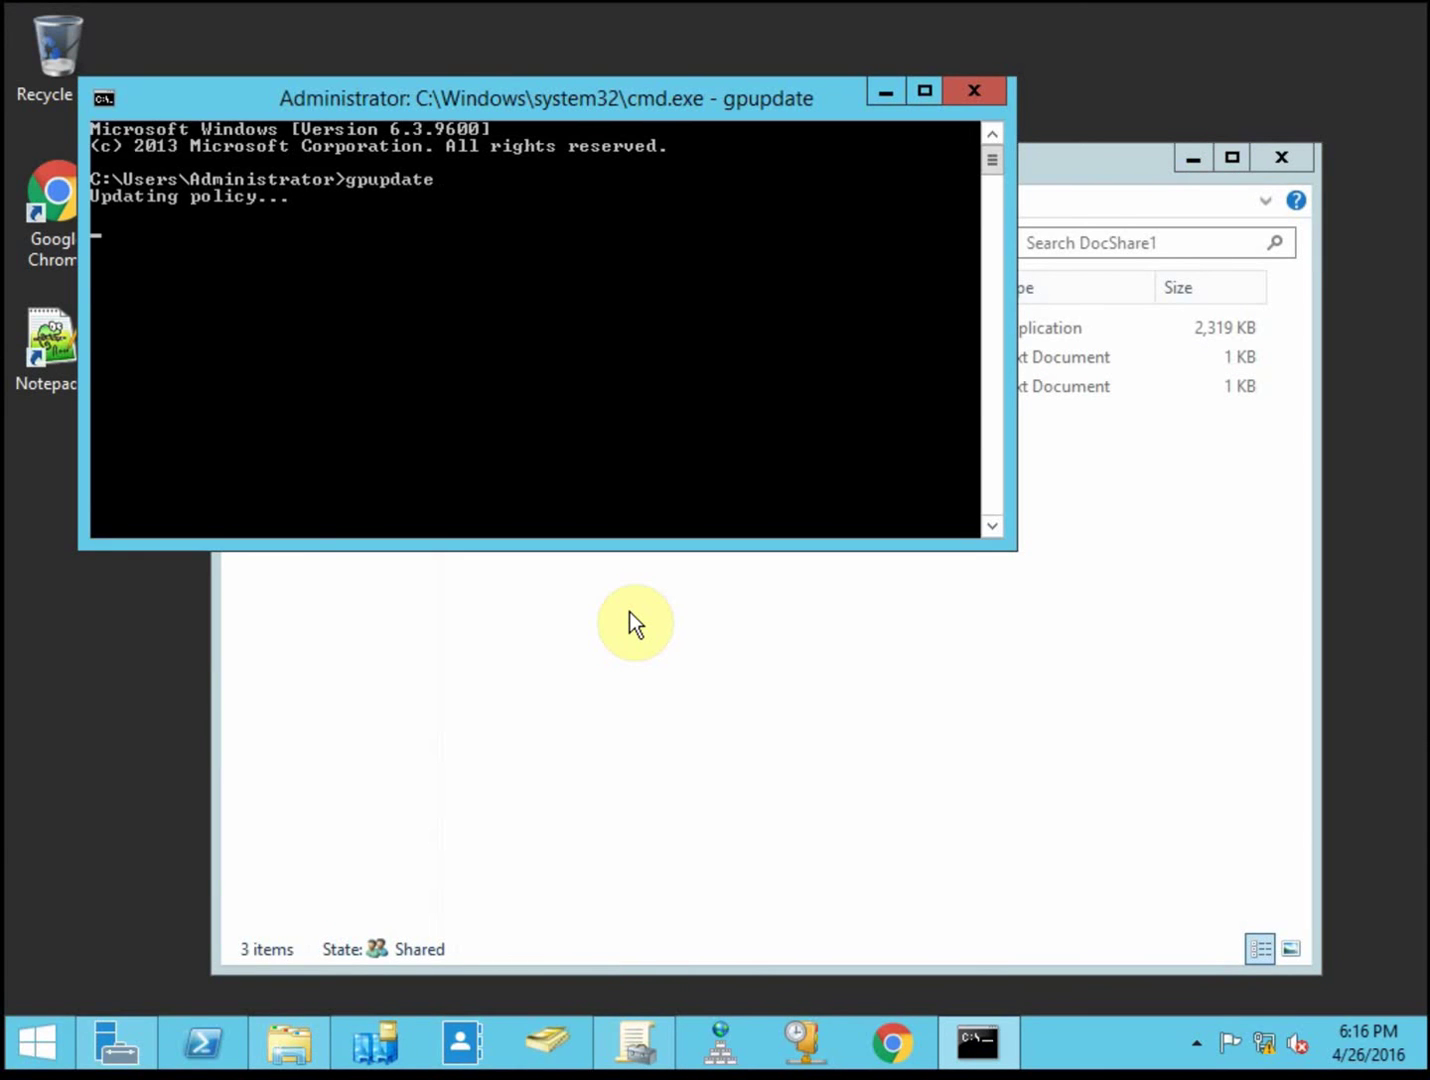